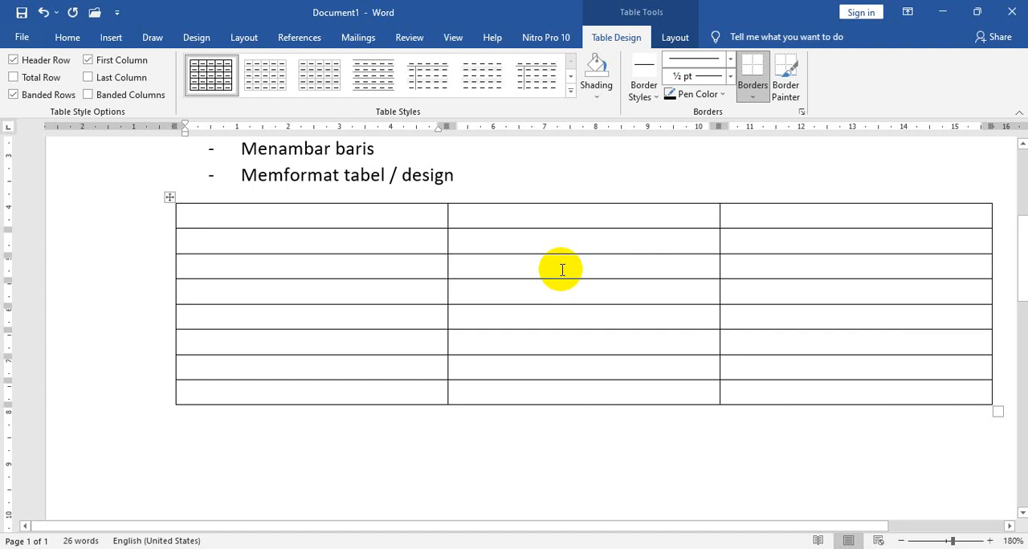
Undo the existing table's insertion and insert a new table with 3 columns and 11 rows below the list.
left_click(42, 13)
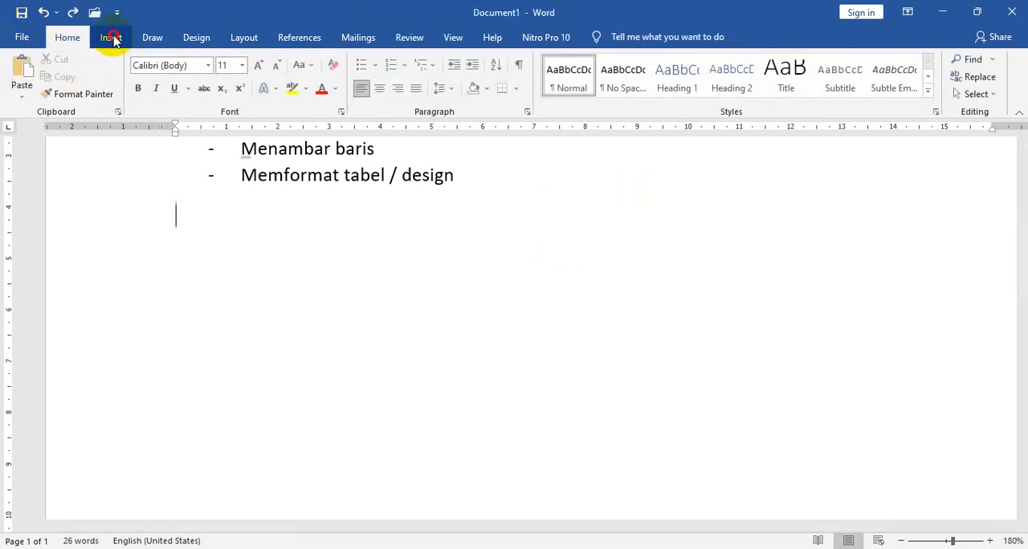
left_click(109, 37)
left_click(108, 80)
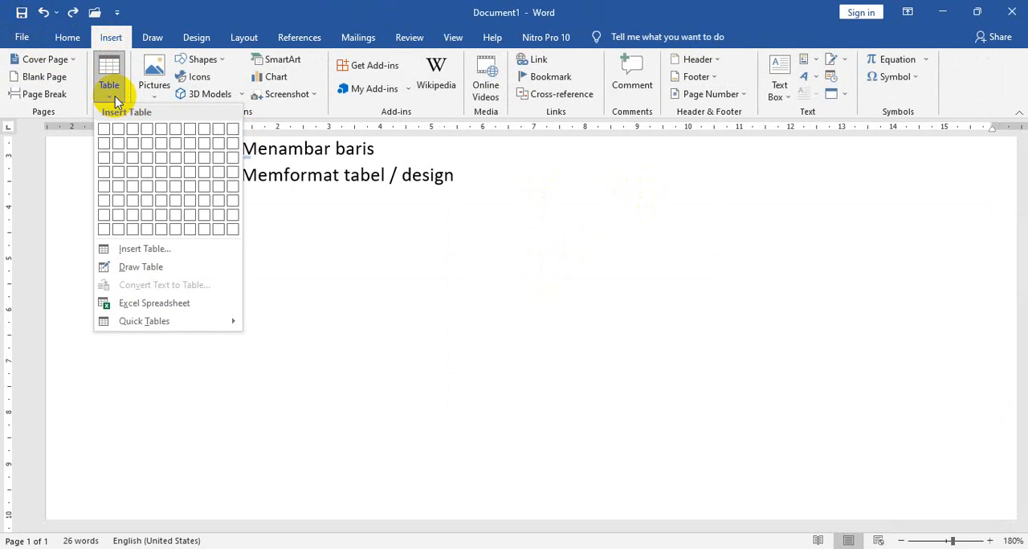
left_click(143, 248)
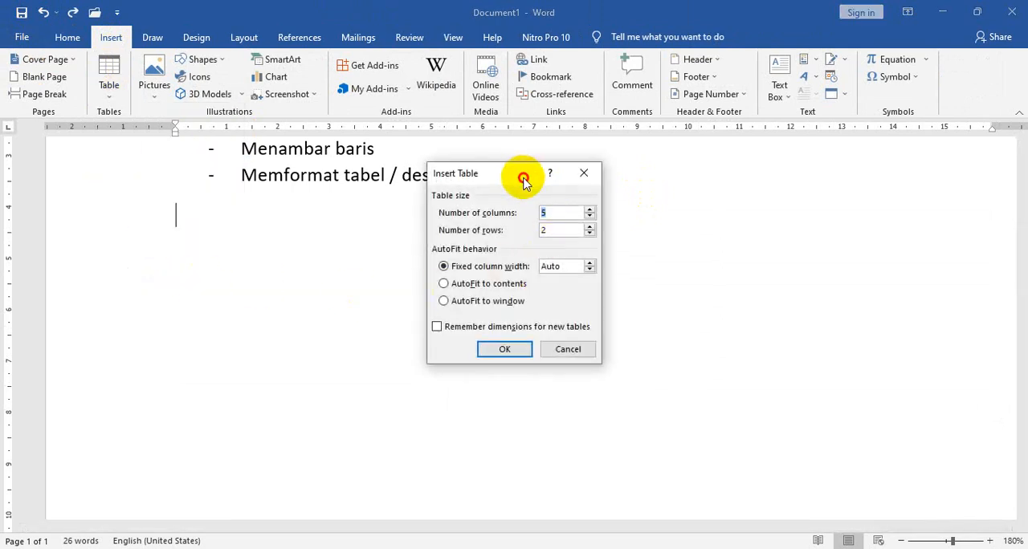
left_click_drag(522, 178, 537, 201)
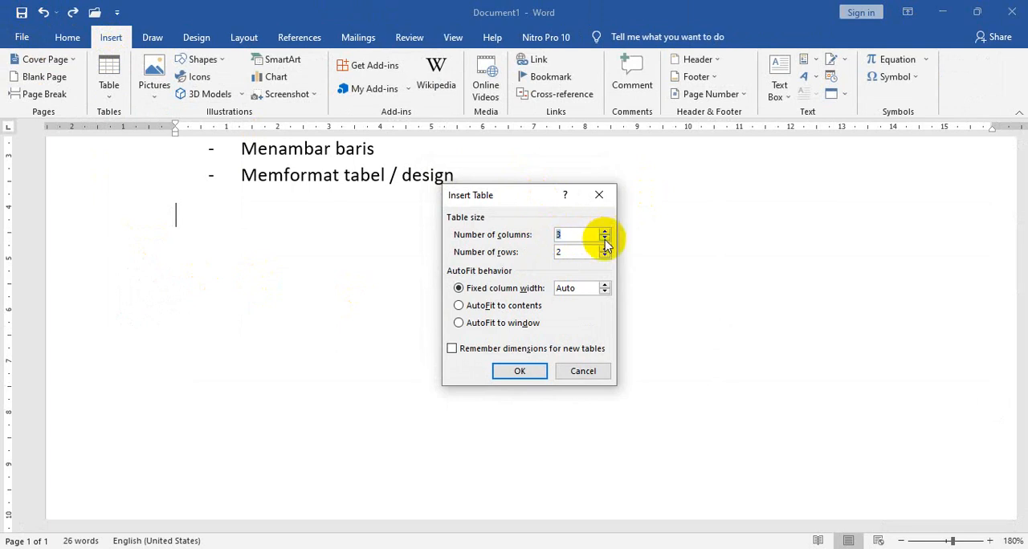
left_click_drag(586, 252, 549, 258)
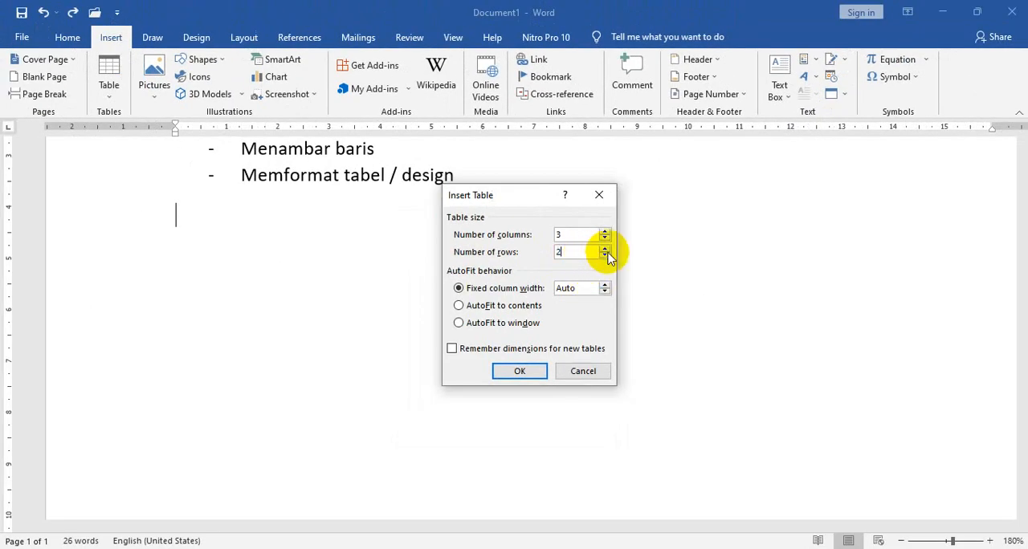
left_click(604, 249)
left_click(605, 249)
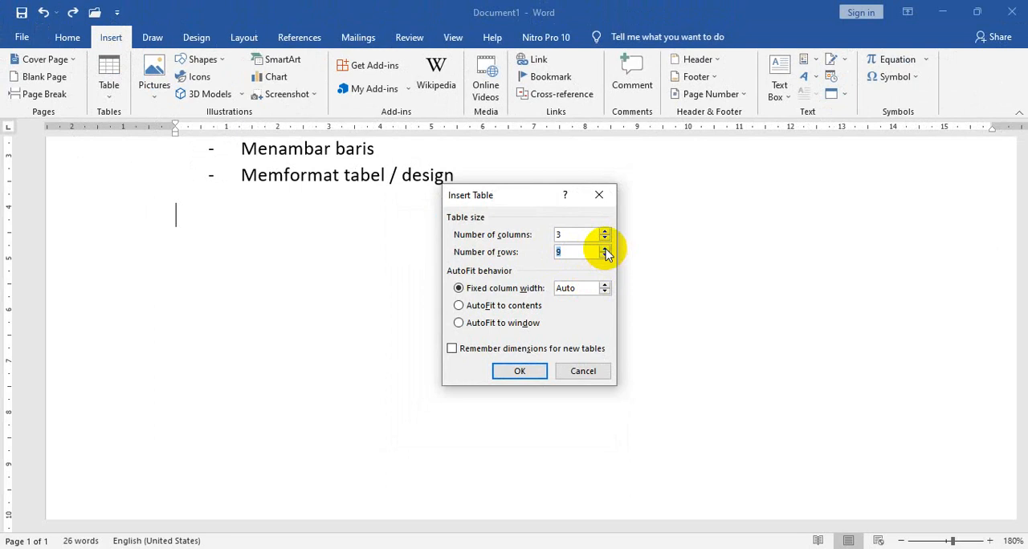
left_click(605, 249)
left_click(605, 249)
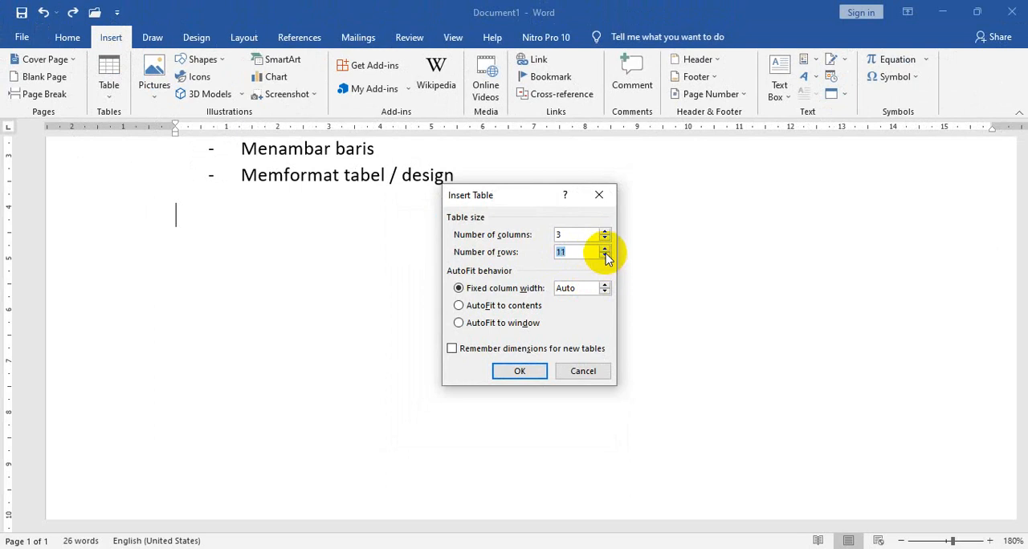
left_click(524, 371)
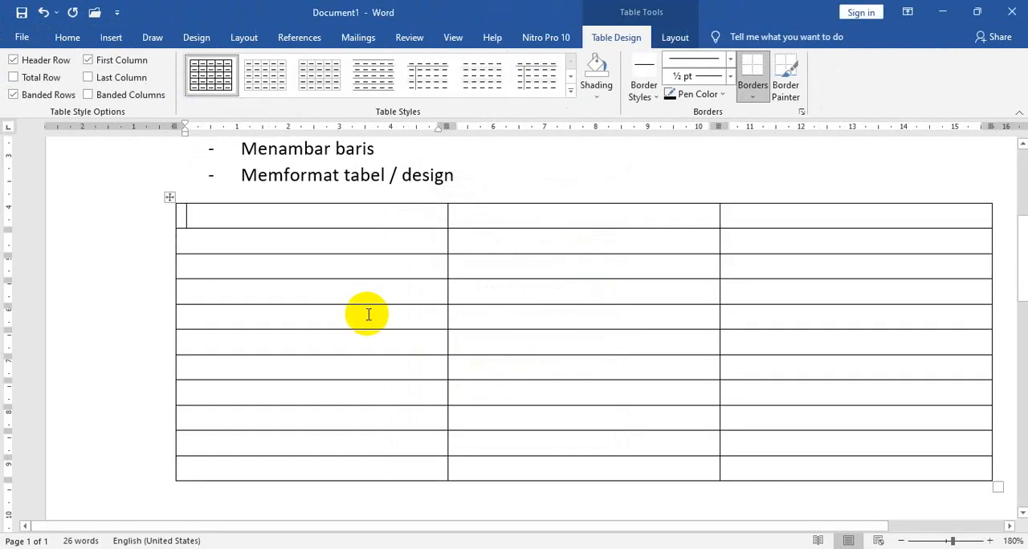
Enter the headings SENIN, SELASA and RABU across the table's first row.
scroll(447, 306, "down", 1, "ctrl")
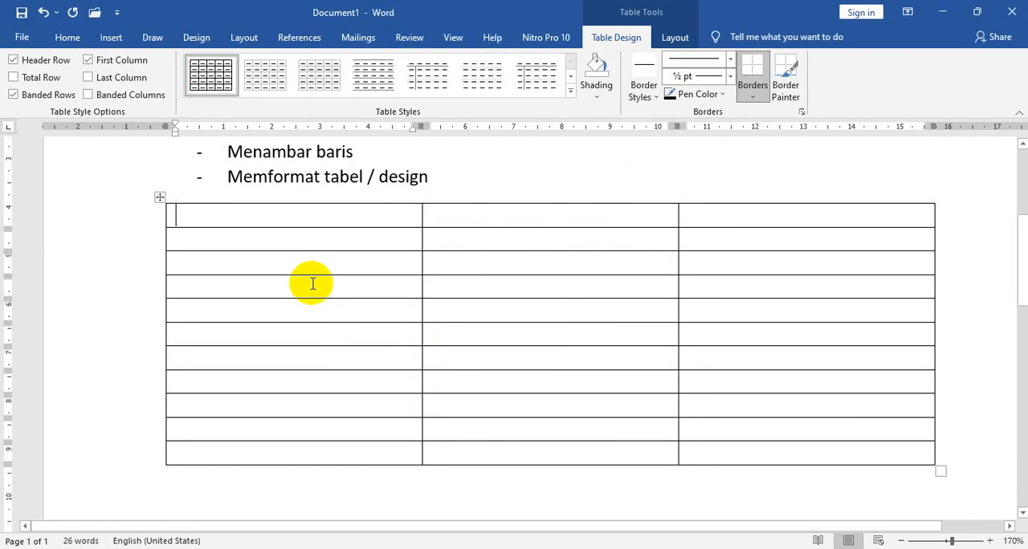
type("S")
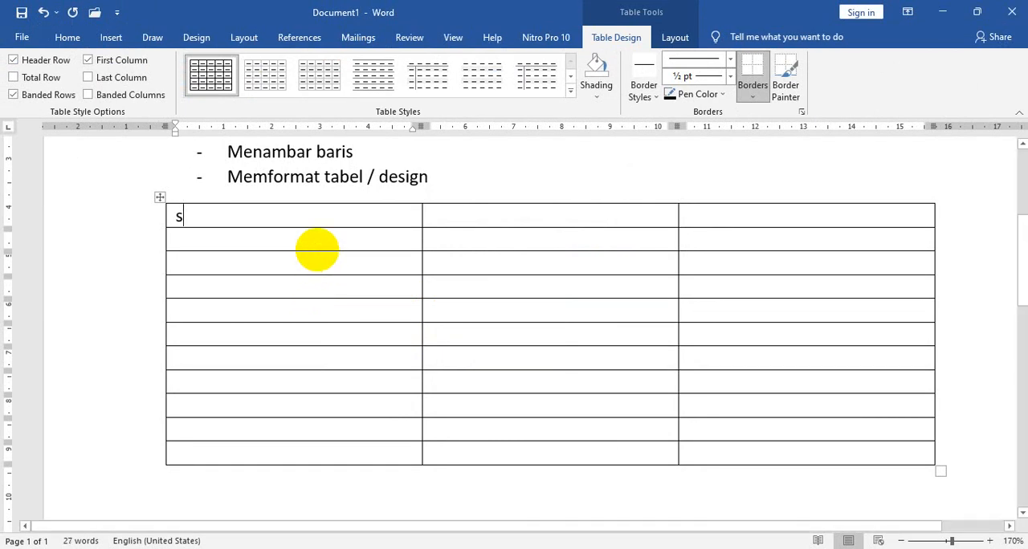
key("BackSpace")
type("SENIN S")
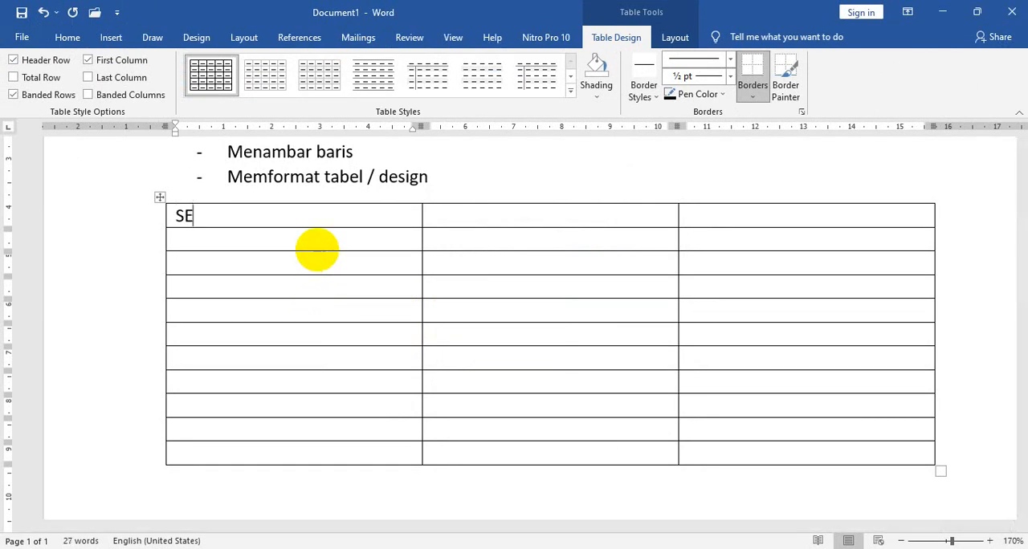
key("BackSpace")
key("BackSpace")
key("Tab")
type("SELASA")
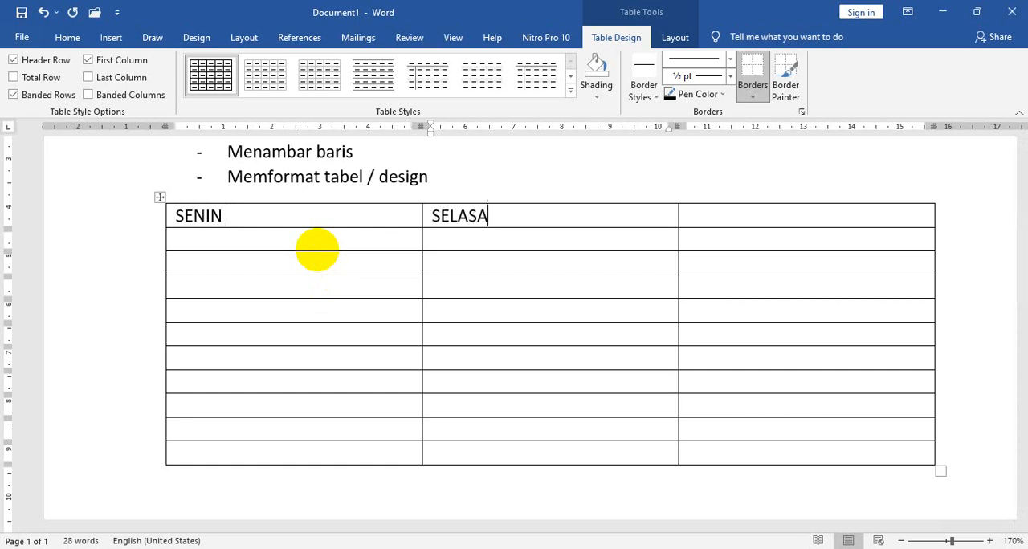
key("Tab")
type("RABU")
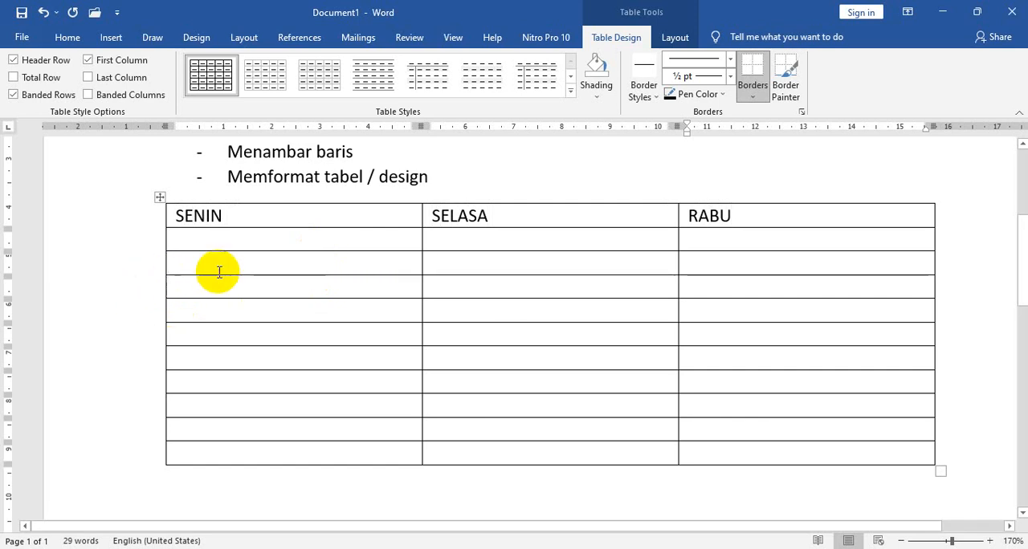
Fill the four cells below the SENIN heading with one person's first name each.
left_click(257, 243)
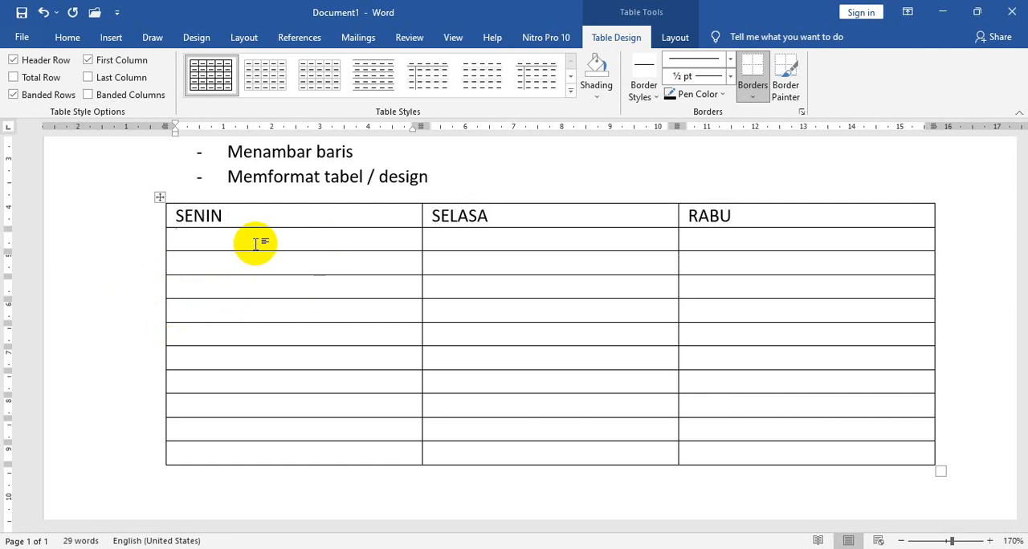
type("ria")
key("Down")
key("Return")
key("BackSpace")
key("Down")
type("Dian")
key("Down")
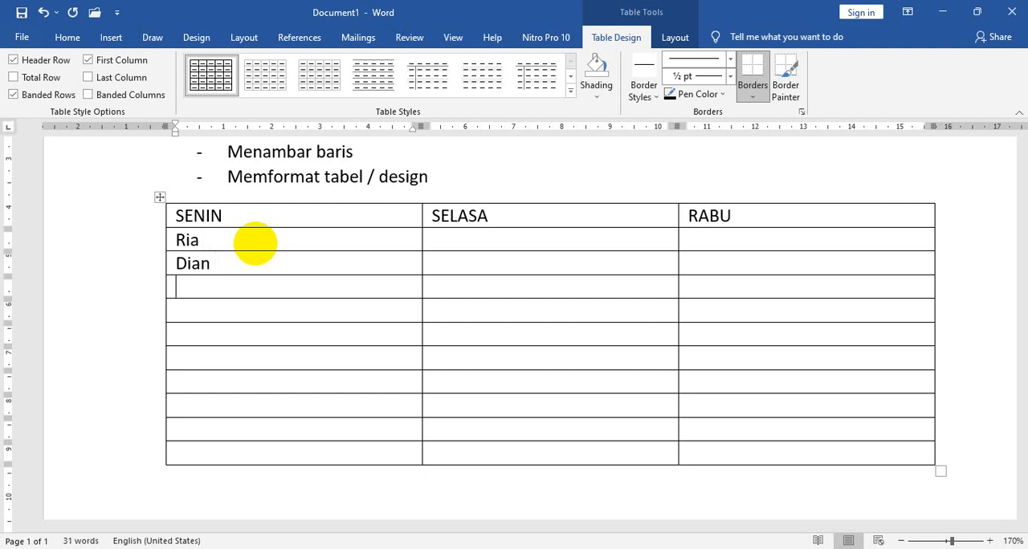
type("deni")
key("Down")
type("anang")
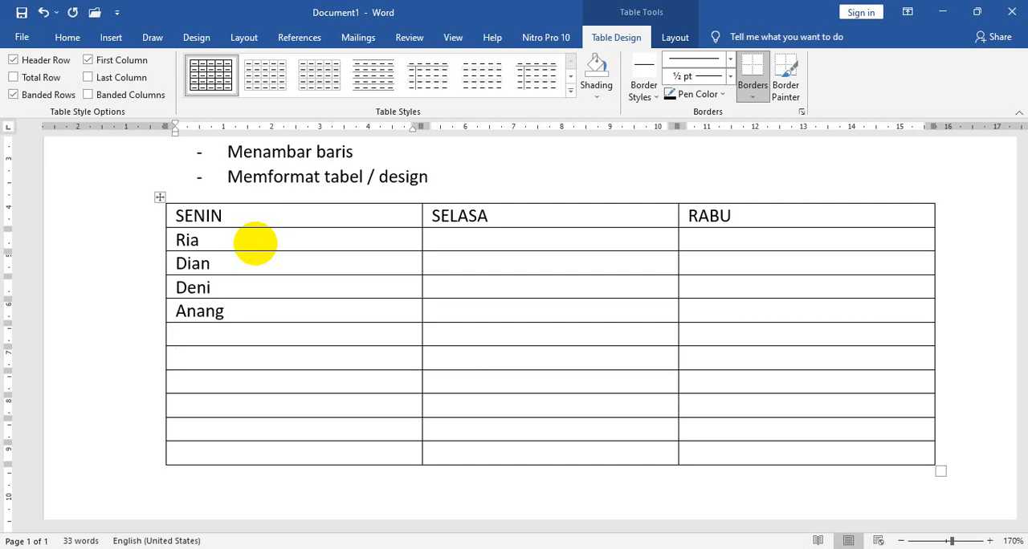
Enter the headings KAMIS, JUMAT and SABTU across the table's seventh row, leaving the sixth row blank.
type("KAMIS")
key("Tab")
type("JUMAT")
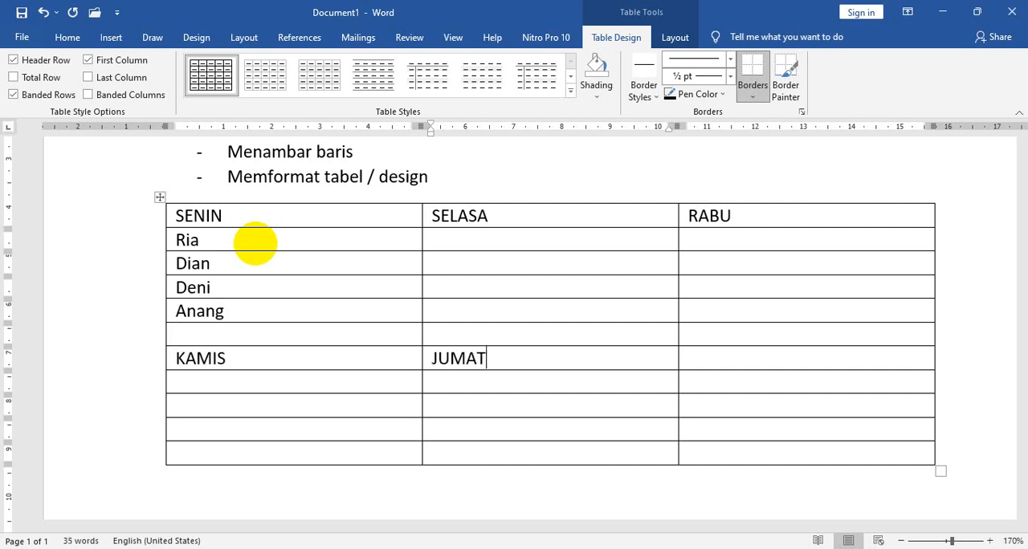
key("Tab")
type("SAN")
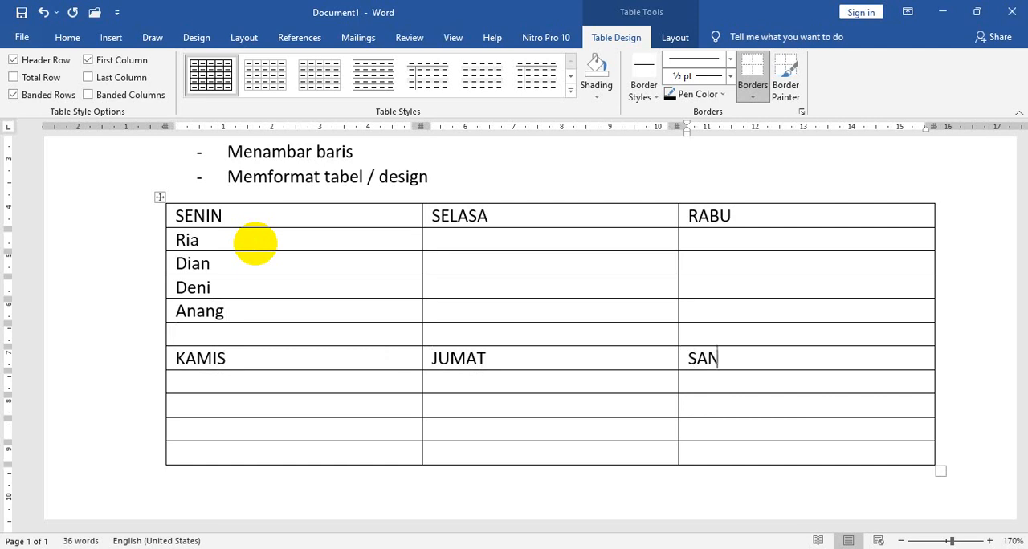
key("BackSpace")
type("BTU")
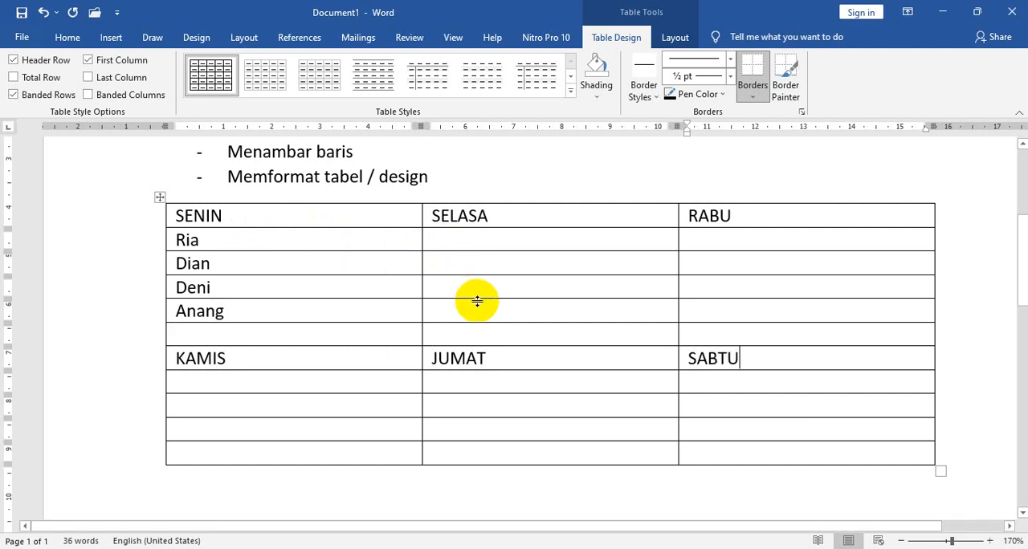
Fill the four cells below the SELASA heading with one person's first name each.
left_click(473, 239)
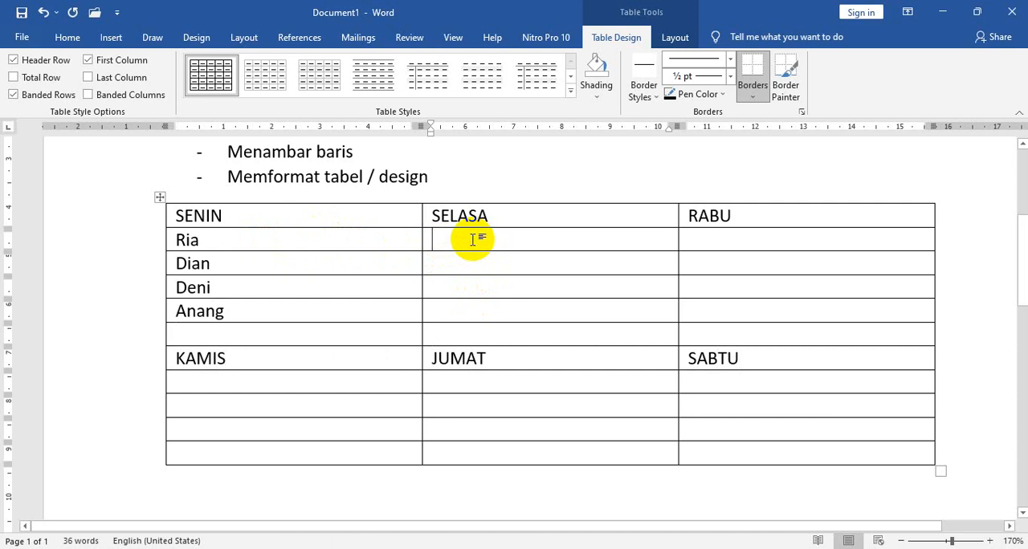
type("fajar")
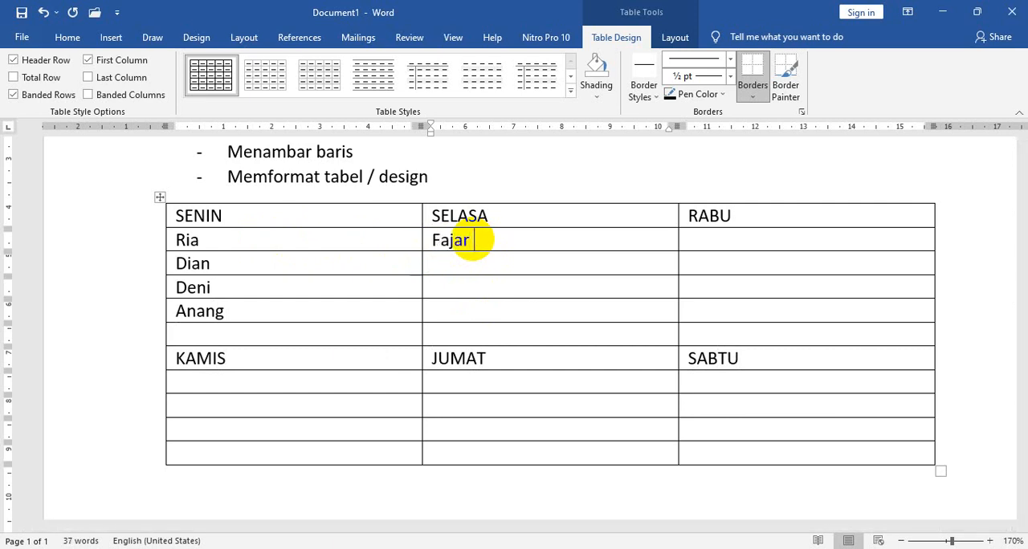
key("Down")
type("Ruli")
key("Down")
type("Khitotul")
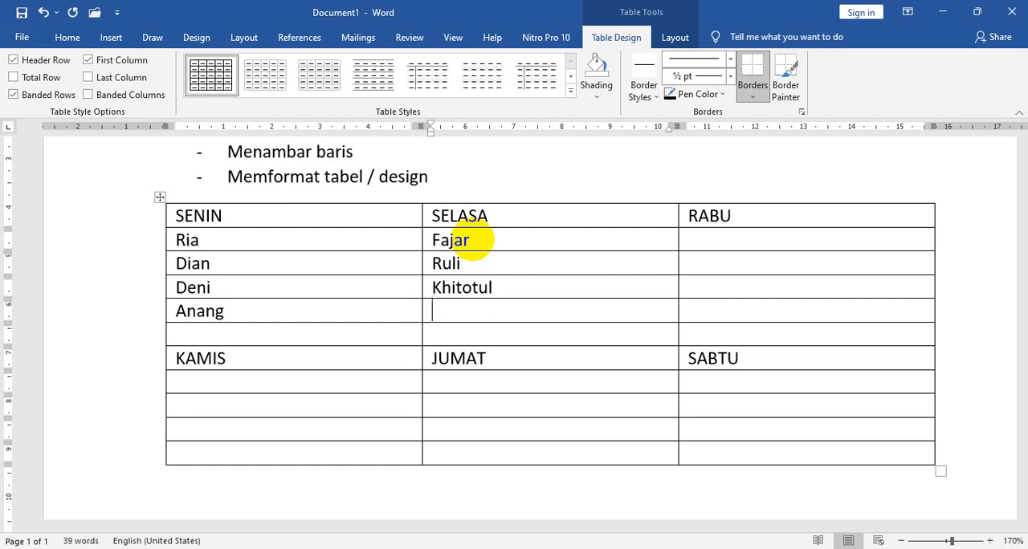
type("khusnul")
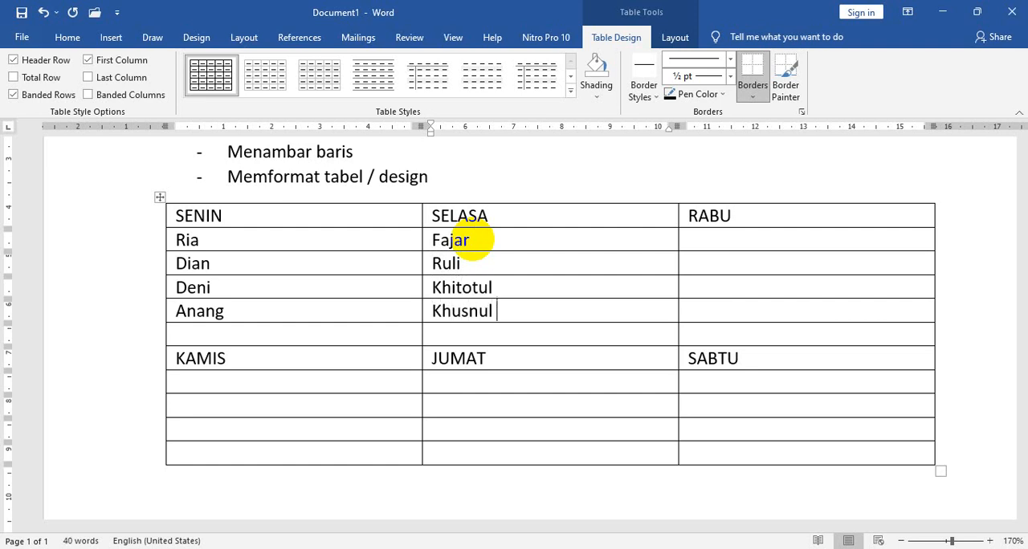
Fill the four cells below the RABU heading with one person's first name each.
left_click(721, 240)
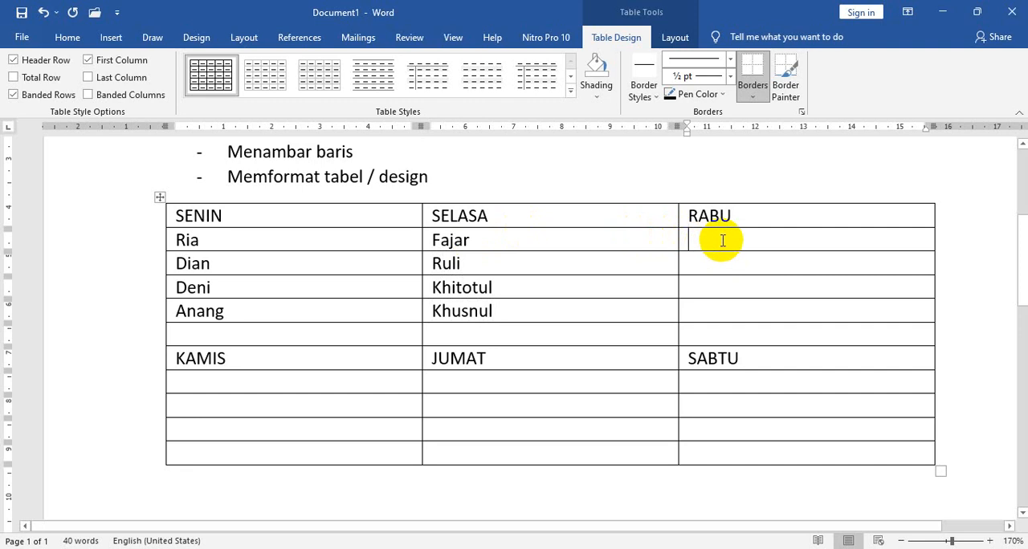
type("rahmadi")
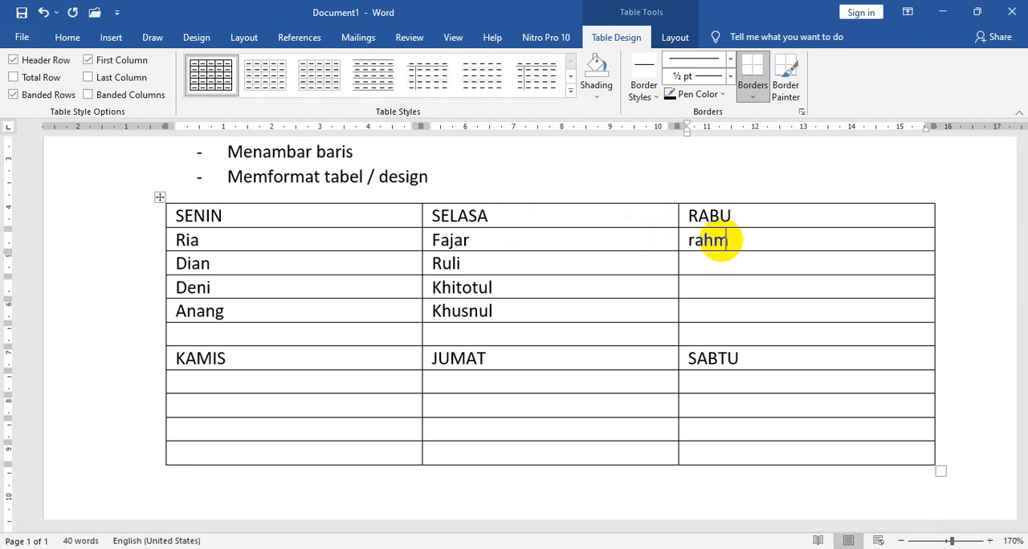
key("Down")
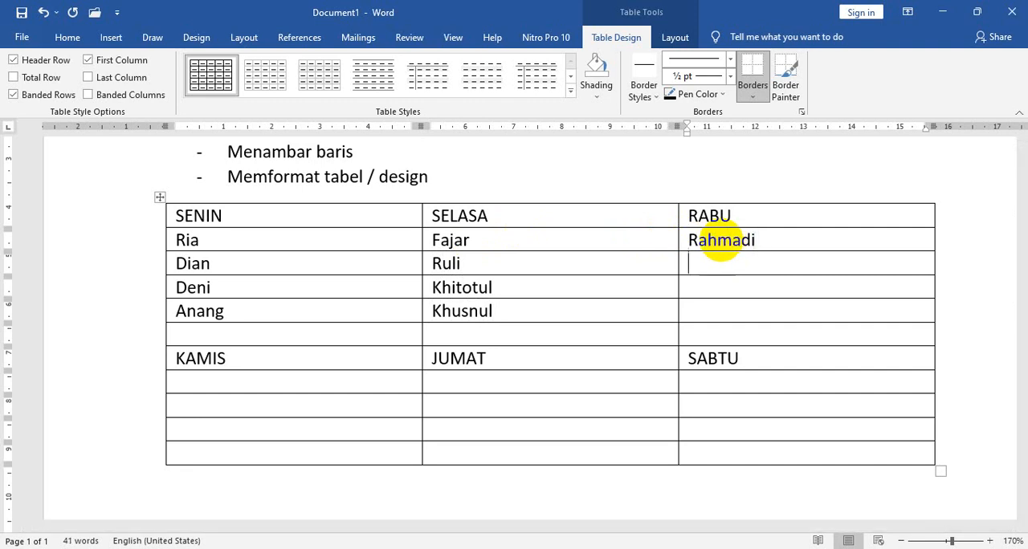
type("septi aden ")
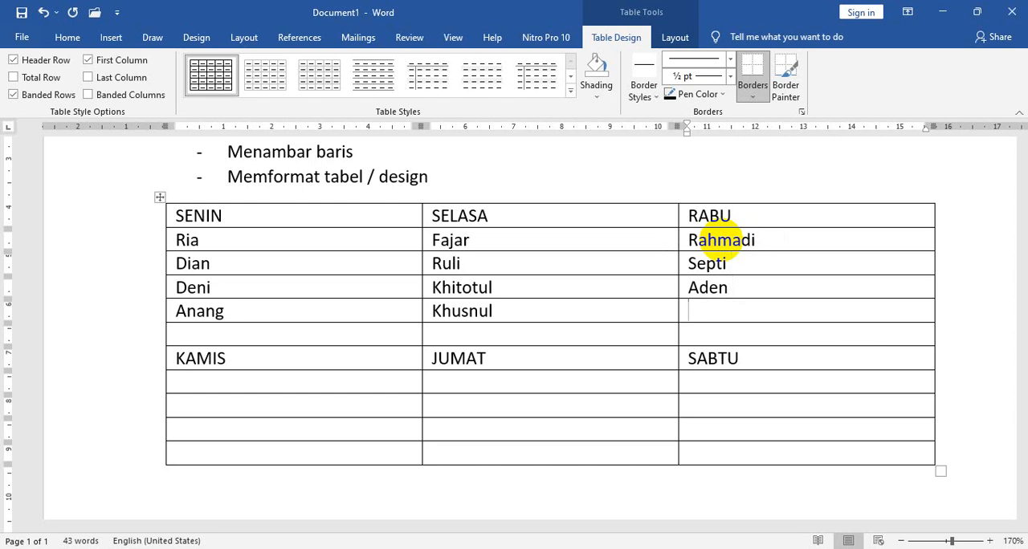
type("hana")
Insert a blank column to the left of the SENIN column.
scroll(567, 385, "down", 2)
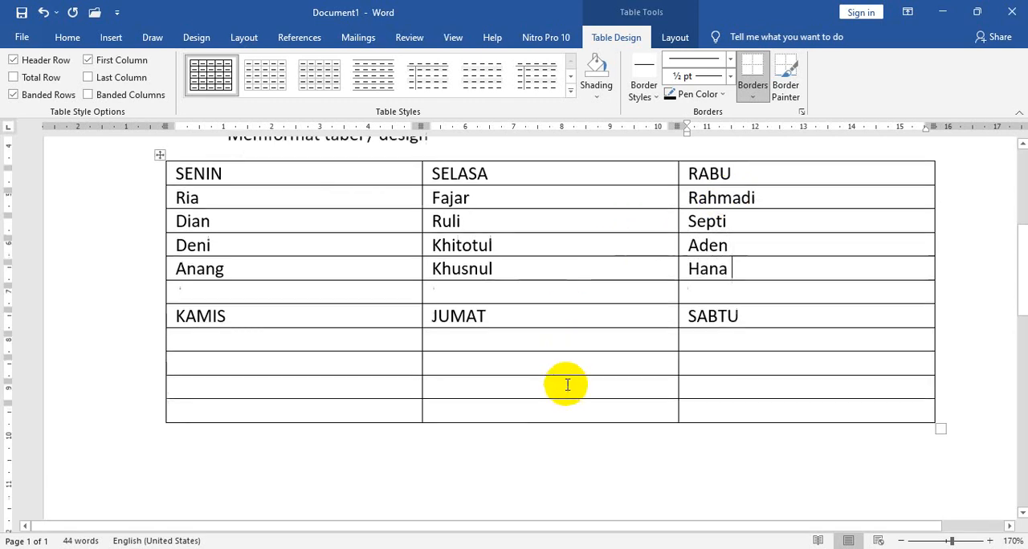
scroll(567, 385, "up", 5)
scroll(297, 319, "down", 2)
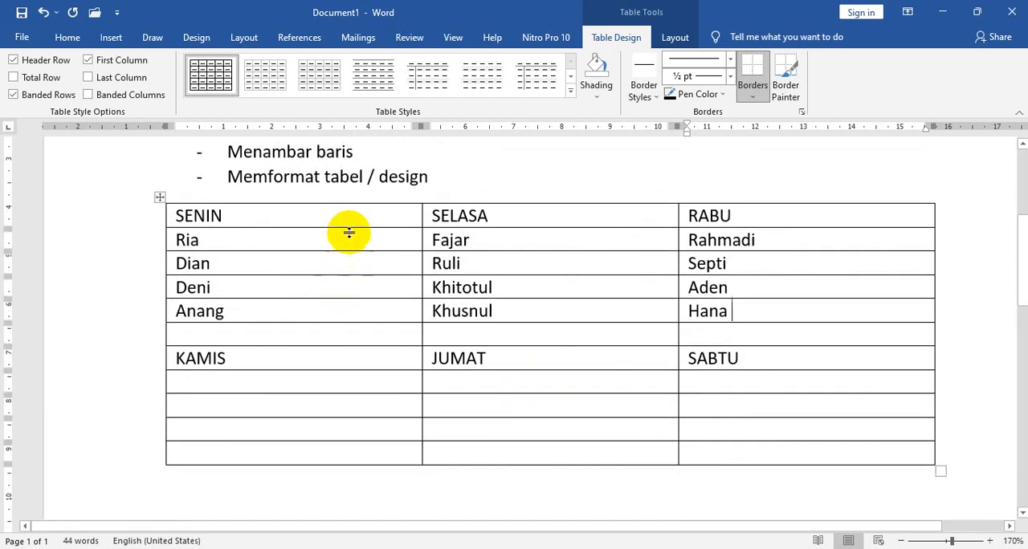
left_click(322, 221)
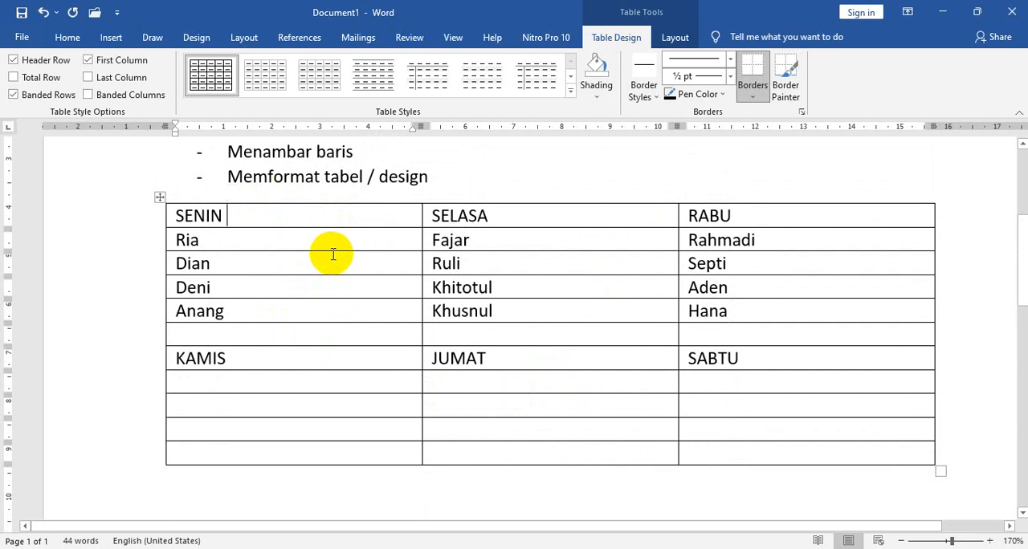
left_click(292, 199)
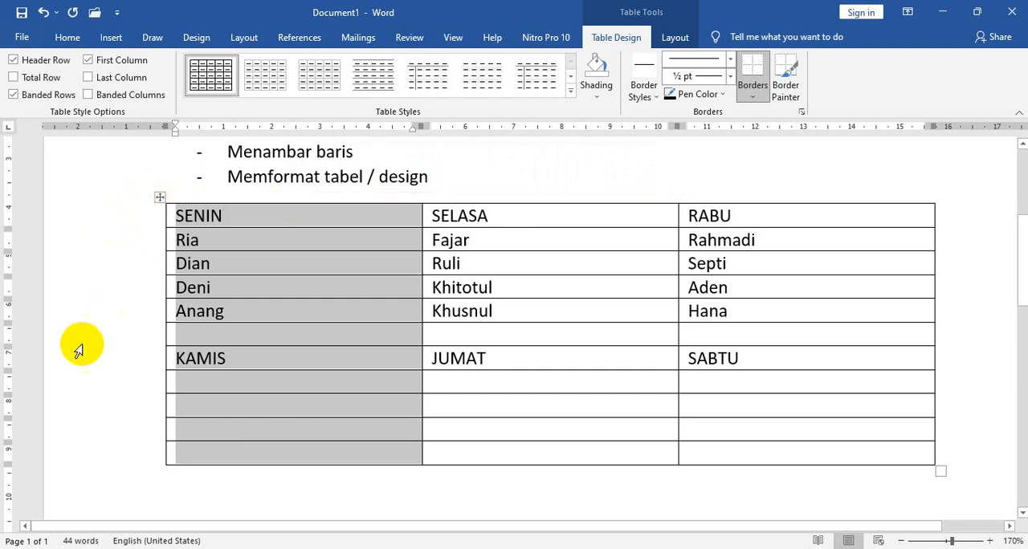
right_click(236, 242)
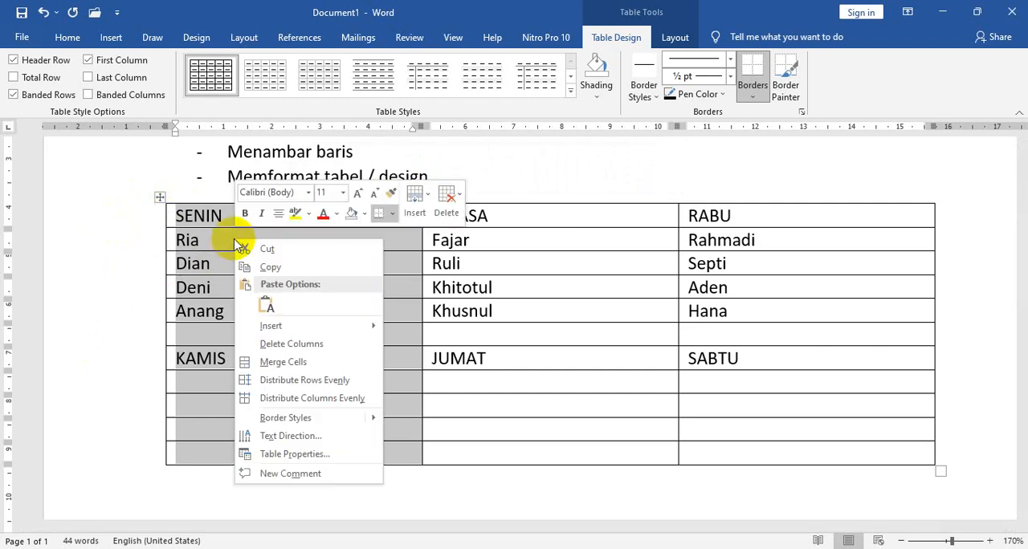
mouse_move(283, 326)
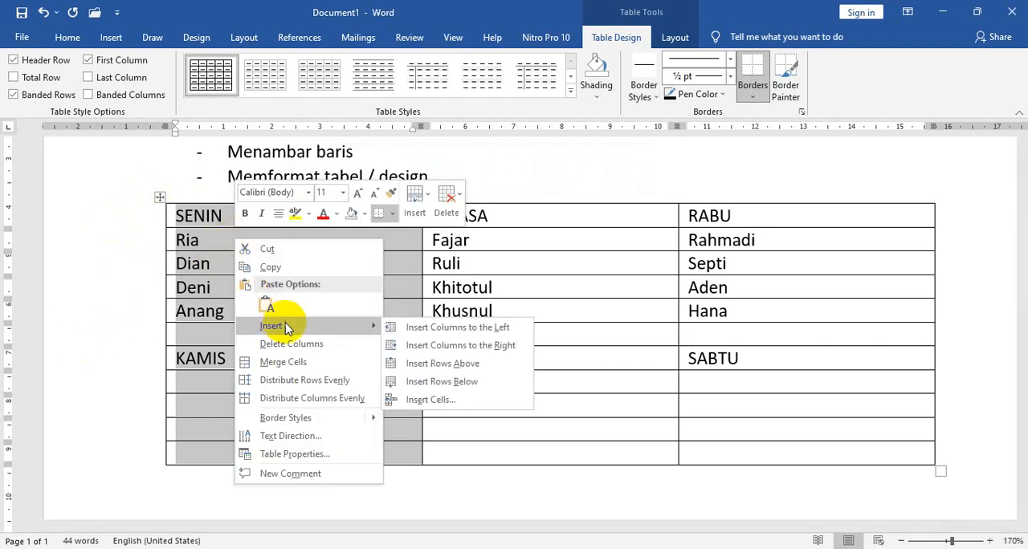
left_click(447, 335)
Enter the heading No in the first row of the blank first column.
left_click(252, 293)
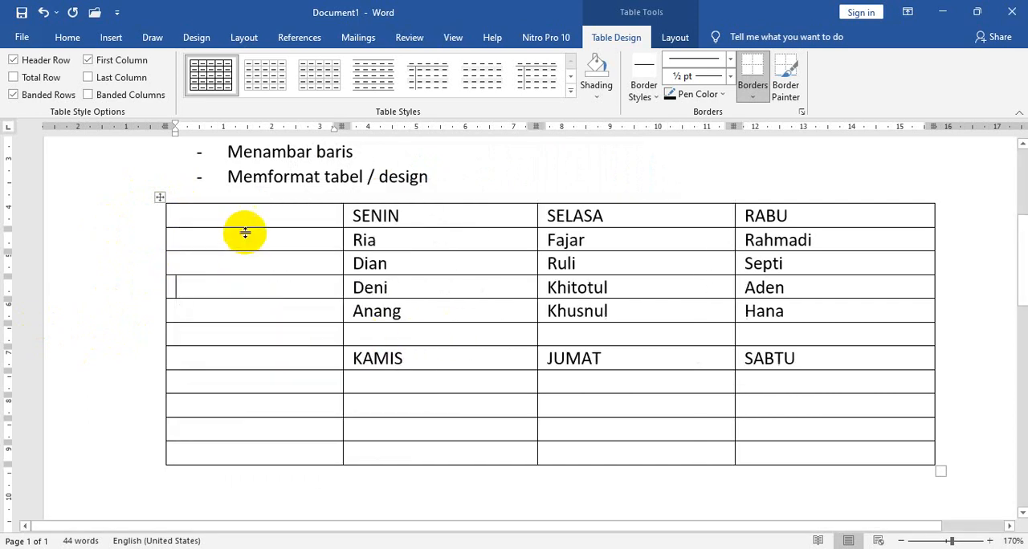
left_click(248, 219)
type("n")
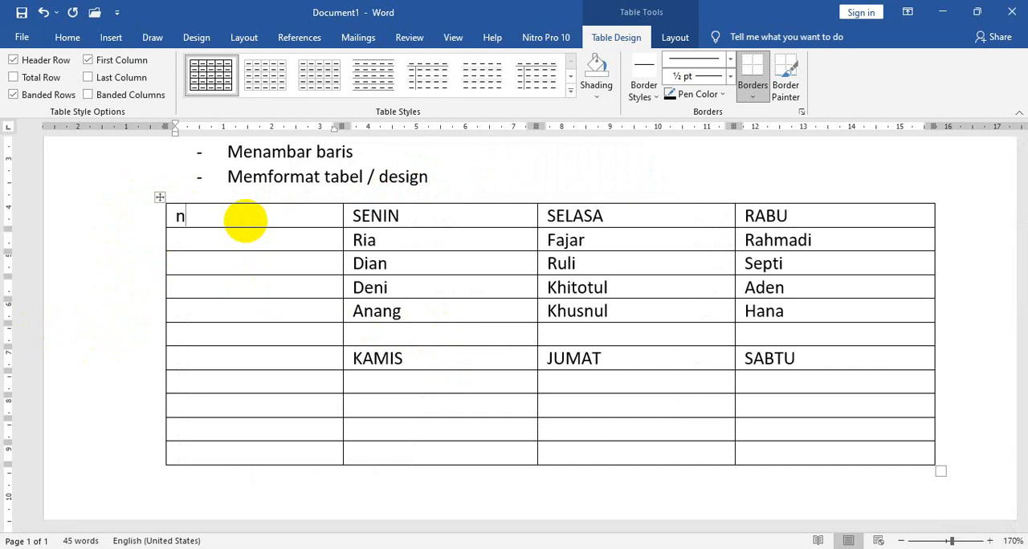
type("o")
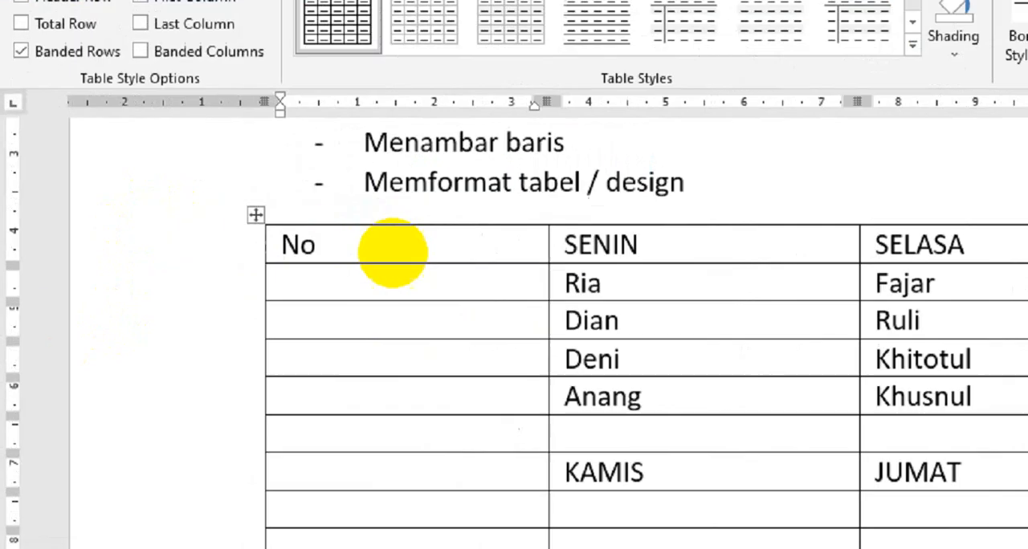
key("Down")
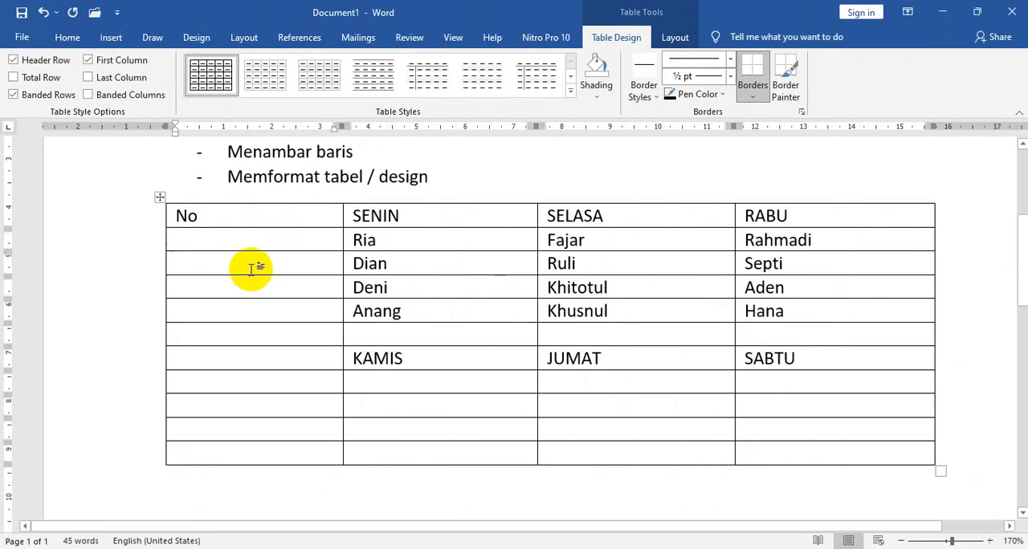
Narrow the No column until it is only slightly wider than its heading, letting the other columns shift over.
left_click(241, 327)
mouse_move(344, 134)
left_mouse_down()
mouse_move(207, 127)
mouse_move(233, 133)
left_mouse_up()
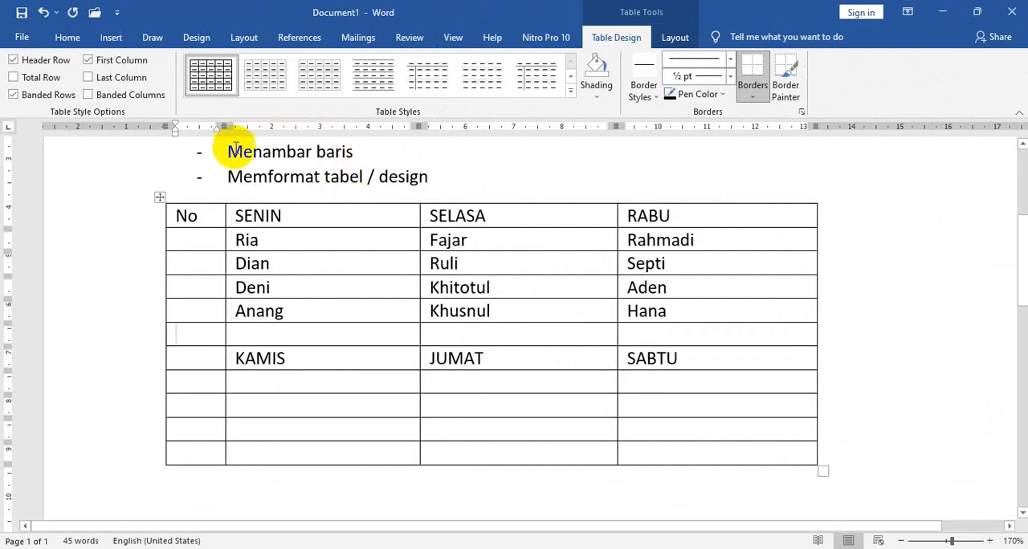
left_click(305, 289)
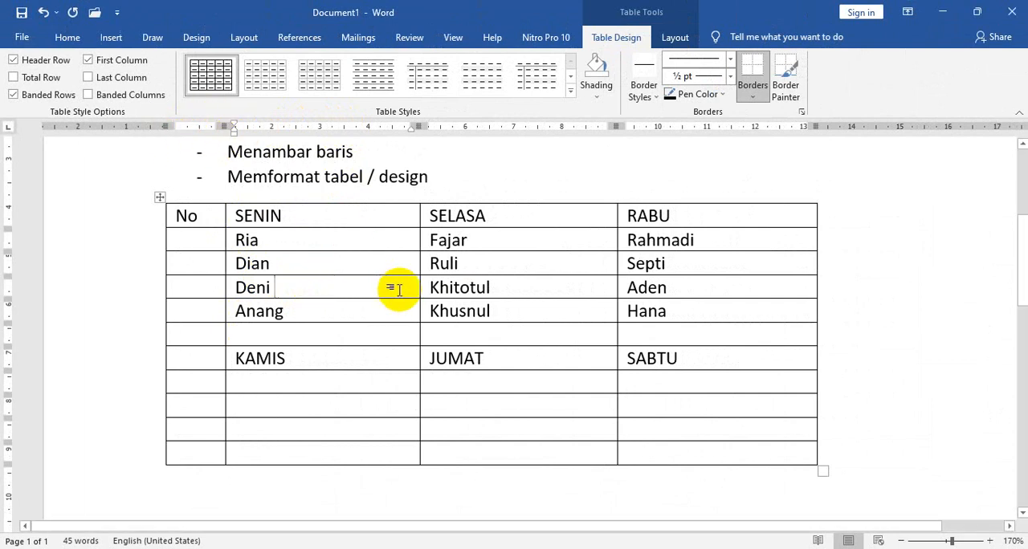
left_click(490, 336)
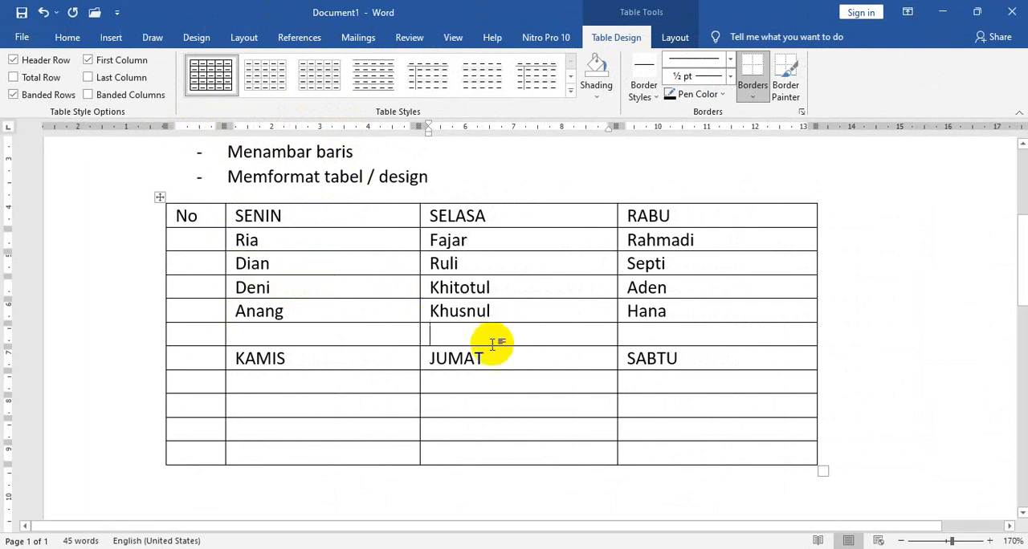
left_click(271, 153)
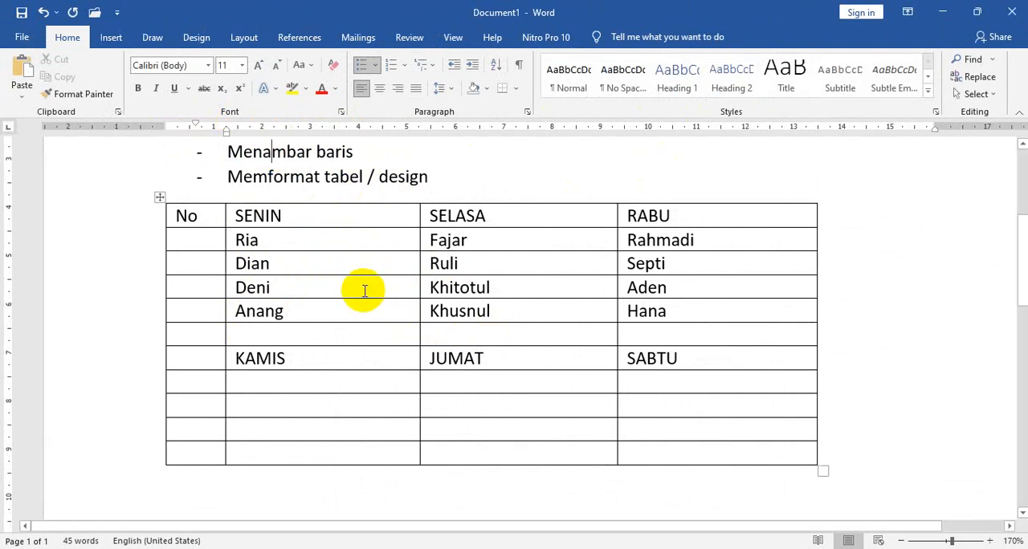
left_click(364, 291)
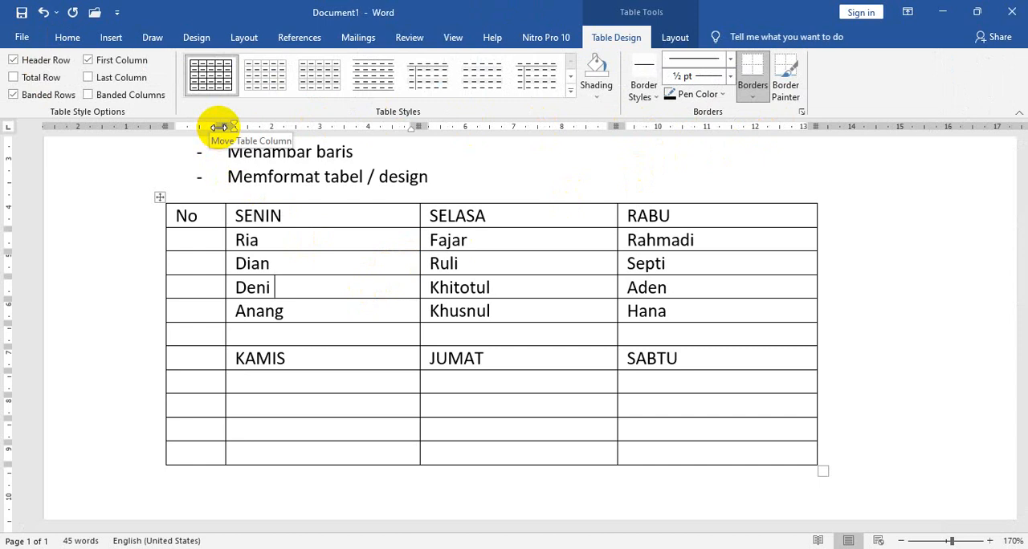
left_click_drag(219, 127, 208, 127)
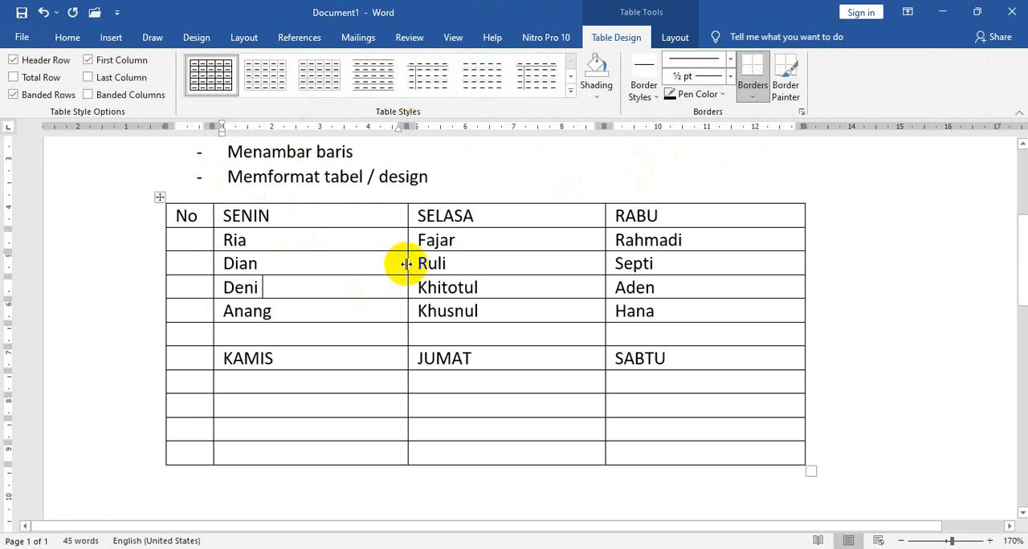
Adjust the right borders of the SENIN and SELASA columns so that both columns are slightly wider.
mouse_move(406, 263)
left_mouse_down()
mouse_move(347, 264)
mouse_move(395, 270)
left_mouse_up()
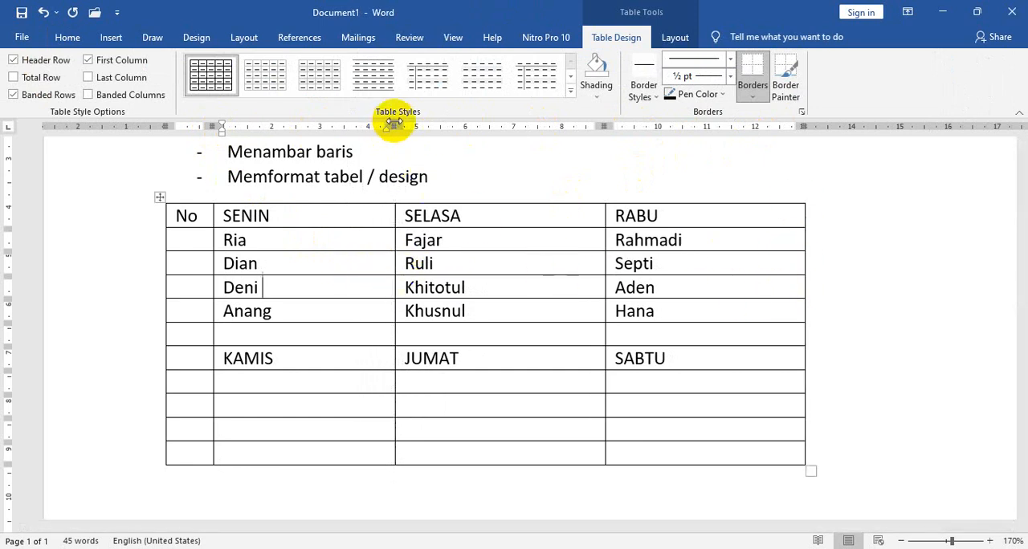
mouse_move(390, 127)
left_mouse_down()
mouse_move(344, 126)
mouse_move(427, 135)
left_mouse_up()
left_click_drag(420, 136, 418, 136)
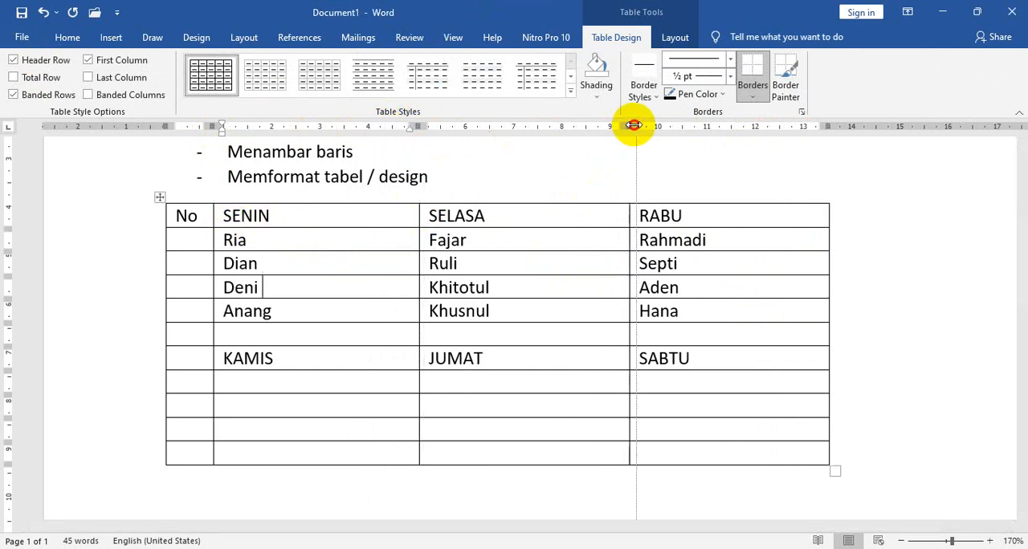
mouse_move(634, 126)
left_mouse_down()
mouse_move(763, 131)
mouse_move(639, 132)
left_mouse_up()
Correct the third item of the list above the table to read "Menambah baris".
scroll(505, 355, "up", 3)
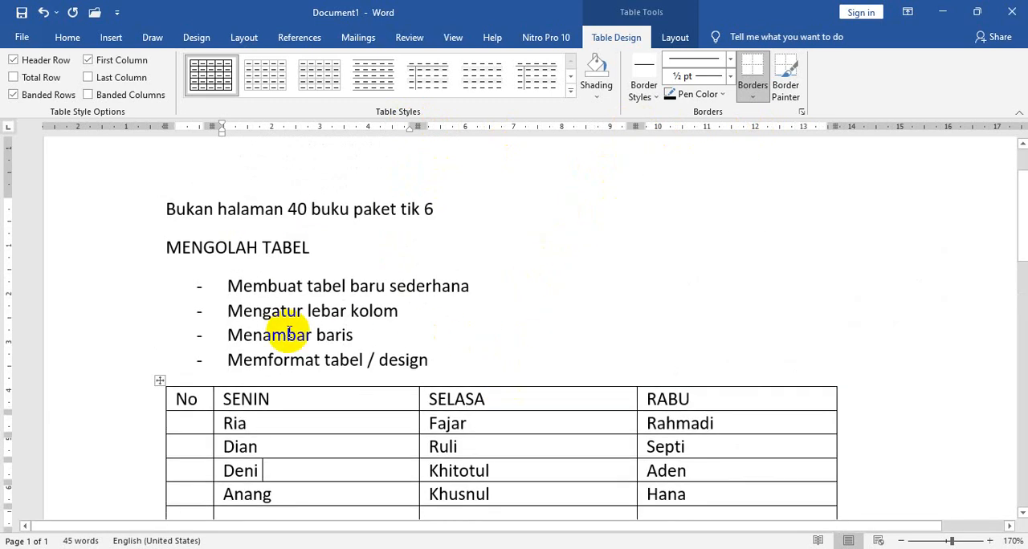
left_click(277, 295)
left_click_drag(231, 311, 429, 316)
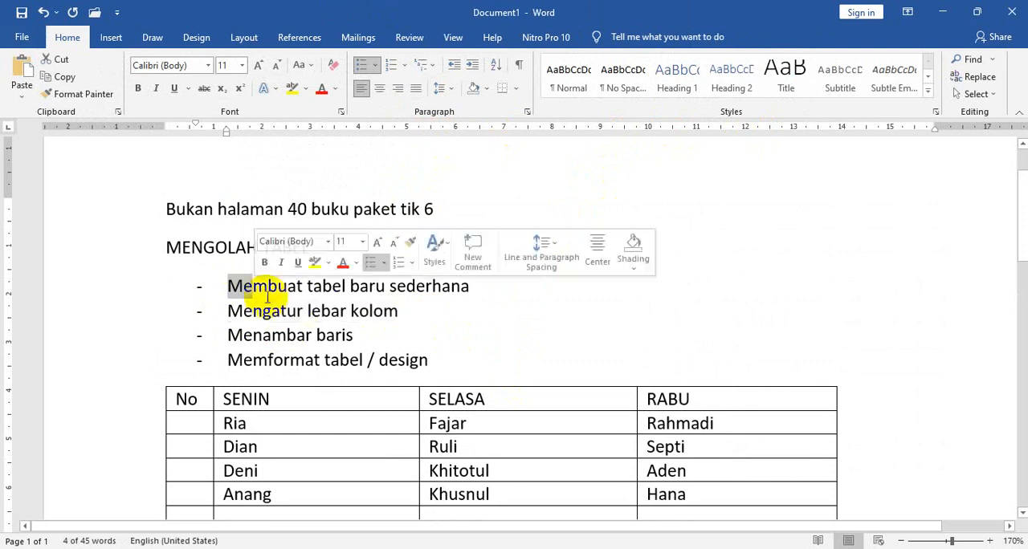
left_click(288, 336)
scroll(401, 321, "down", 3)
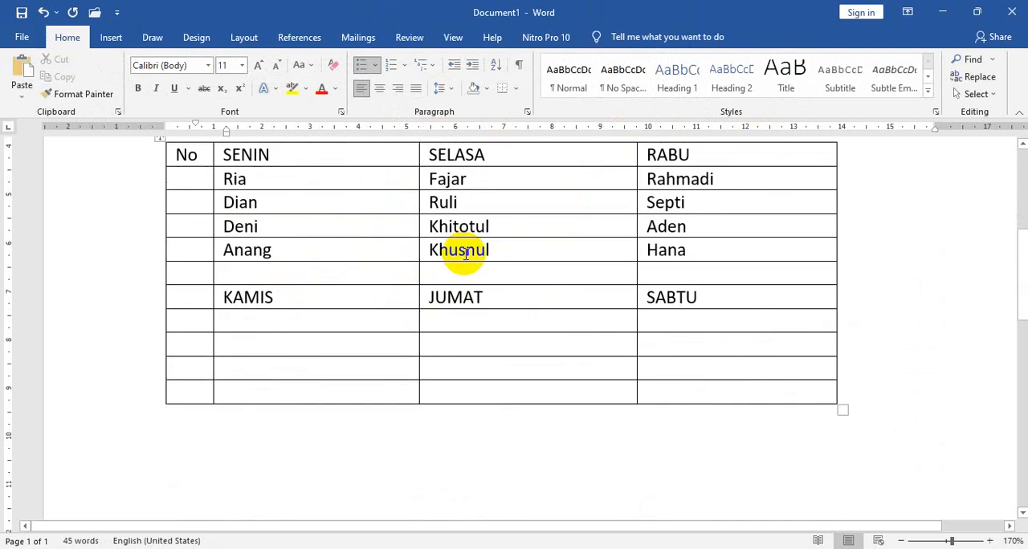
scroll(435, 255, "up", 3)
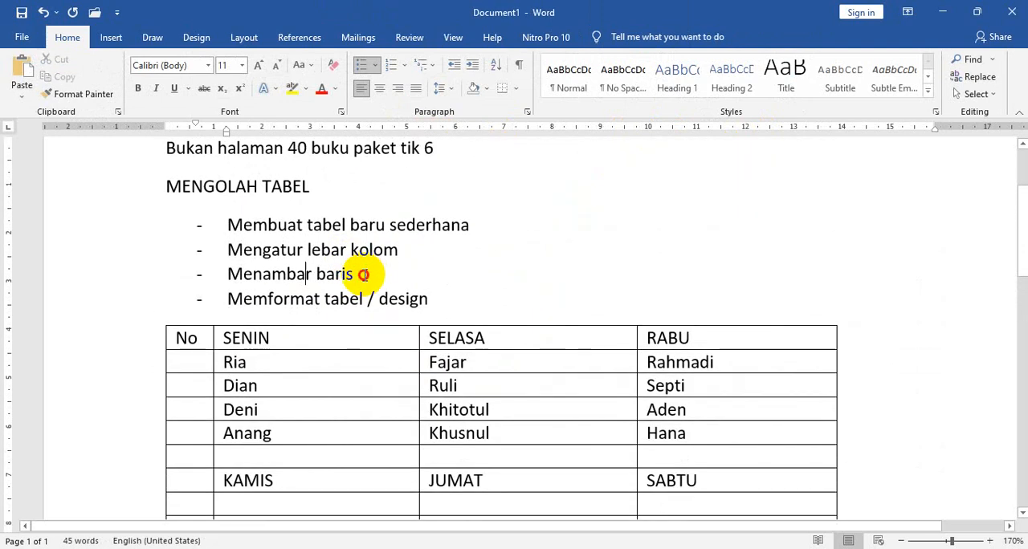
left_click(307, 274)
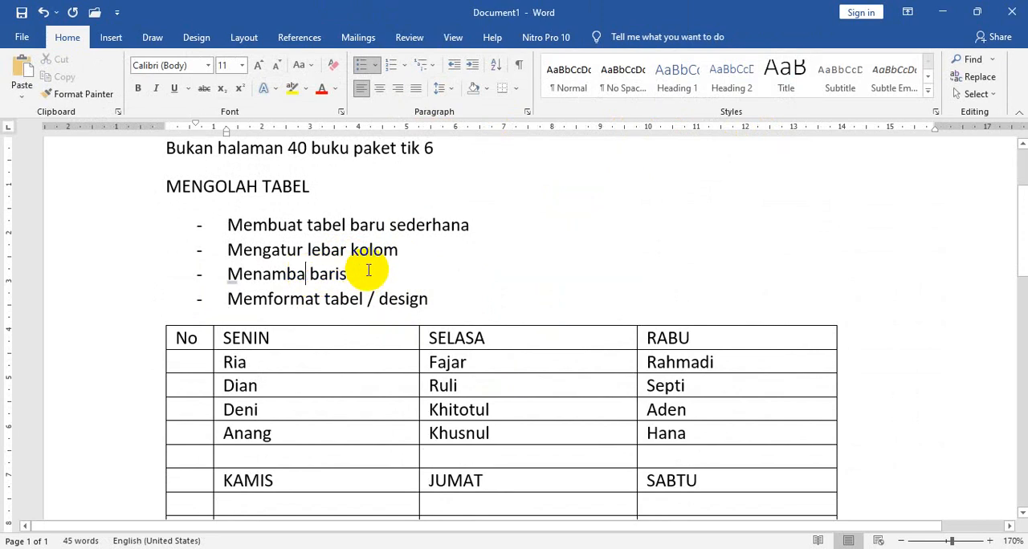
type("h")
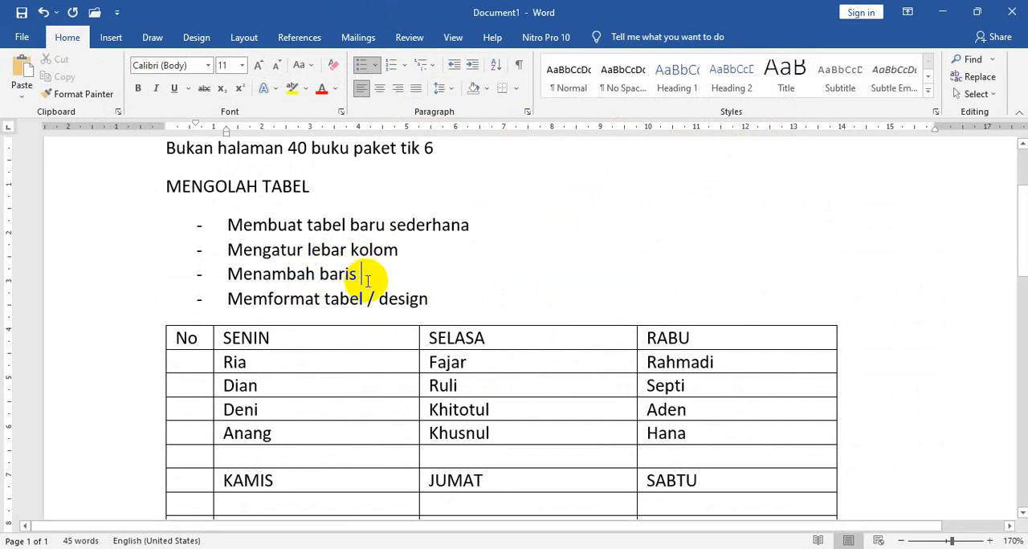
Add one blank row below the table's last row.
scroll(460, 223, "down", 3)
left_click(279, 395)
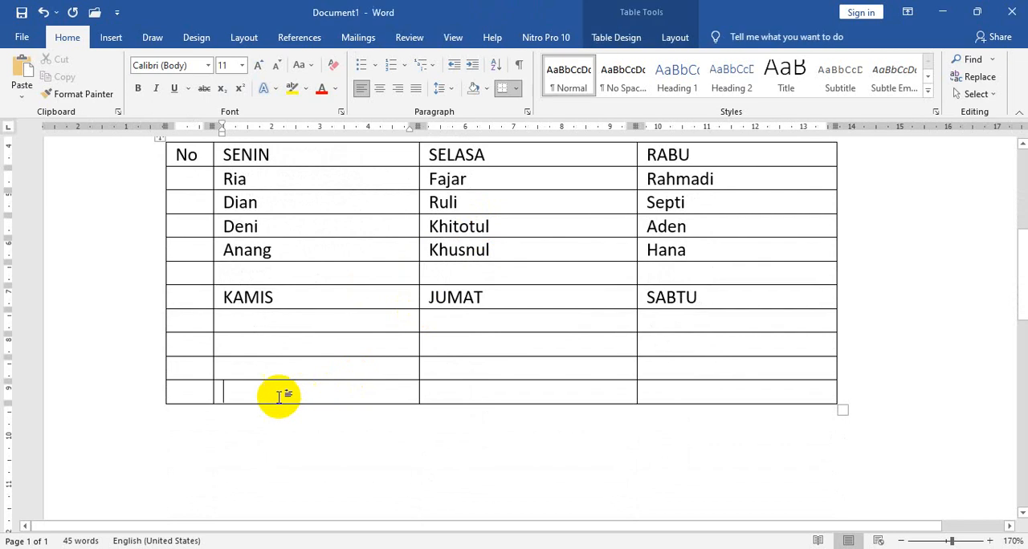
mouse_move(154, 404)
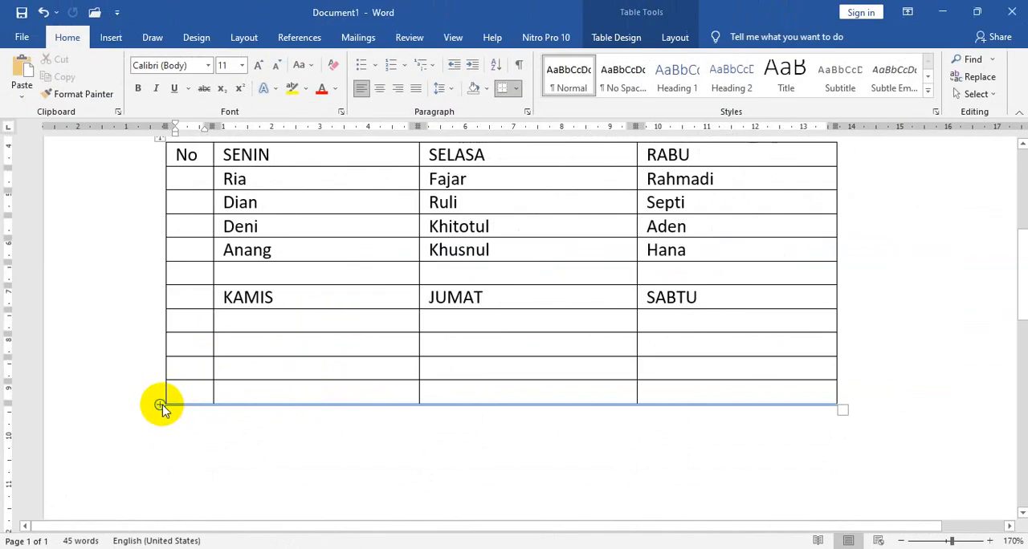
left_click(161, 406)
left_click(269, 417)
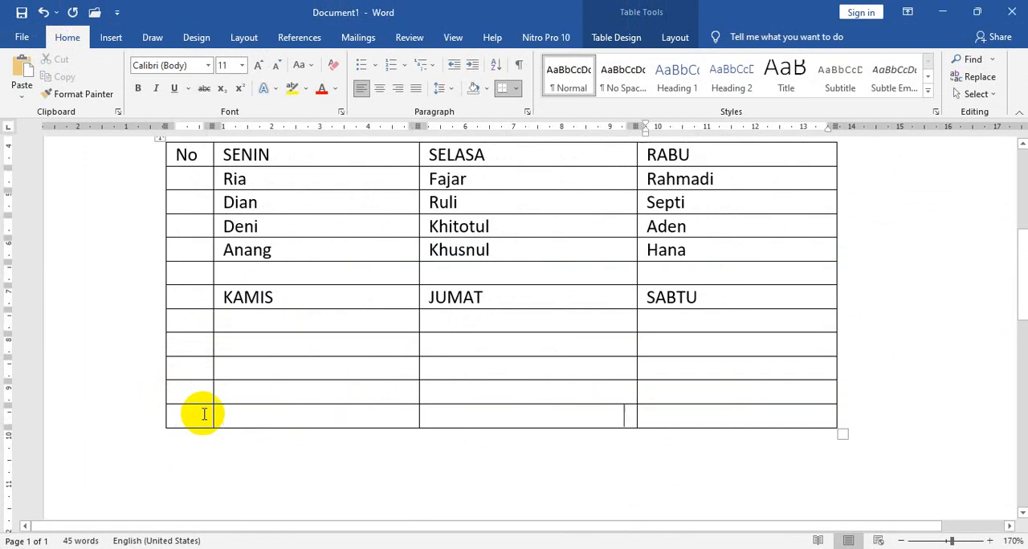
Extend the table with three more blank rows at its end.
key("Tab")
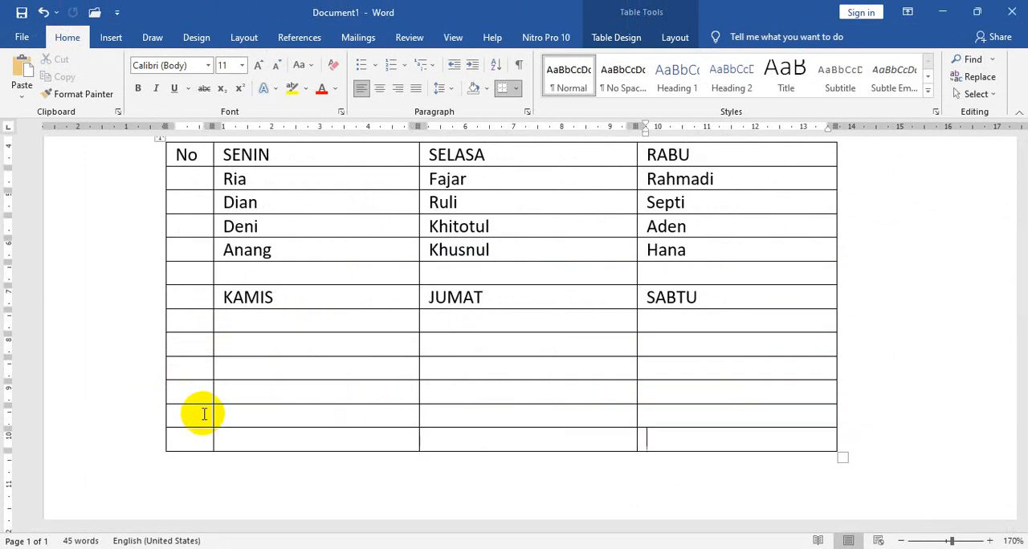
key("Tab")
key("Tab")
key("Tab")
key("Tab")
key("Tab")
key("Tab")
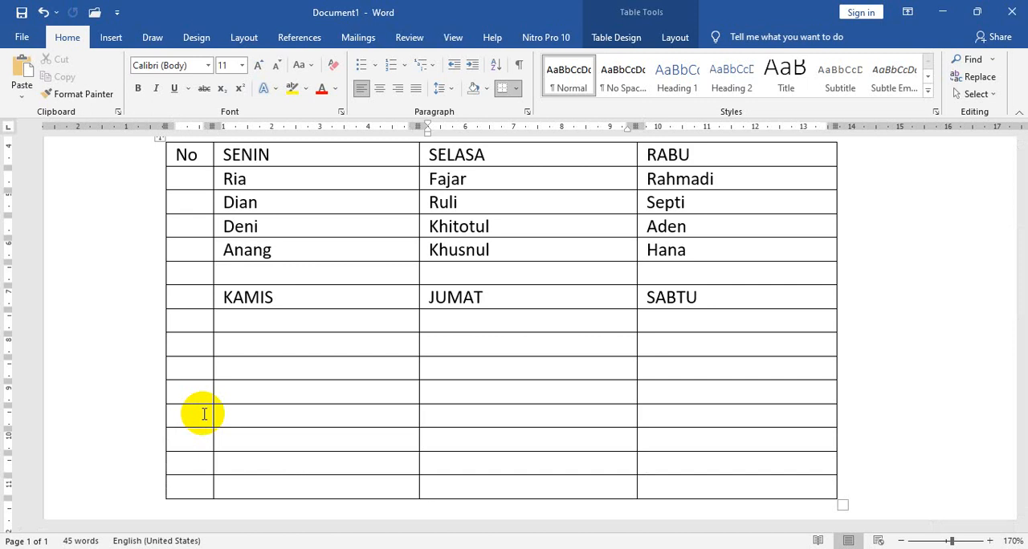
Undo all the blank rows just added at the end of the table.
key("ctrl+z")
key("ctrl+z")
key("ctrl+z")
key("ctrl+z")
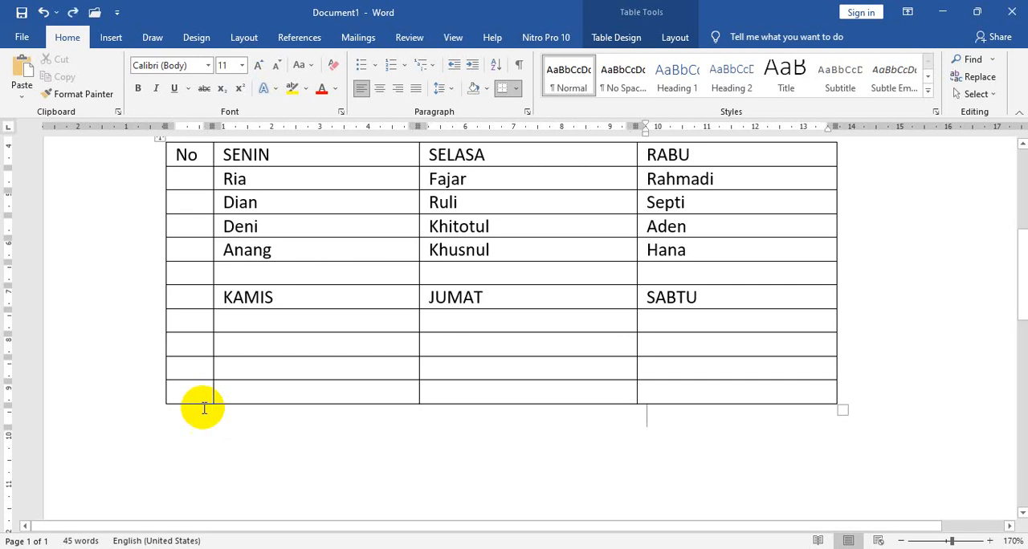
Delete the table's last blank row.
left_click(149, 398)
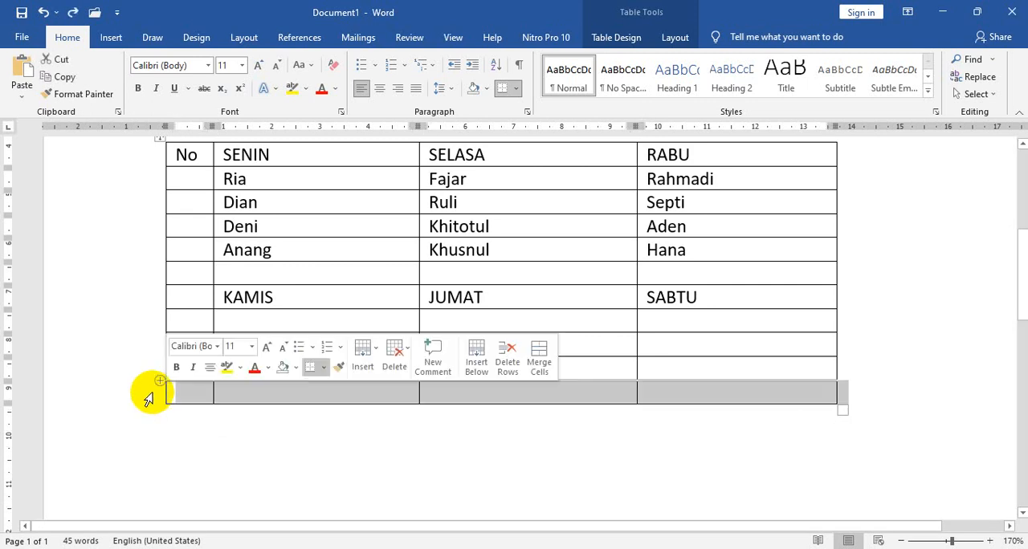
right_click(148, 399)
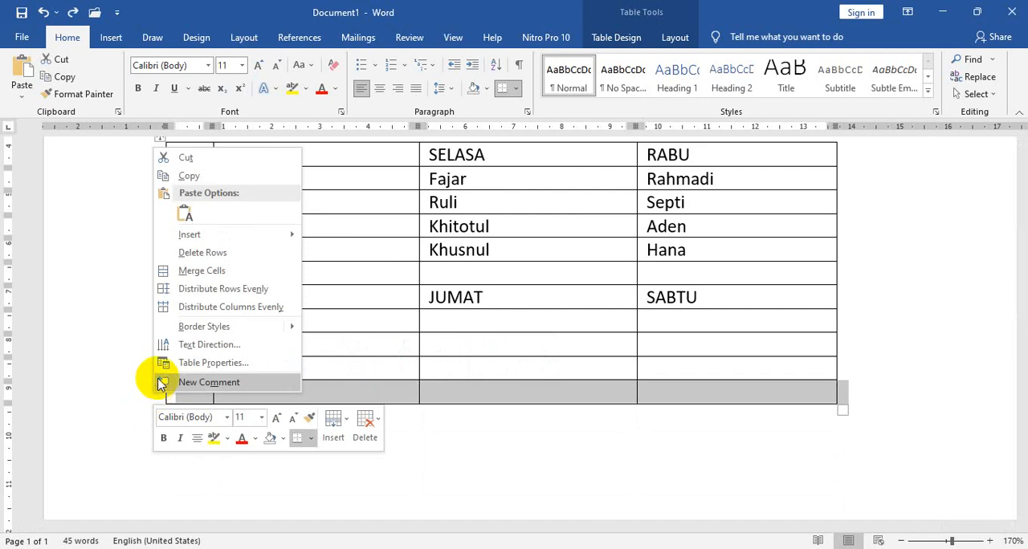
left_click(222, 254)
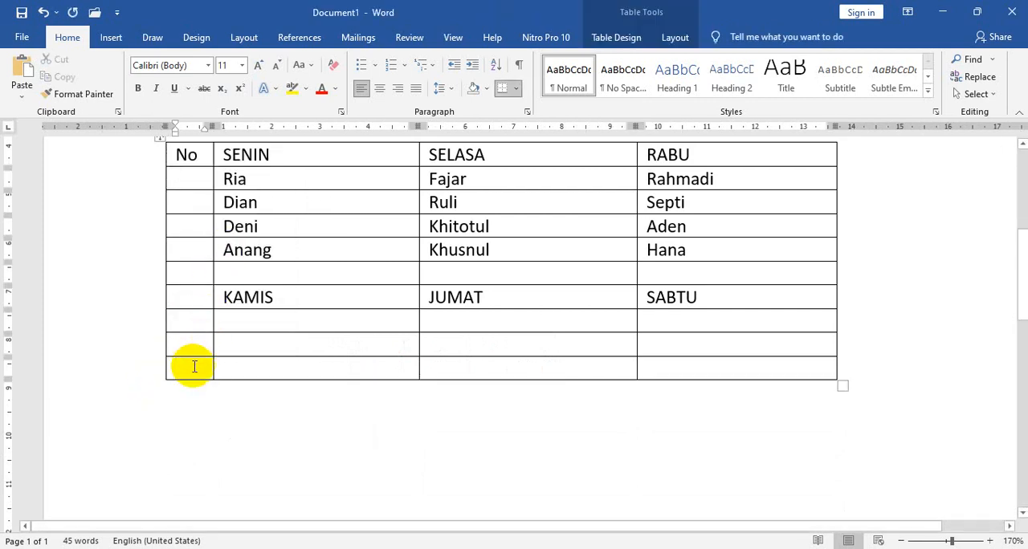
mouse_move(160, 382)
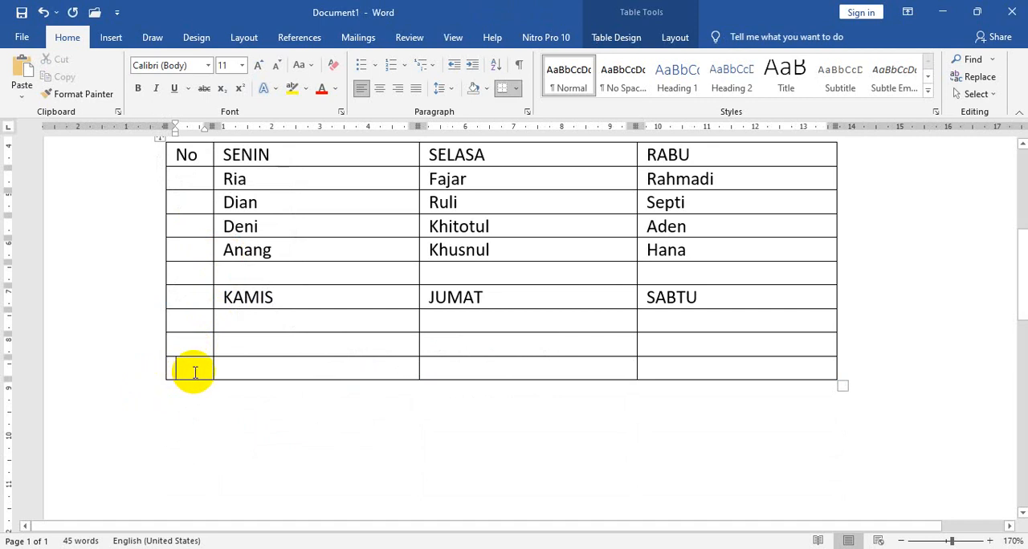
left_click(156, 371)
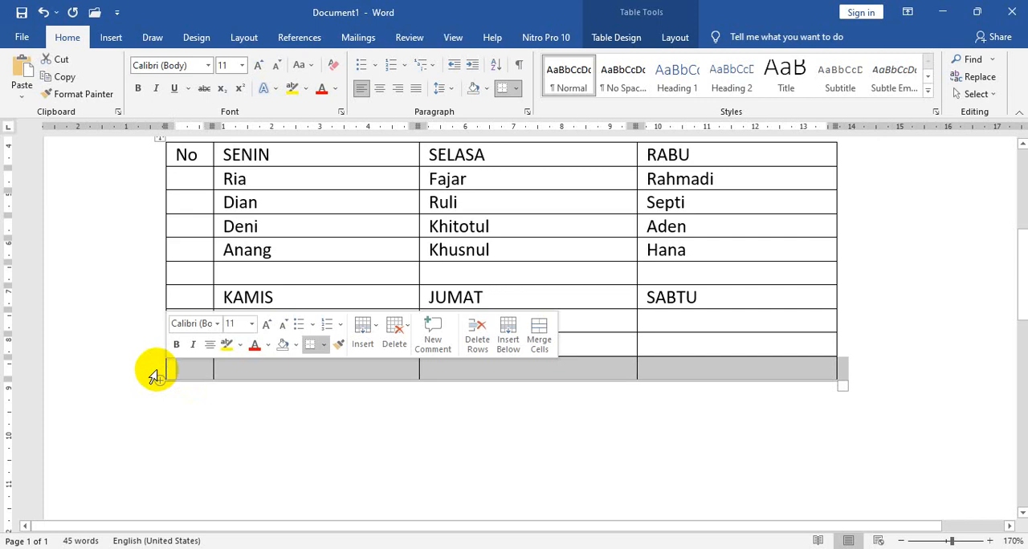
right_click(155, 376)
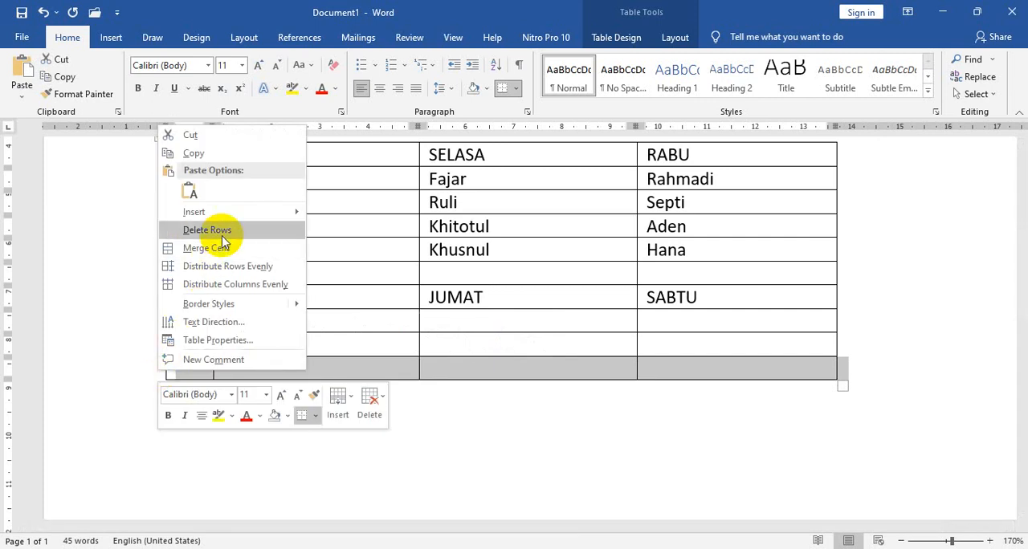
mouse_move(241, 213)
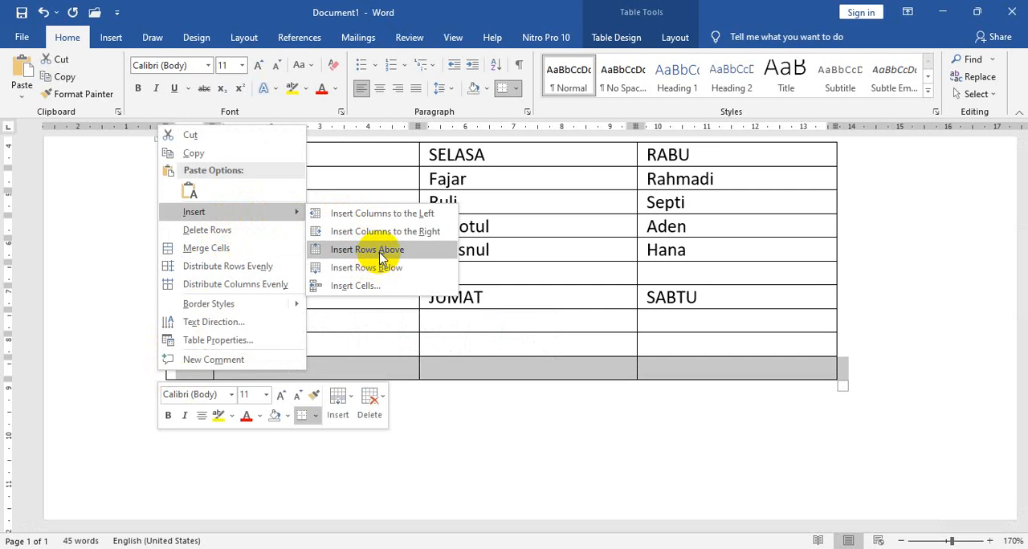
left_click(513, 399)
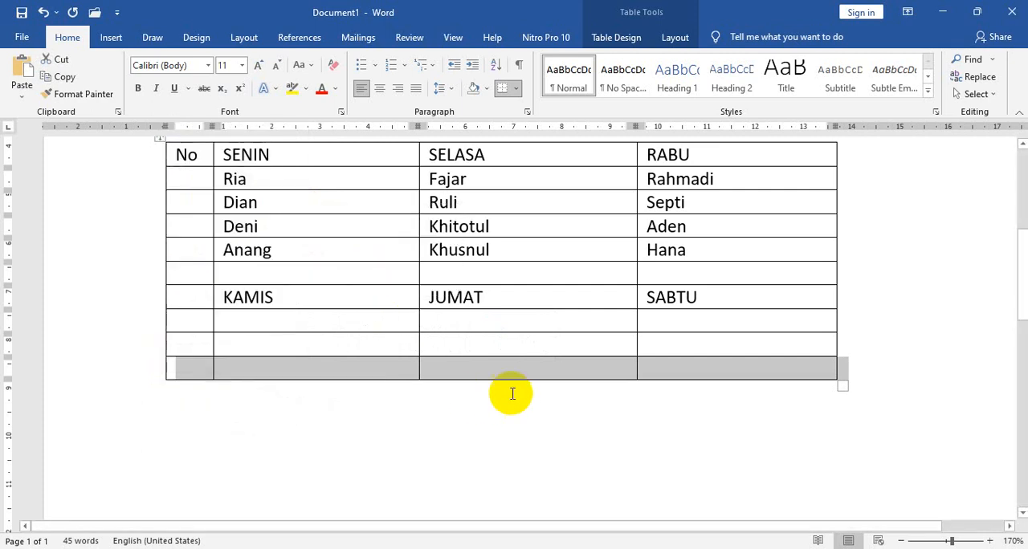
Insert a blank row above the table's fourth row and undo the insertion.
left_click(149, 230)
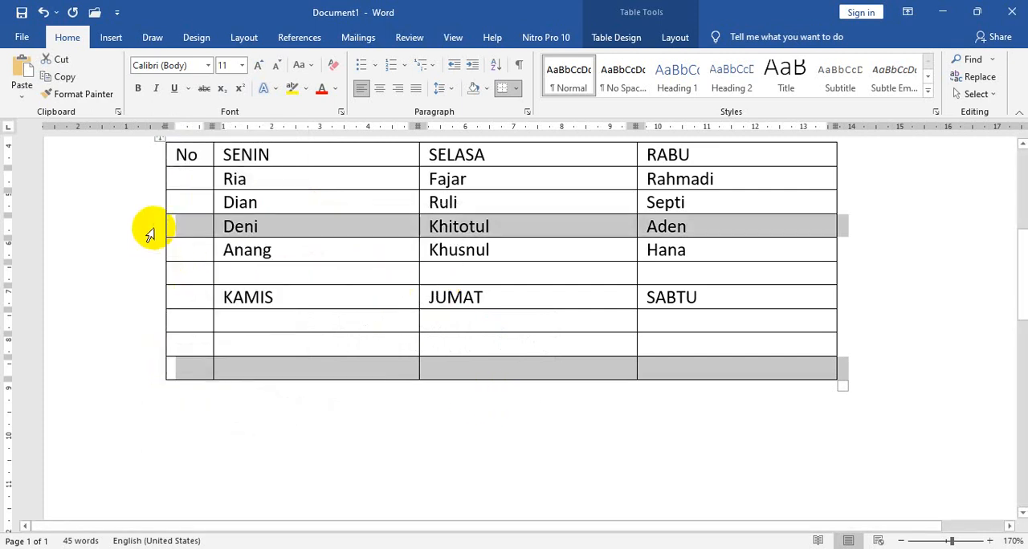
right_click(190, 230)
mouse_move(278, 318)
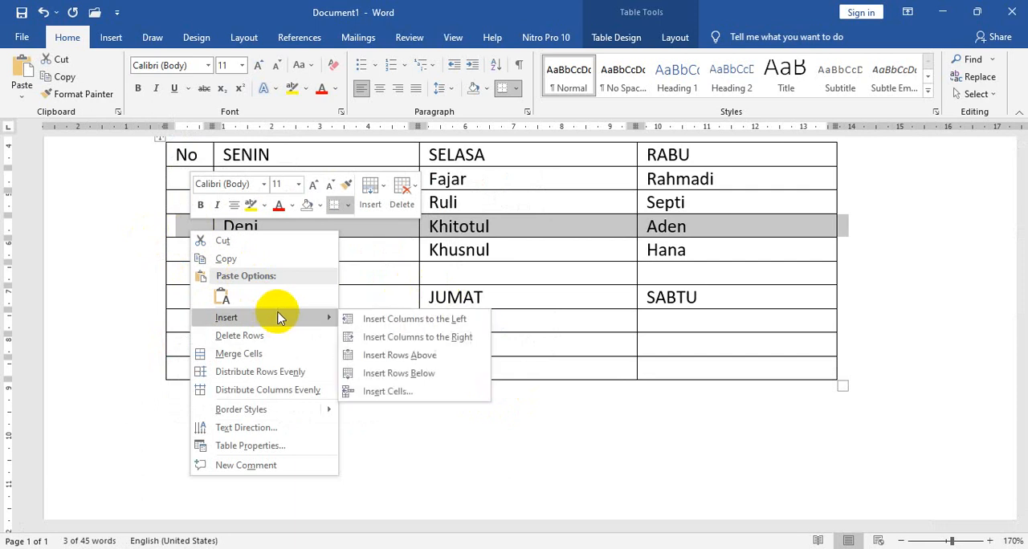
left_click(414, 355)
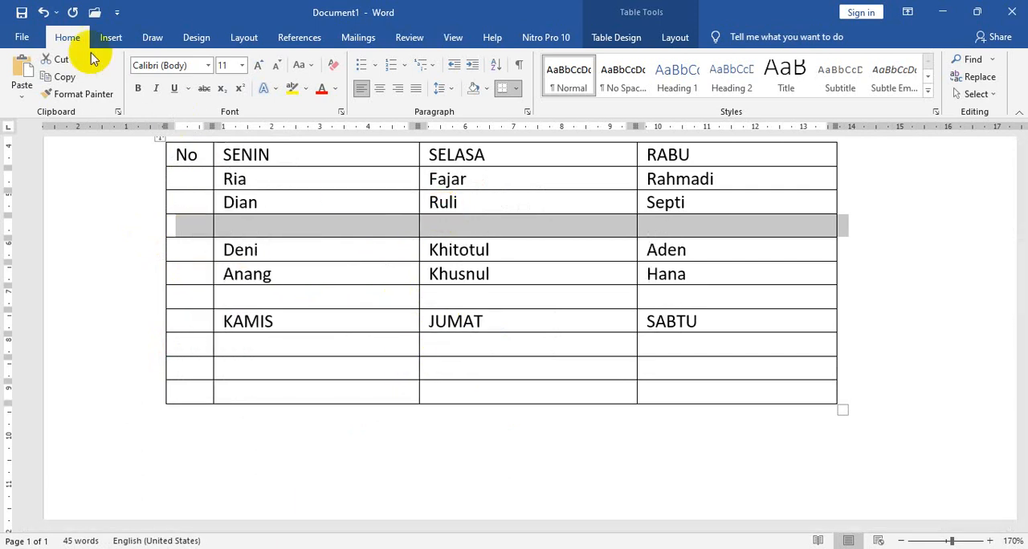
left_click(44, 12)
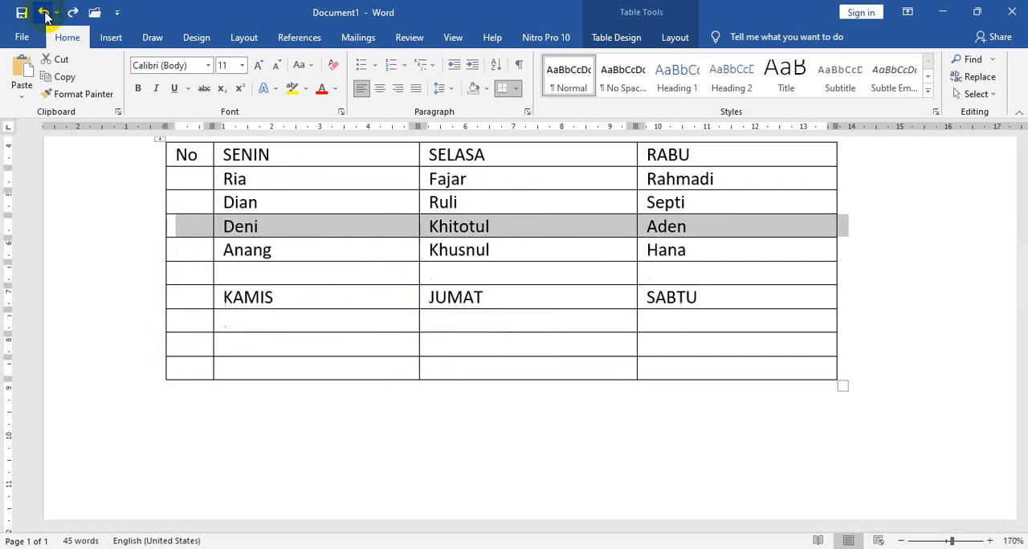
Insert a blank row below the table's fourth row.
right_click(157, 226)
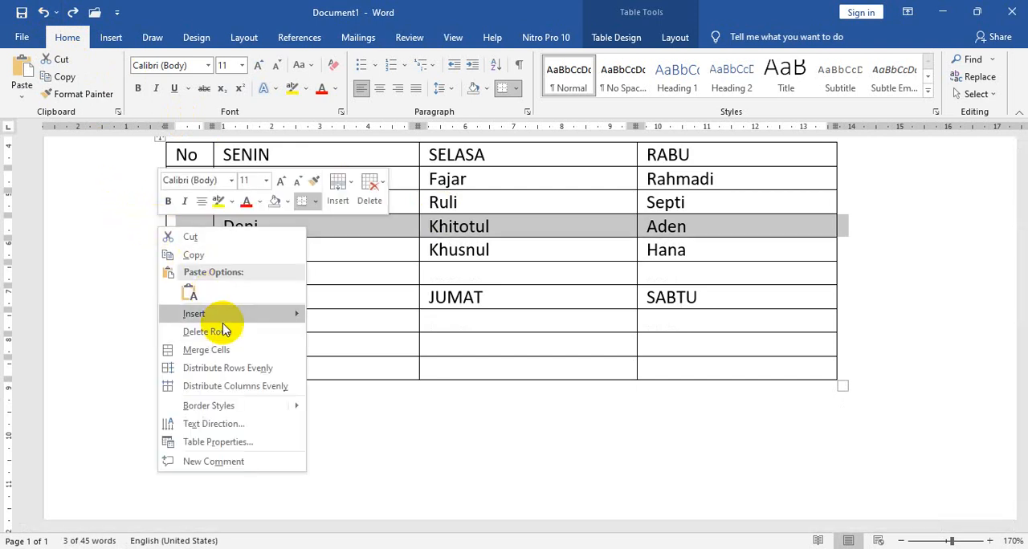
mouse_move(270, 312)
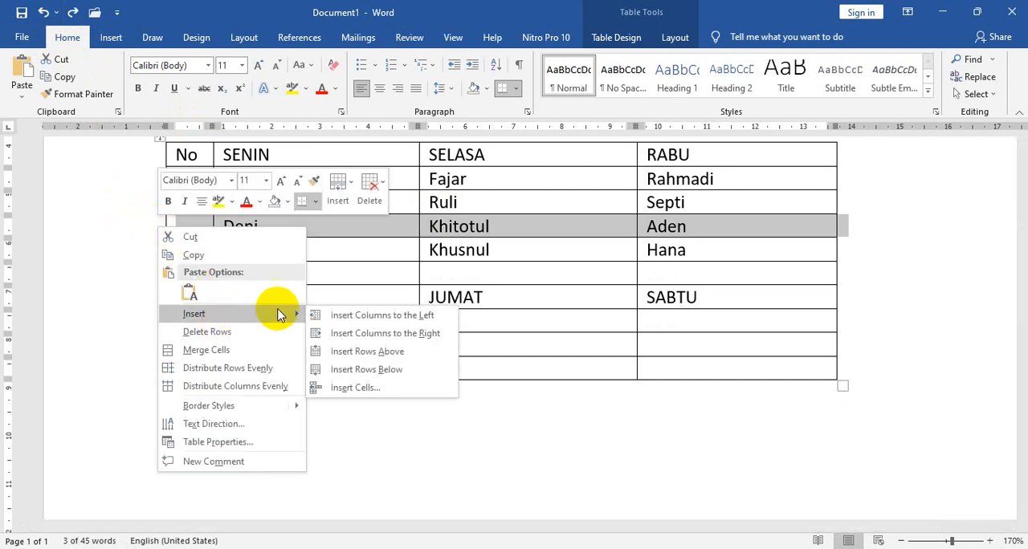
left_click(384, 377)
left_click(455, 321)
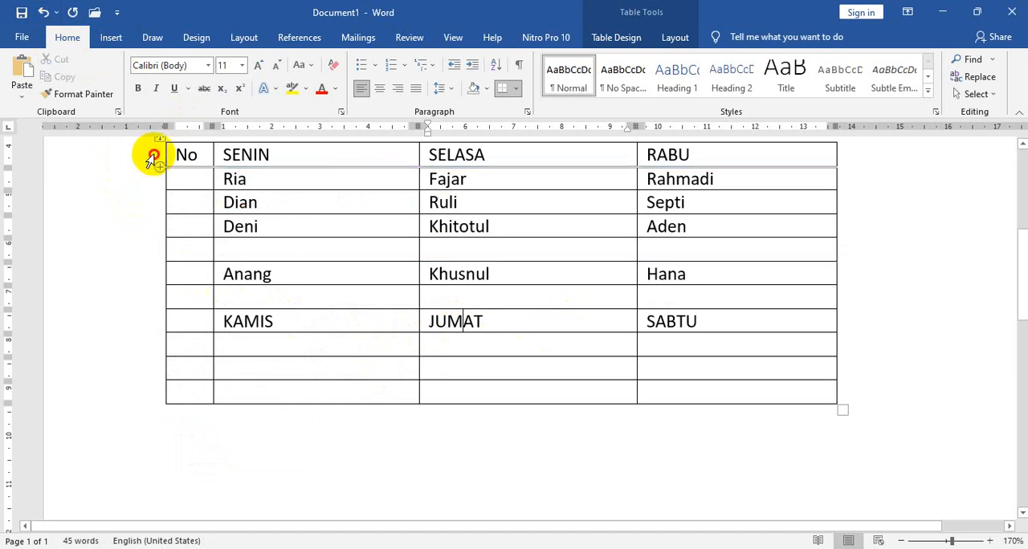
left_click_drag(152, 157, 367, 378)
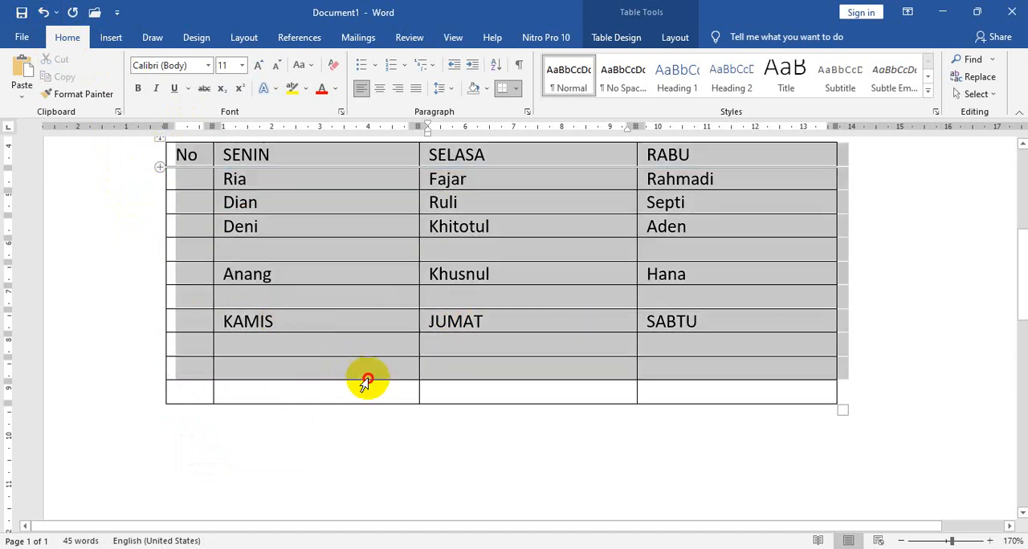
right_click(345, 276)
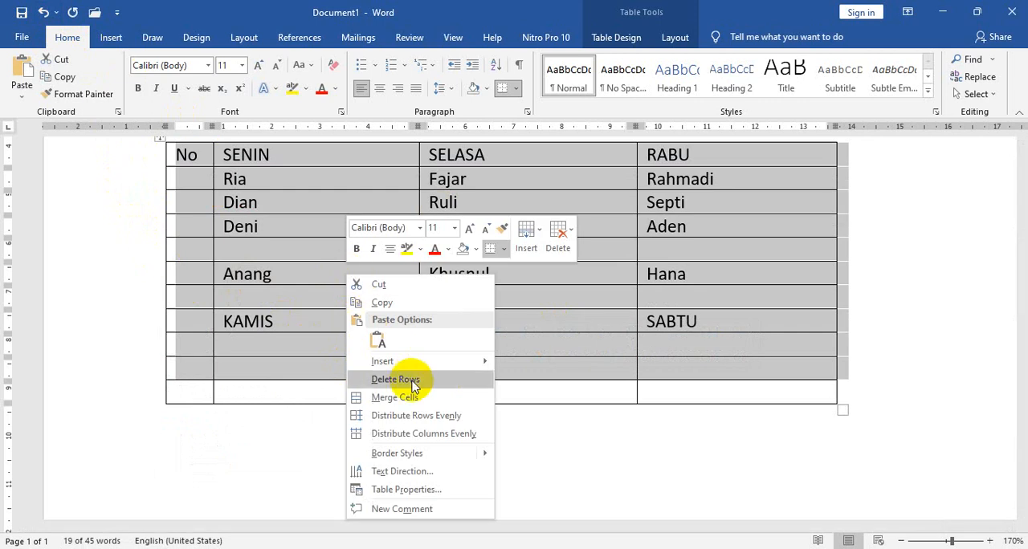
left_click(303, 356)
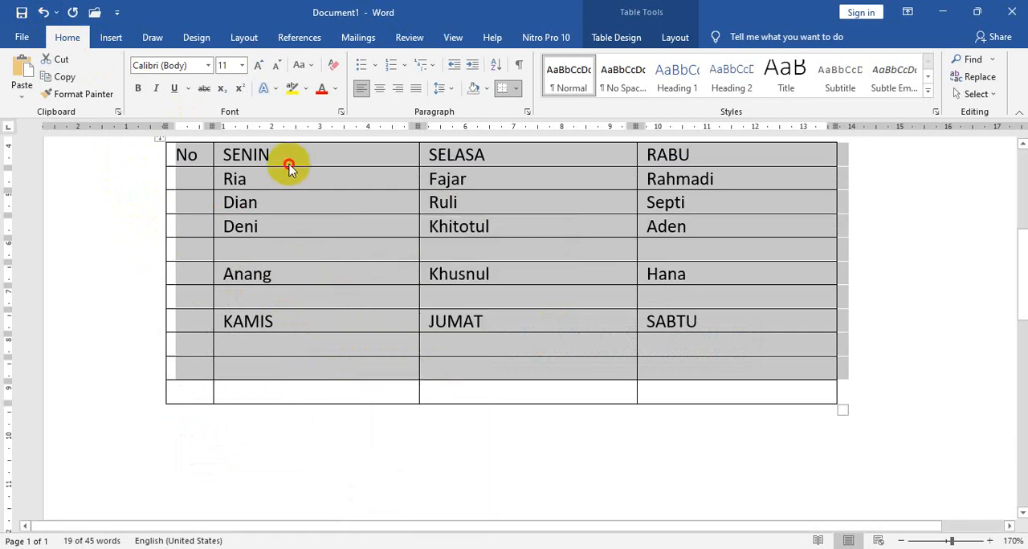
Try deleting the whole SENIN column from the table and undo the deletion.
left_click_drag(291, 152, 307, 387)
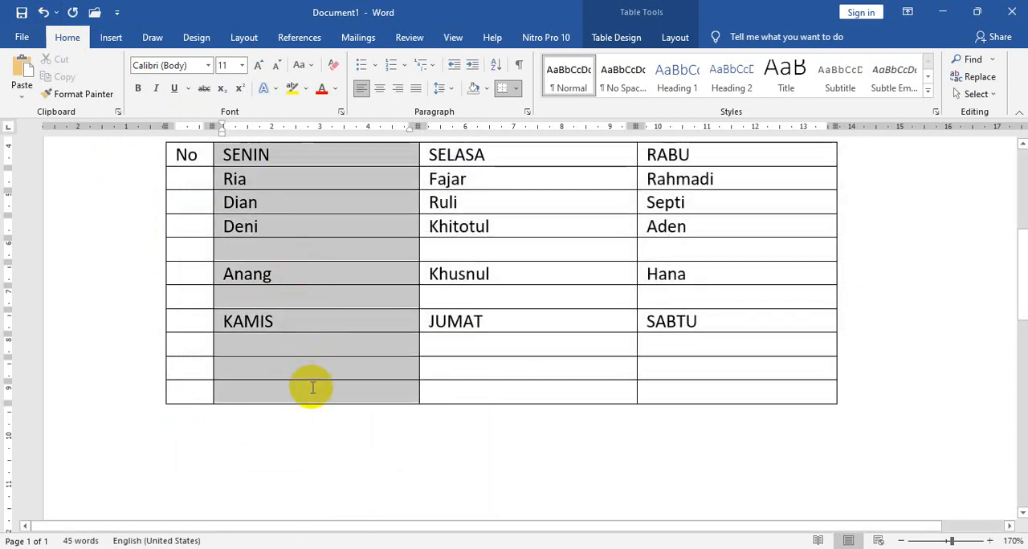
scroll(319, 367, "up", 3)
right_click(323, 343)
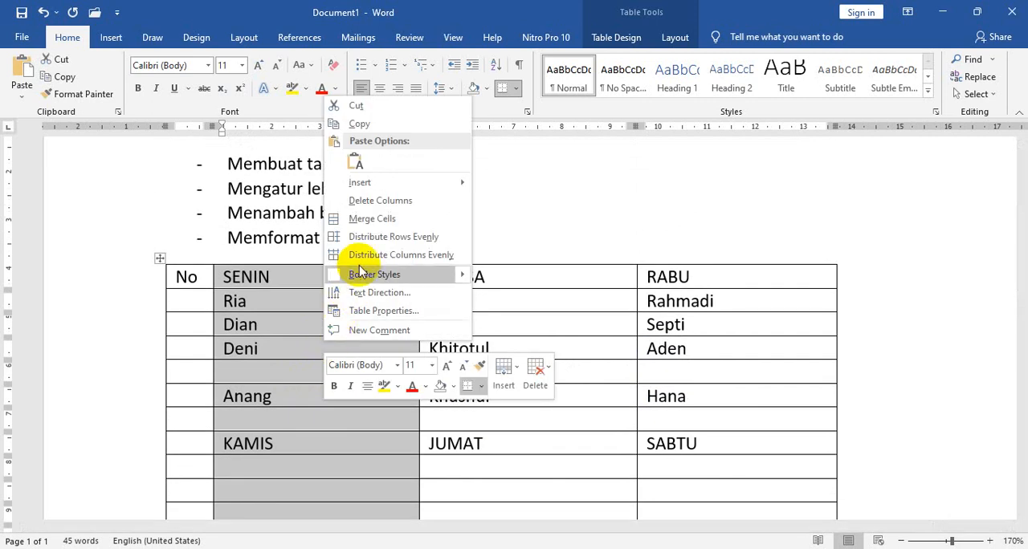
left_click(382, 200)
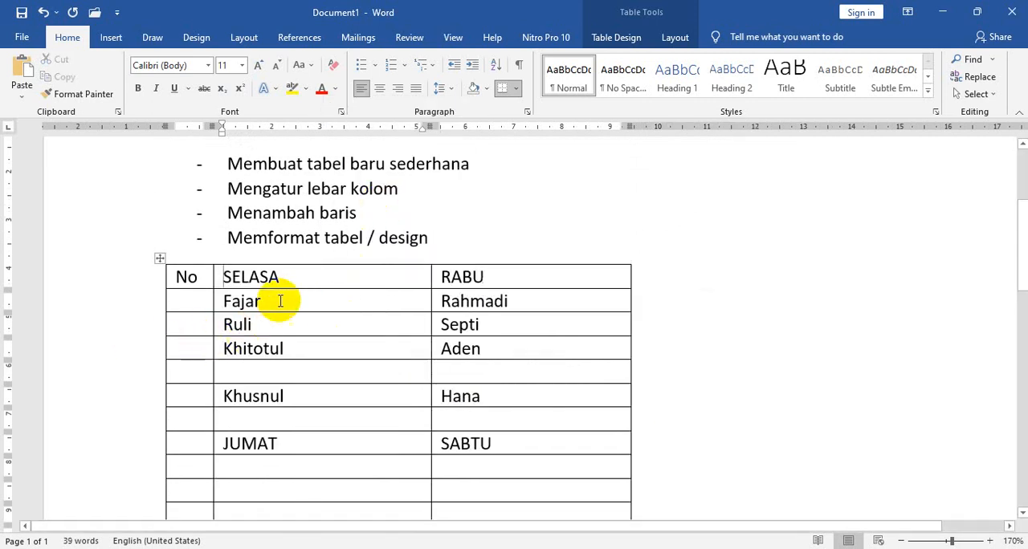
scroll(305, 280, "down", 2)
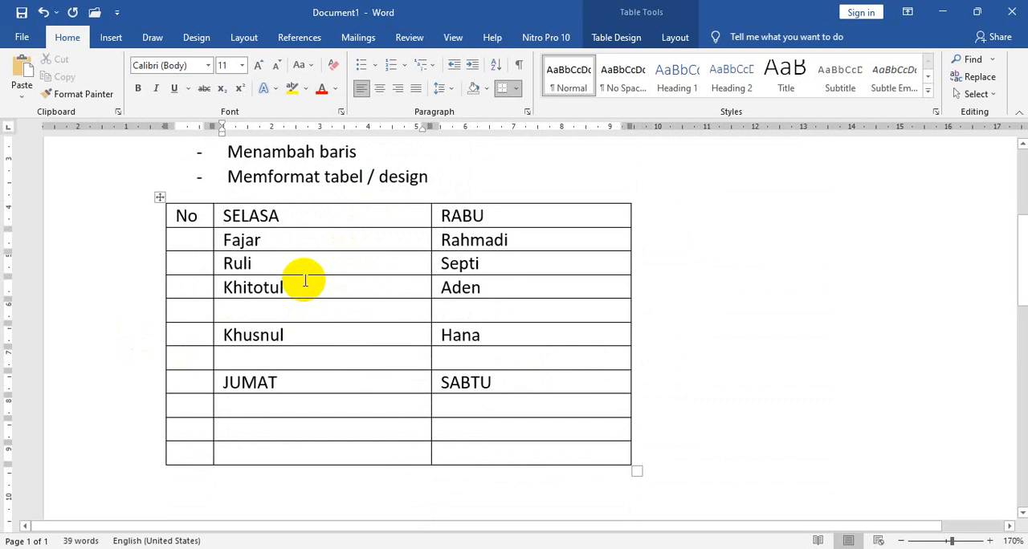
left_click(44, 12)
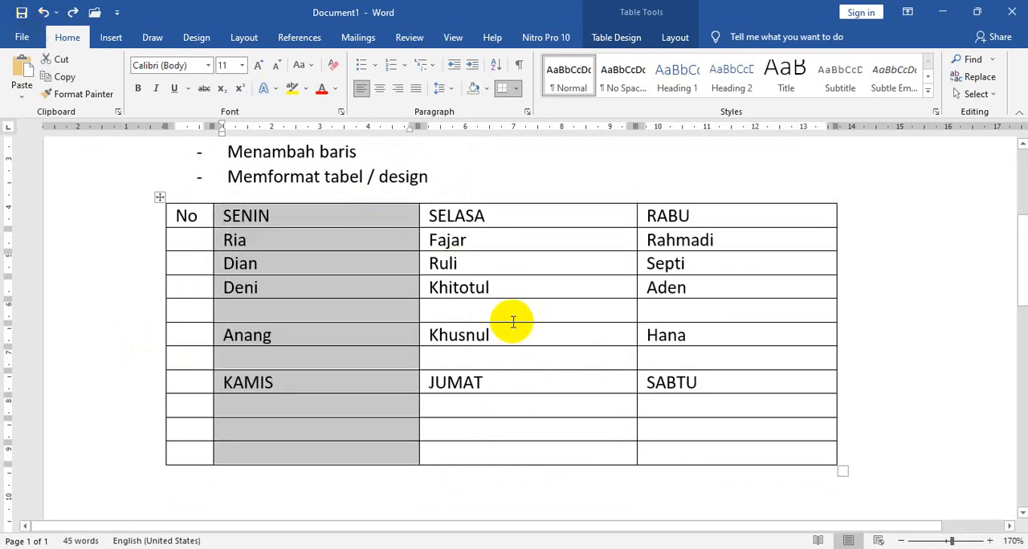
left_click(533, 390)
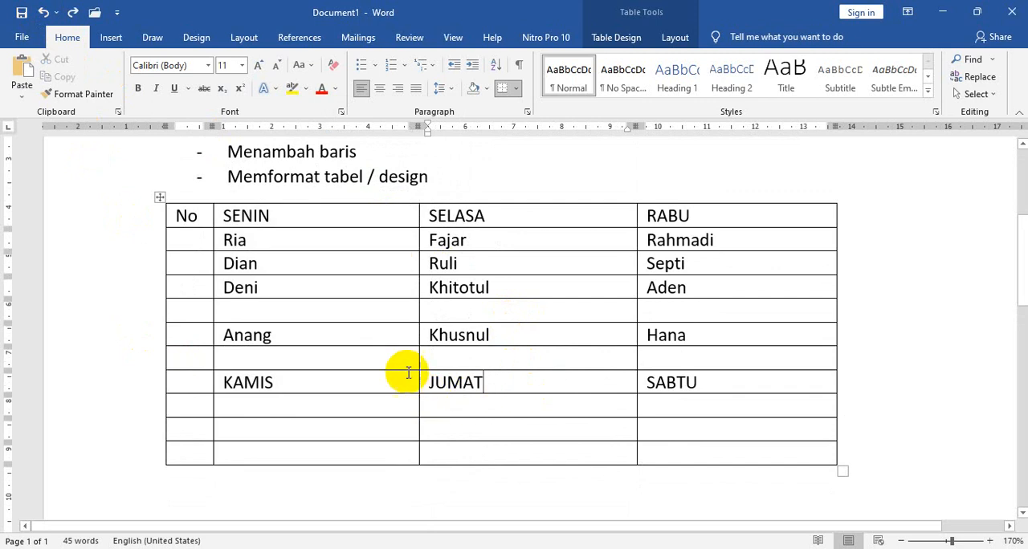
Delete the blank fifth row from the table's upper name block.
left_click(141, 320)
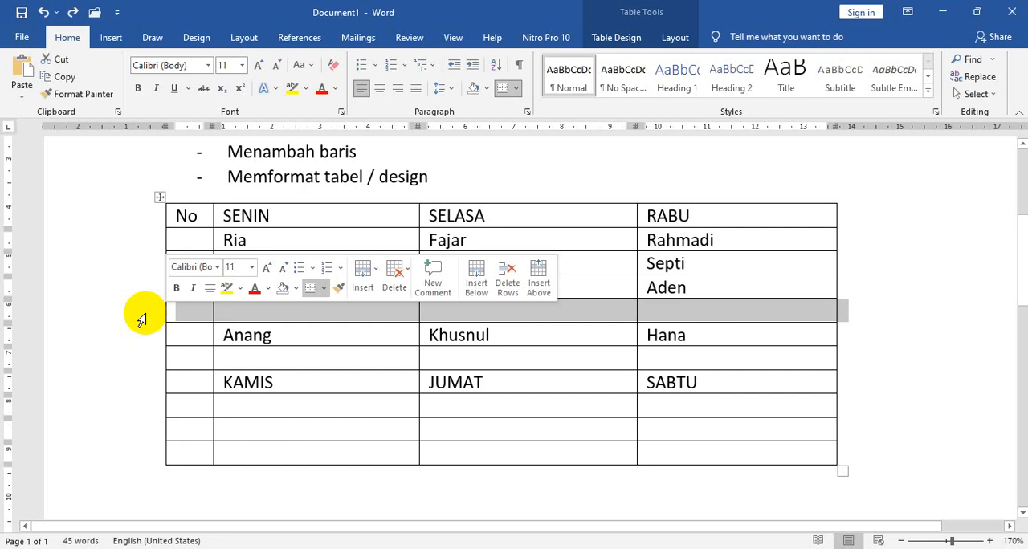
left_click(349, 360)
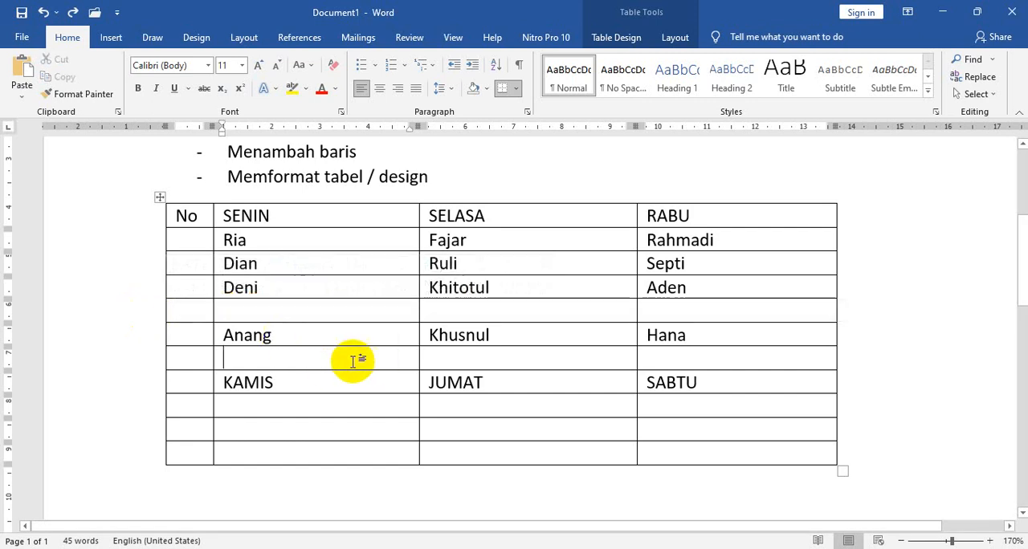
left_click(131, 313)
right_click(129, 310)
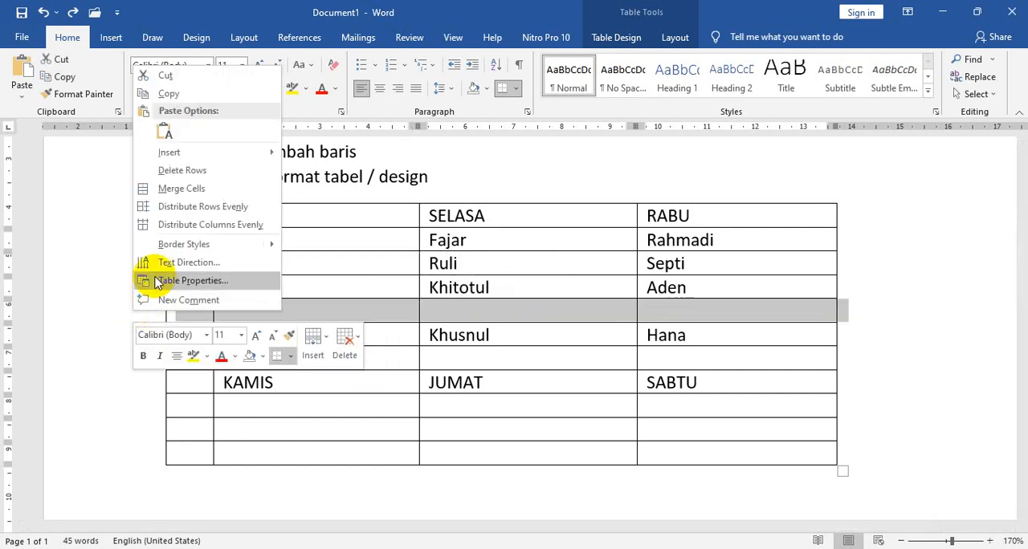
left_click(199, 176)
Add one blank row at the end of the table, below its last row.
scroll(289, 385, "down", 2)
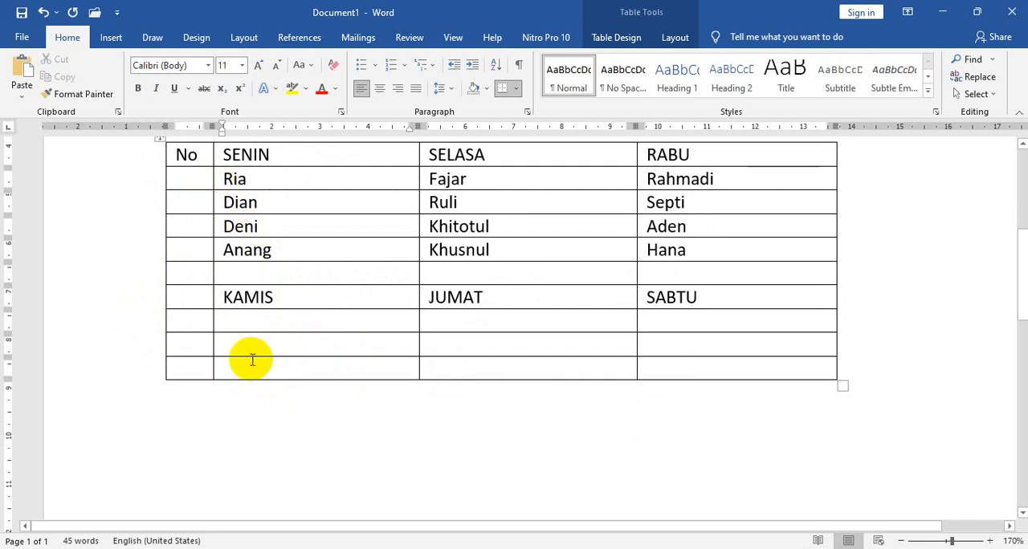
left_click(162, 381)
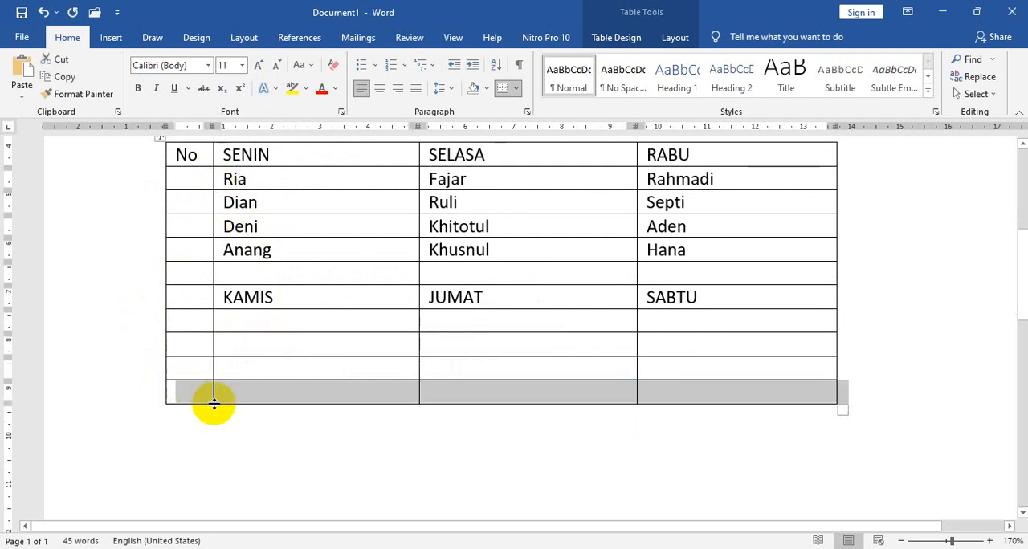
left_click(255, 393)
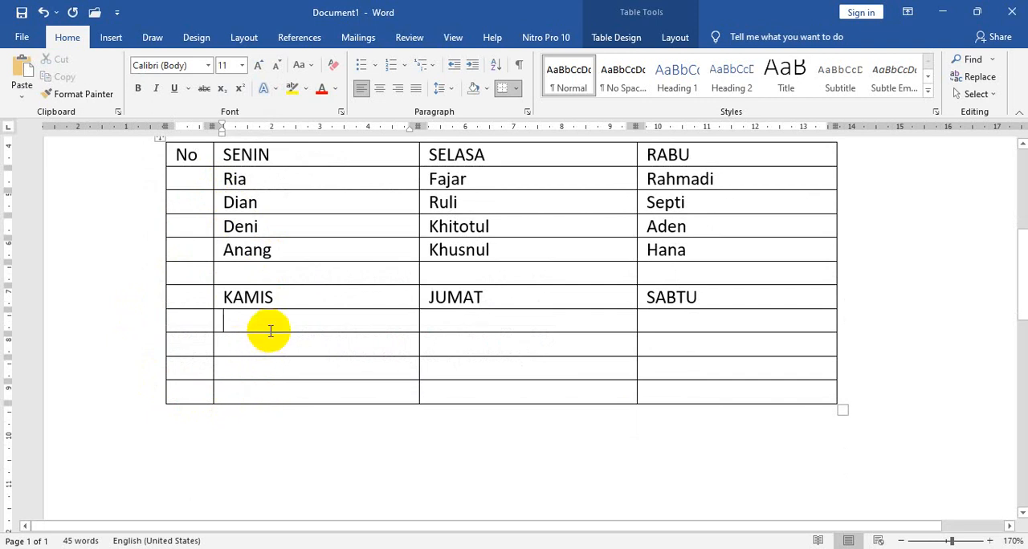
Copy the four rows of names under SENIN, SELASA and RABU into the blank cells under KAMIS, JUMAT and SABTU.
left_click_drag(223, 180, 695, 242)
key("ctrl+c")
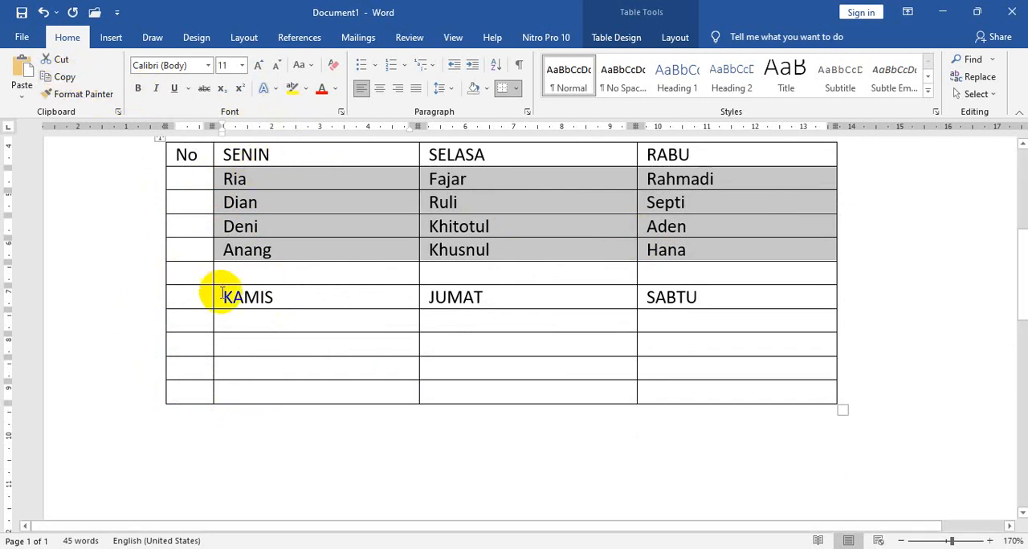
left_click(239, 320)
key("ctrl+v")
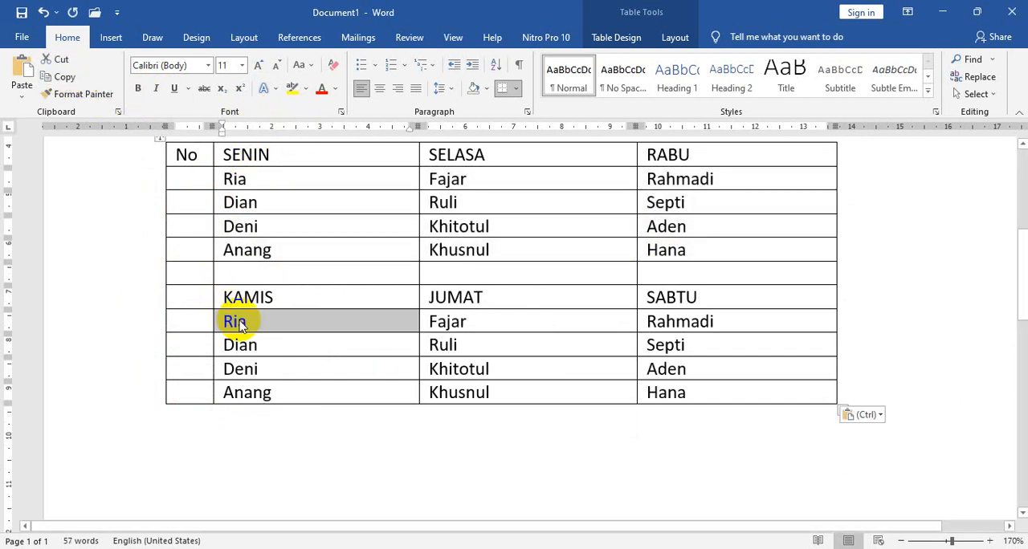
Apply the light-blue grid table style with a solid coloured header row and first column to the whole table, and review it.
scroll(426, 413, "up", 1)
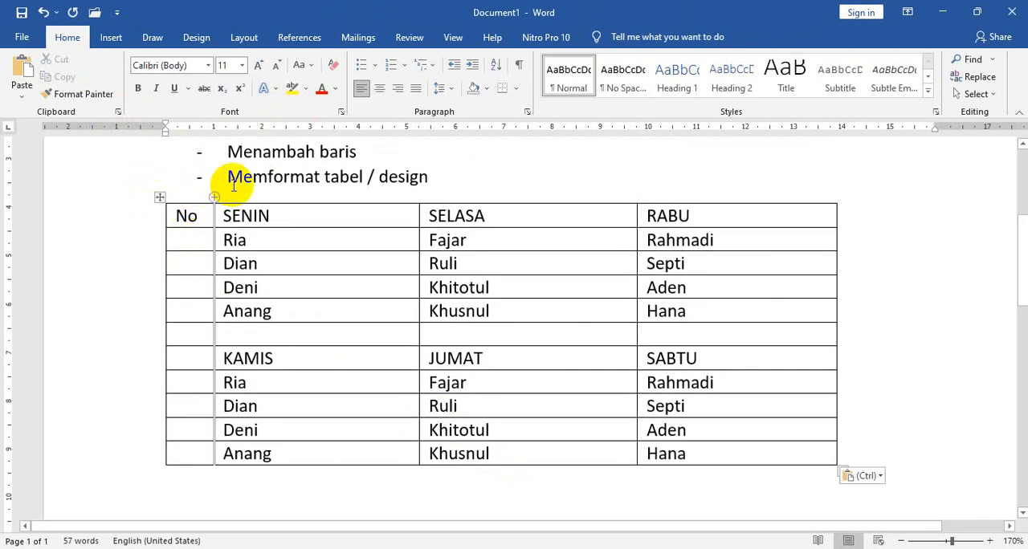
left_click(362, 179)
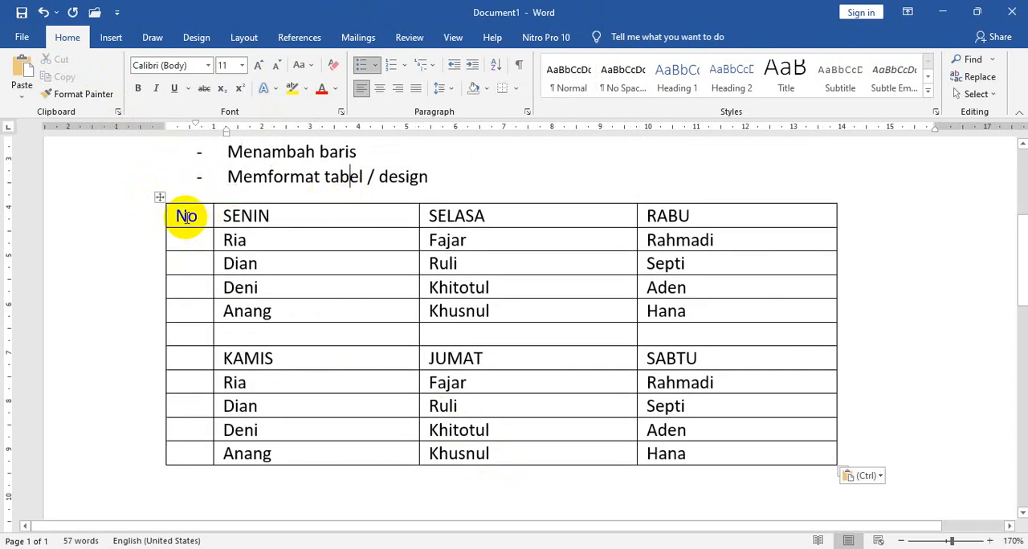
mouse_move(171, 215)
left_mouse_down()
mouse_move(523, 321)
mouse_move(757, 419)
mouse_move(773, 456)
left_mouse_up()
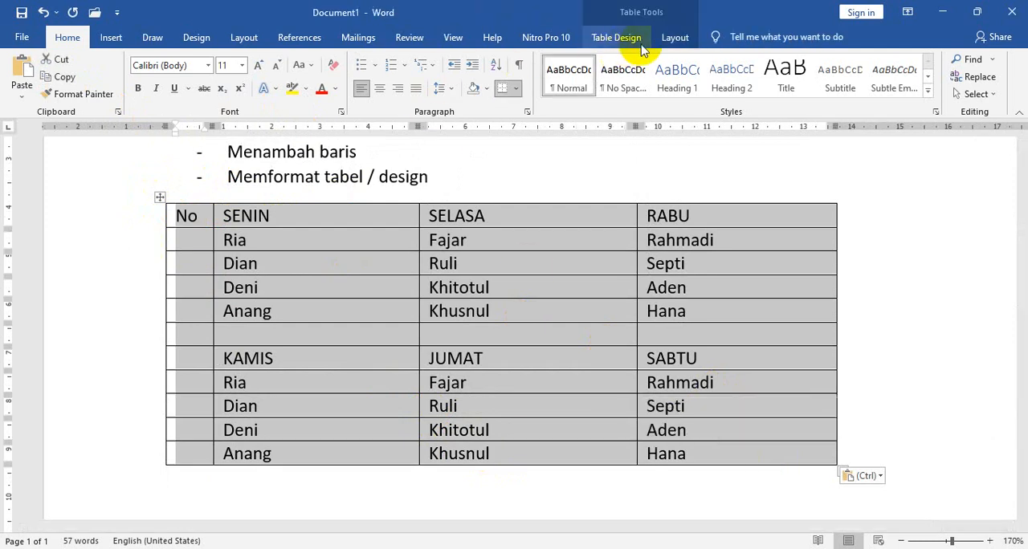
left_click(624, 39)
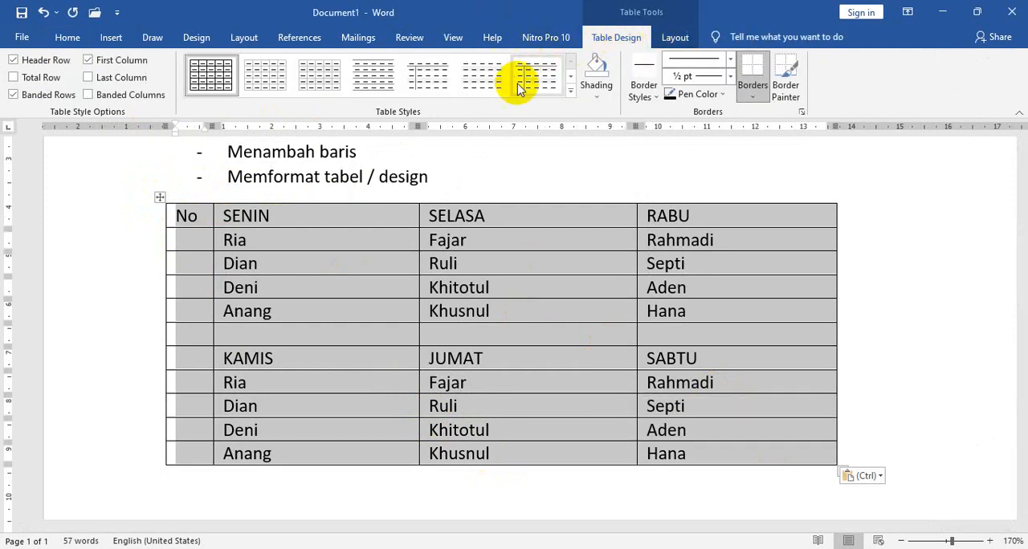
left_click(571, 93)
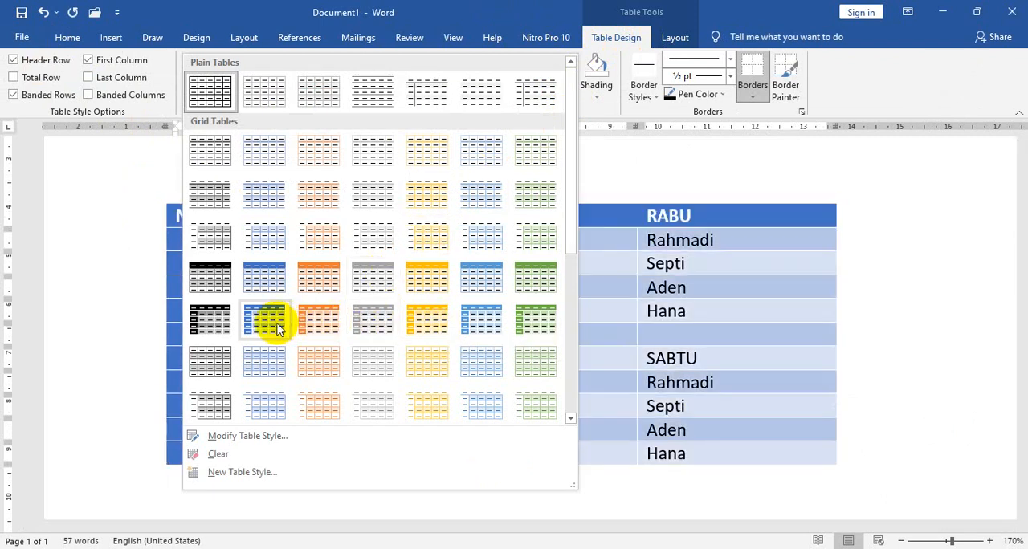
left_click(480, 321)
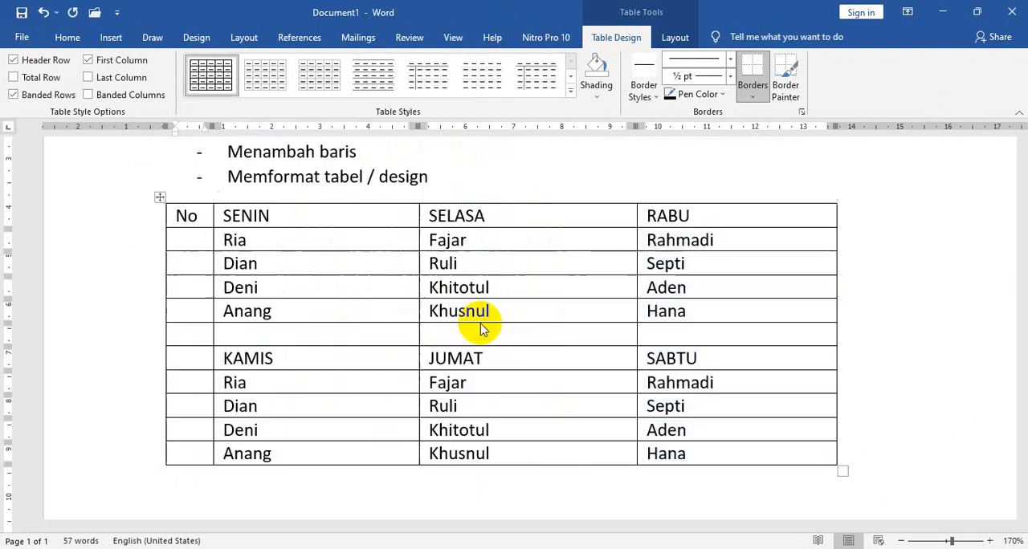
scroll(213, 257, "down", 3)
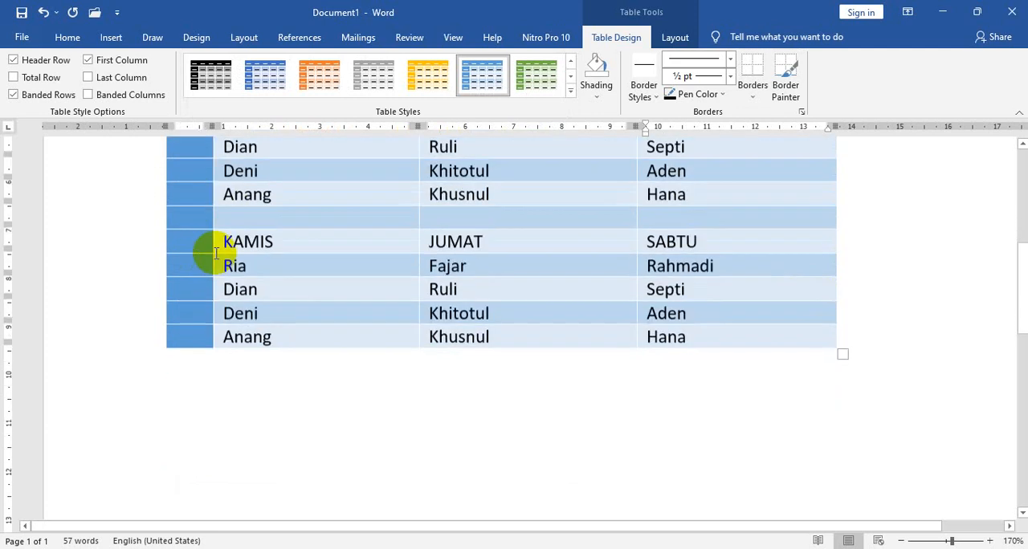
scroll(293, 273, "up", 4)
scroll(340, 300, "up", 1)
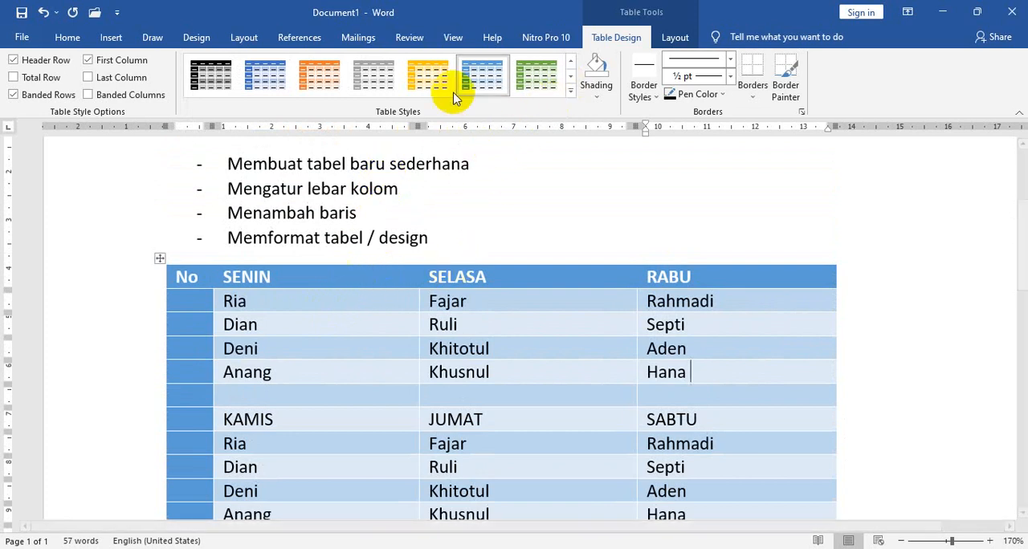
Undo the coloured table style.
left_click(43, 12)
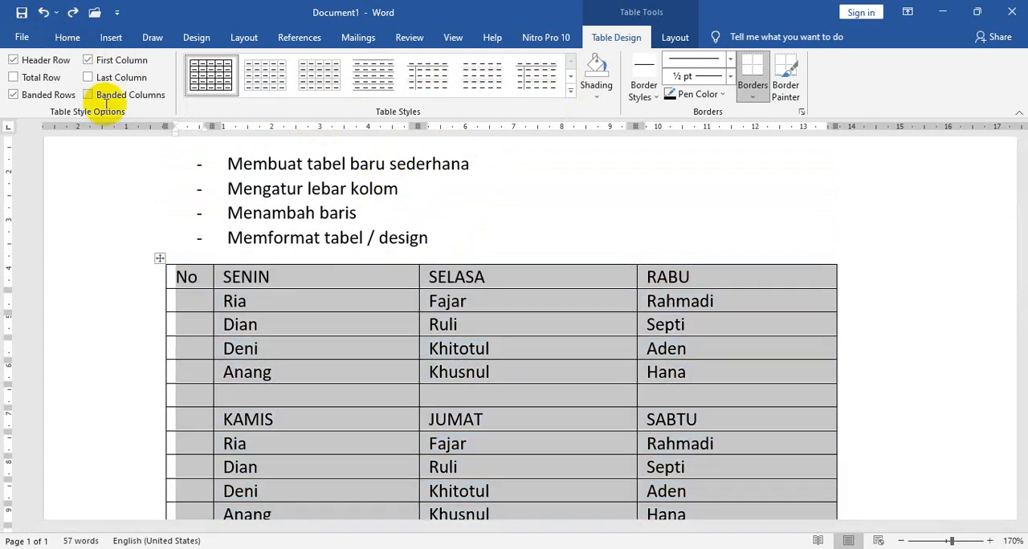
left_click(443, 323)
left_click(369, 317)
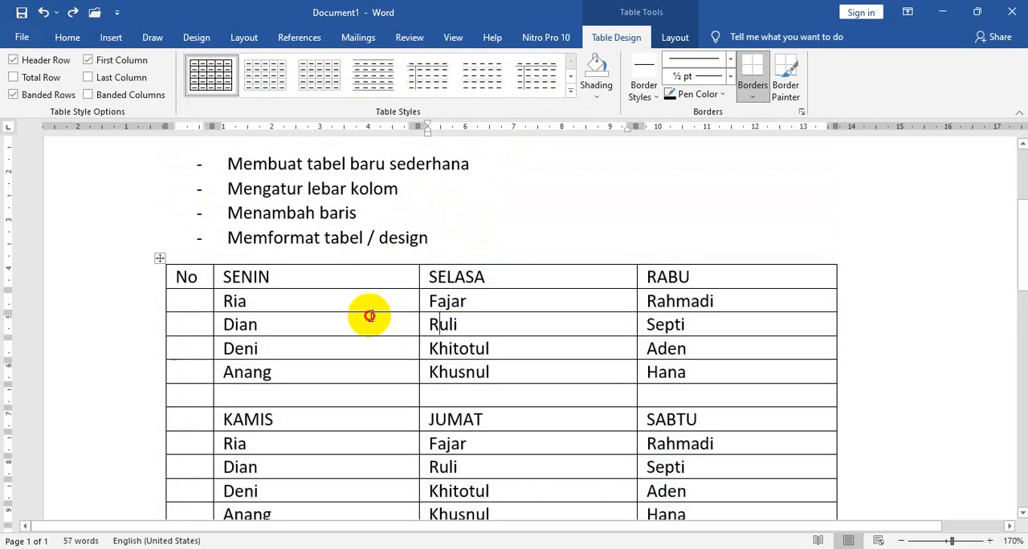
Center the text in the table's first header row and set its font to Brush Script MT.
scroll(332, 279, "down", 1)
scroll(332, 278, "down", 1)
left_click_drag(184, 215, 683, 229)
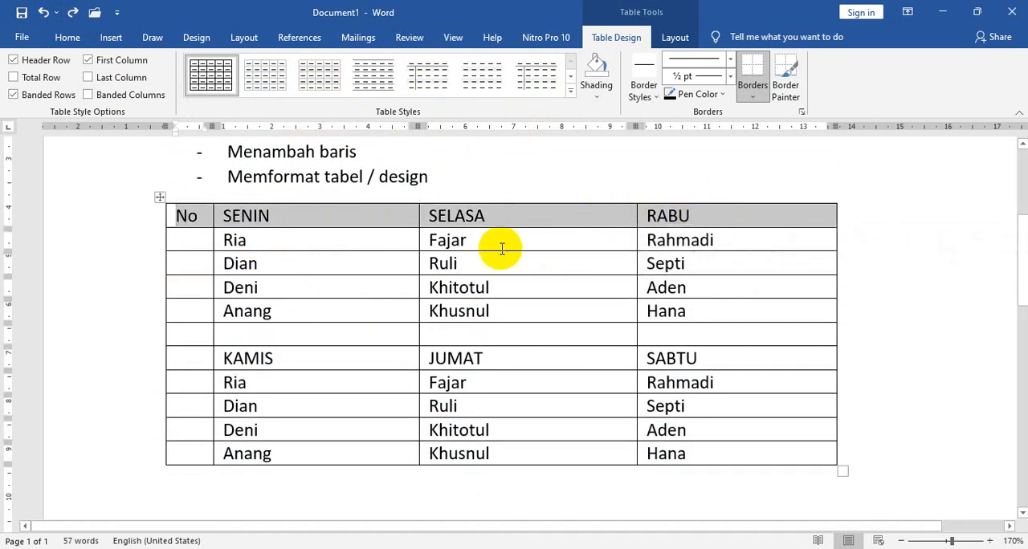
left_click(62, 38)
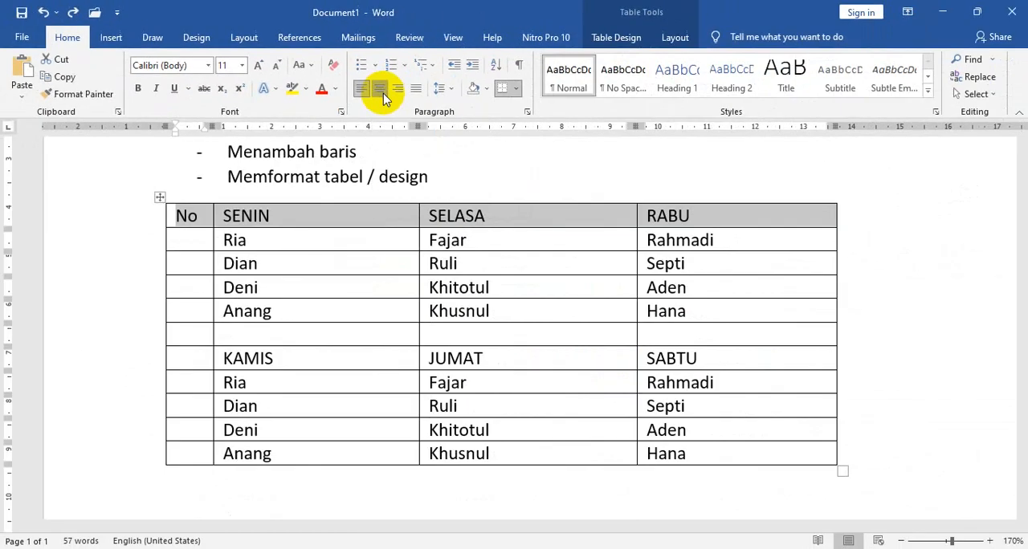
left_click(506, 179)
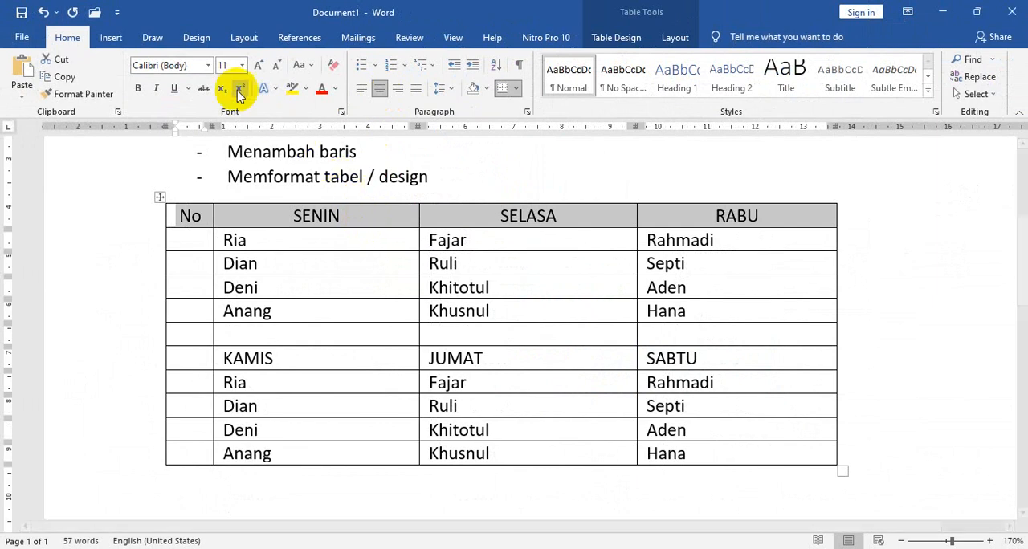
left_click(208, 65)
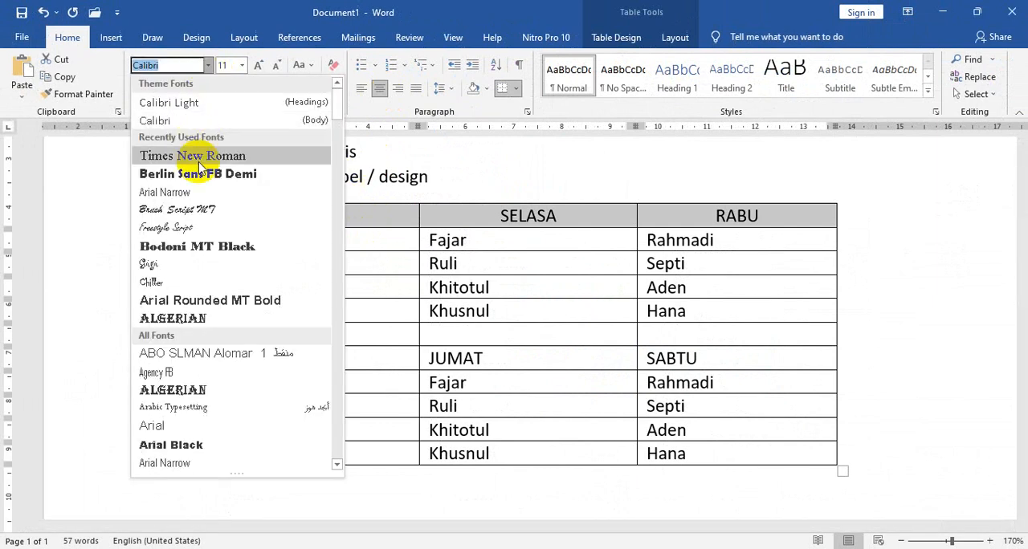
left_click(204, 213)
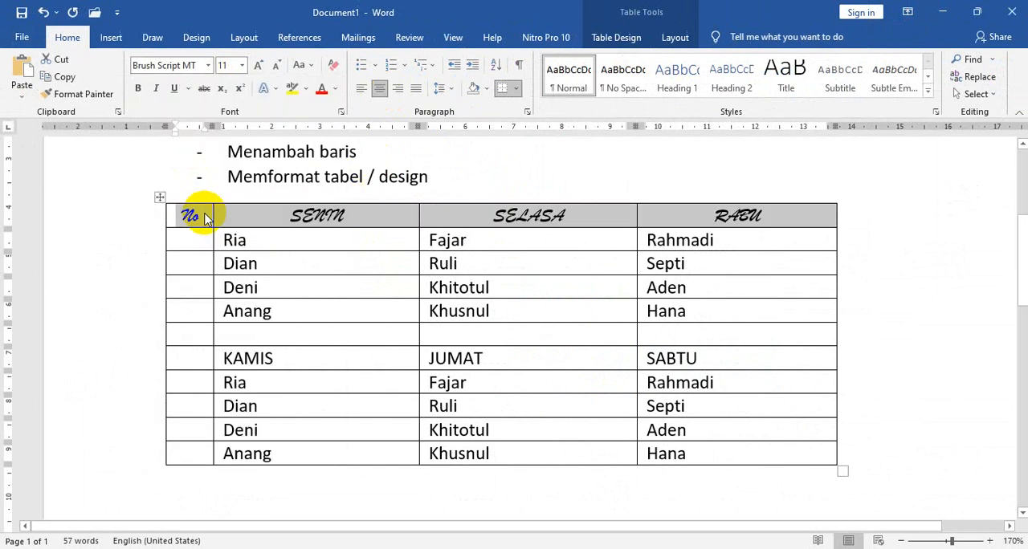
Set the font size of the No, SENIN, SELASA, RABU header row to 16 and shade the row dark gold.
left_click(242, 66)
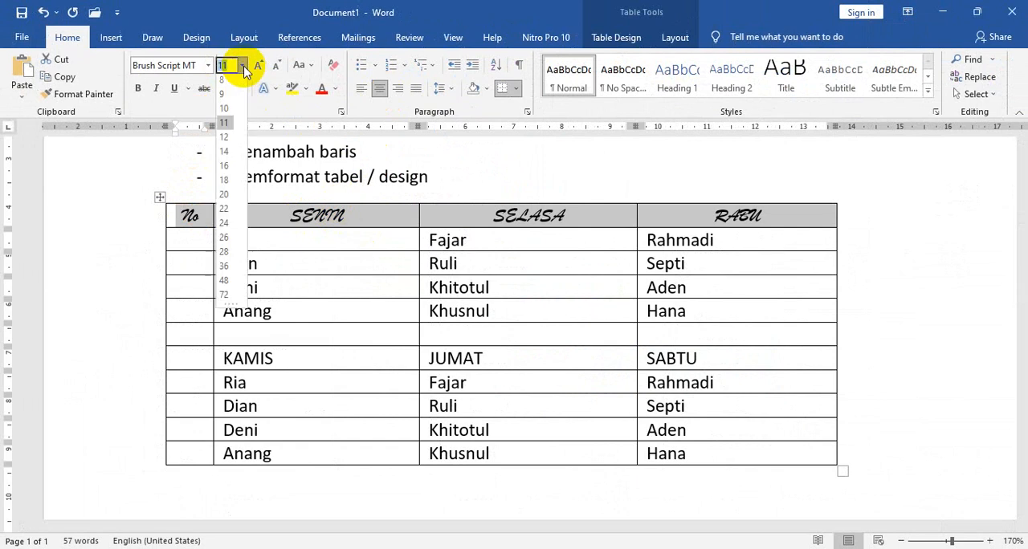
left_click(225, 167)
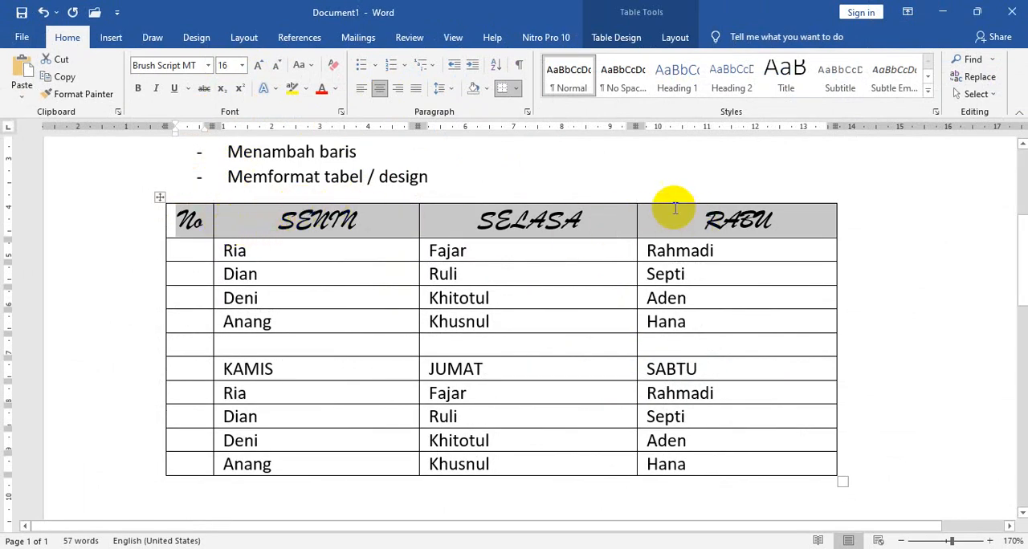
left_click(674, 40)
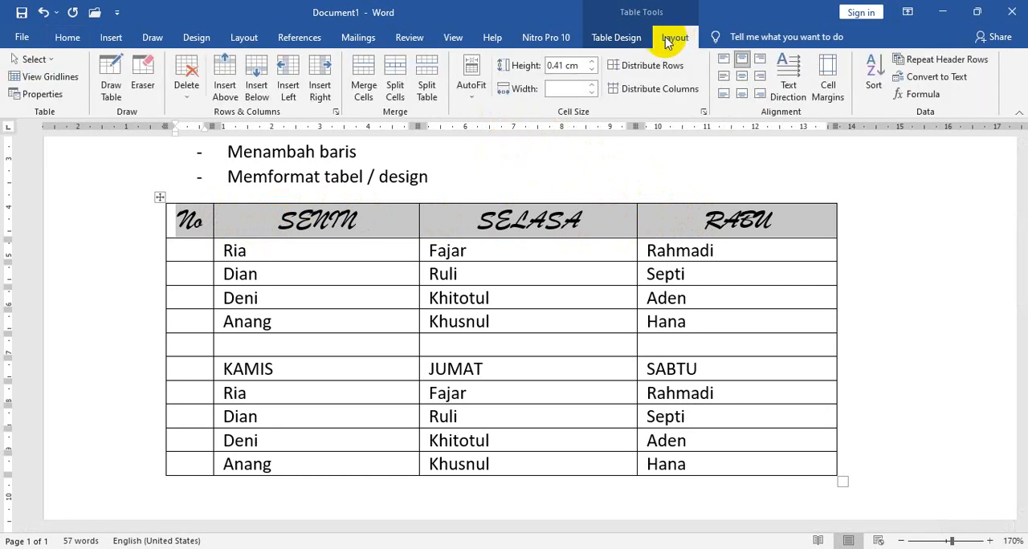
left_click(629, 40)
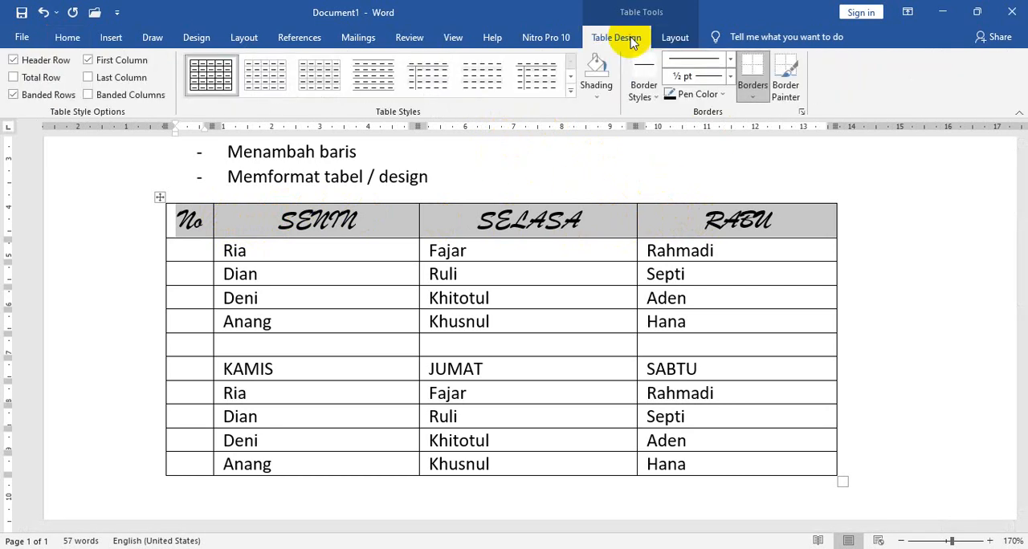
left_click(673, 39)
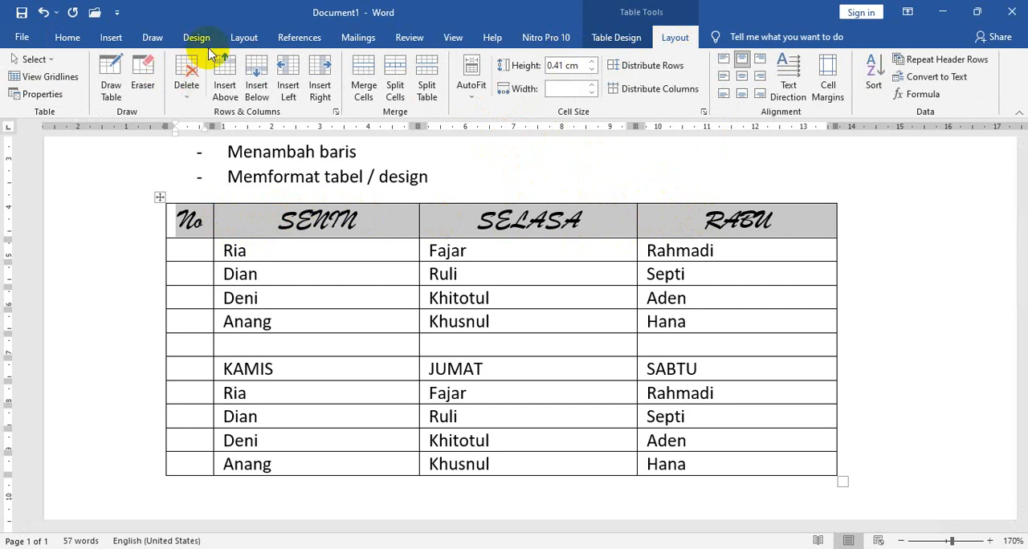
left_click(66, 38)
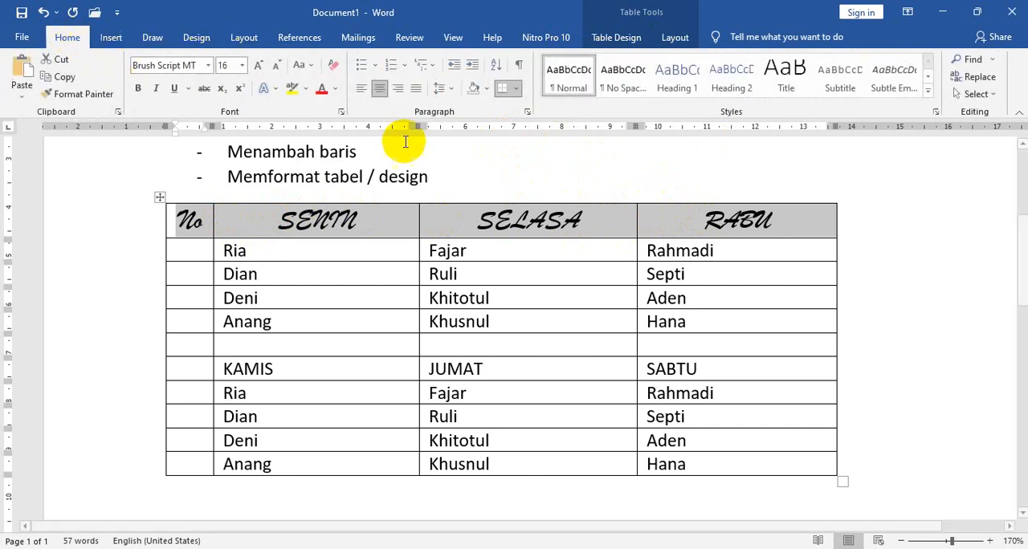
left_click(674, 38)
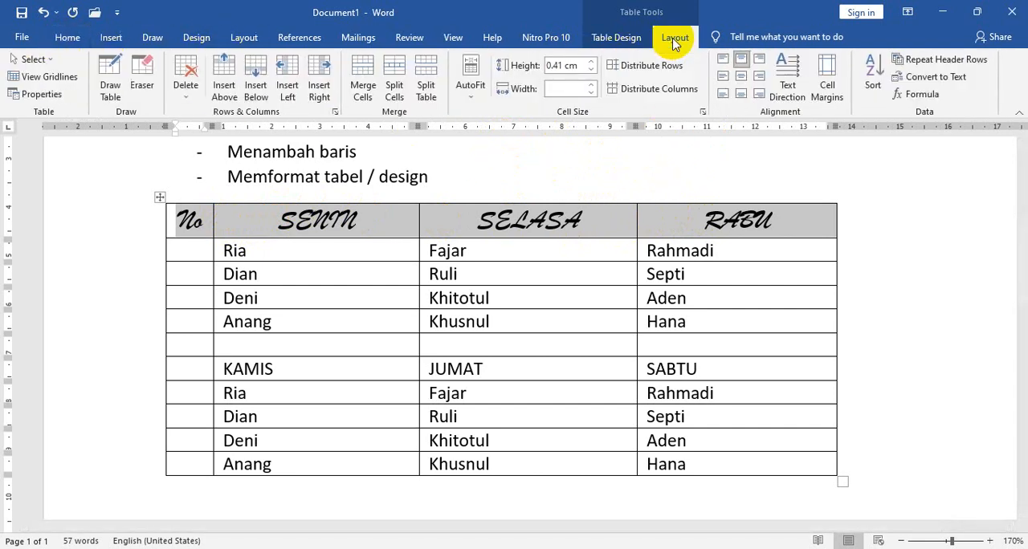
left_click(620, 38)
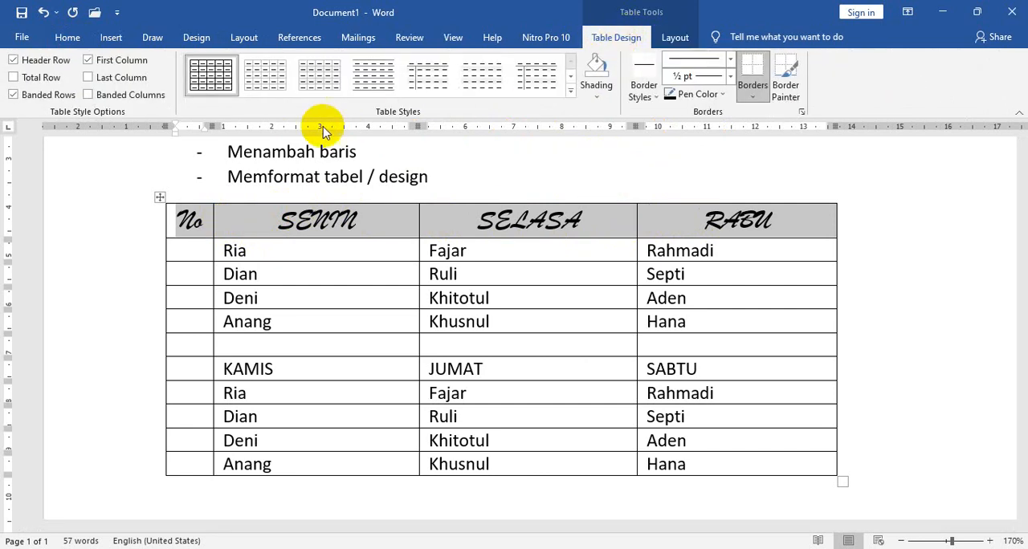
left_click(600, 95)
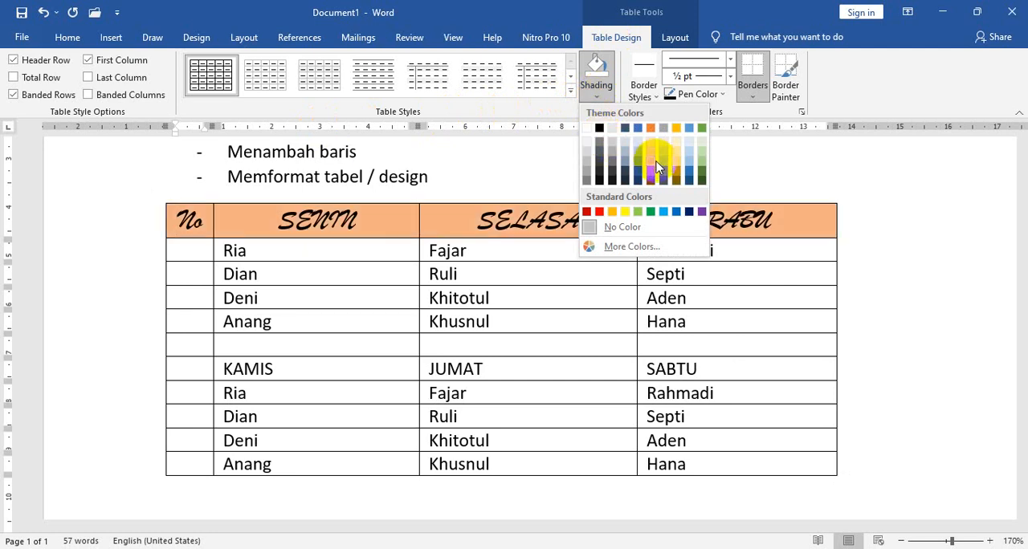
left_click(674, 178)
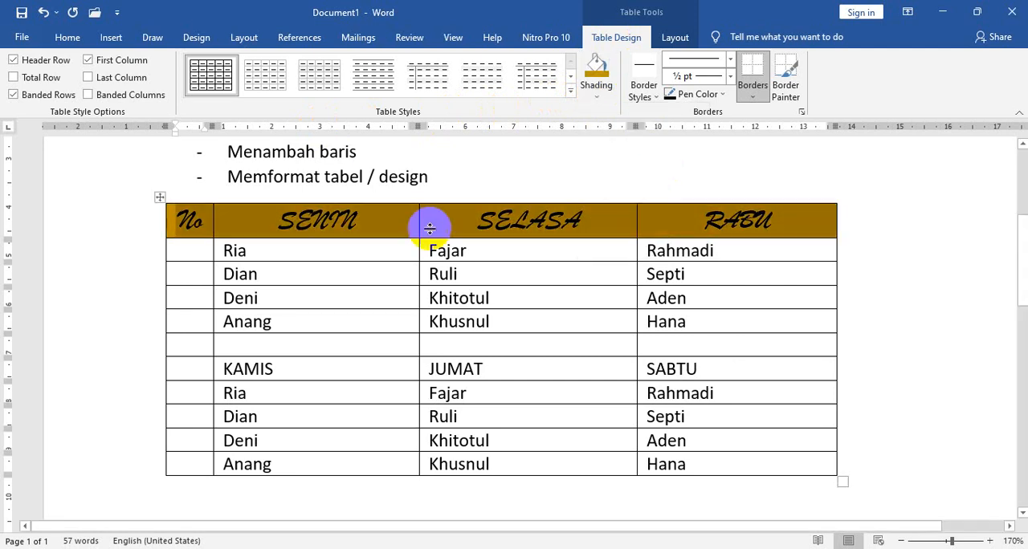
left_click(220, 254)
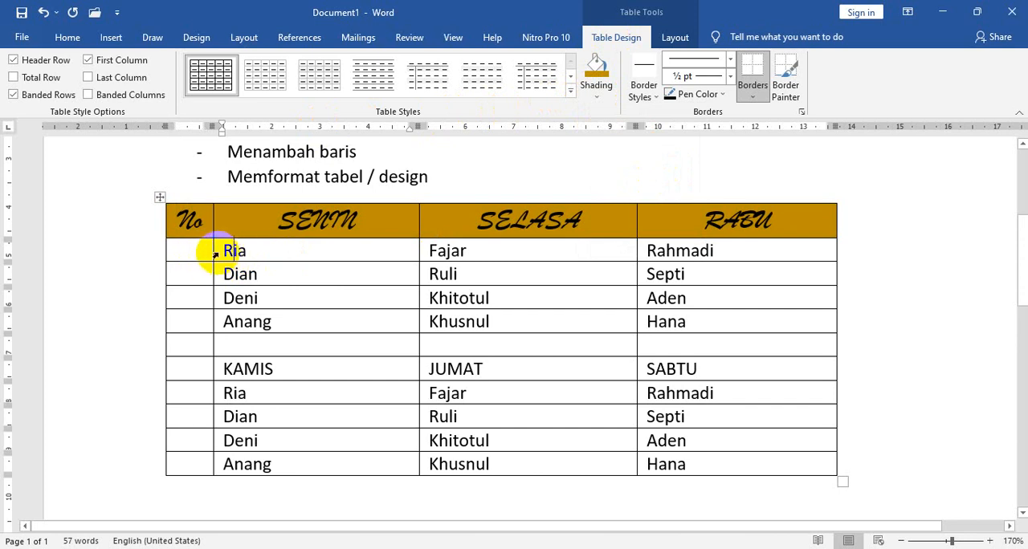
Set the KAMIS, JUMAT, SABTU row's font to Brush Script MT at size 16.
left_click(146, 371)
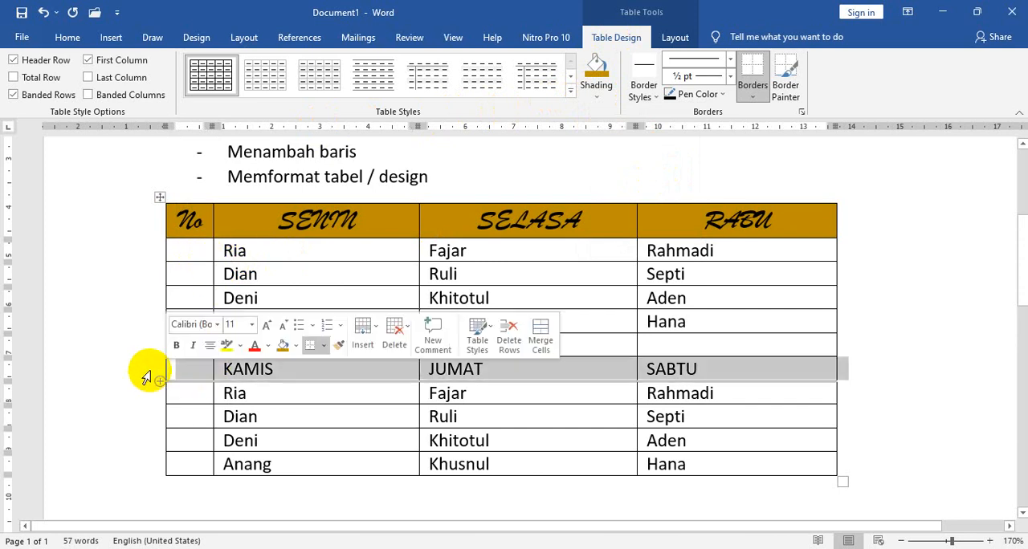
left_click(66, 37)
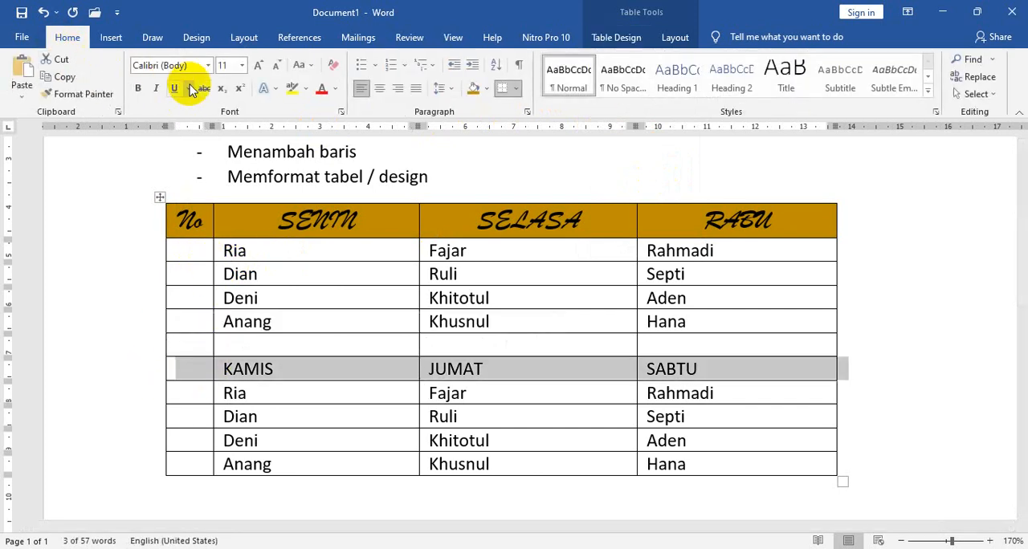
left_click(208, 65)
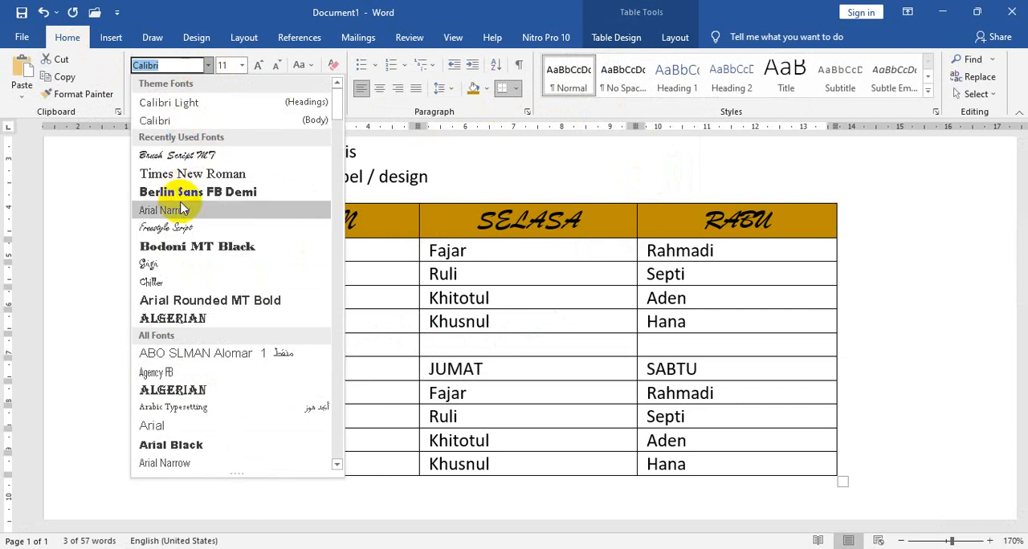
left_click(192, 156)
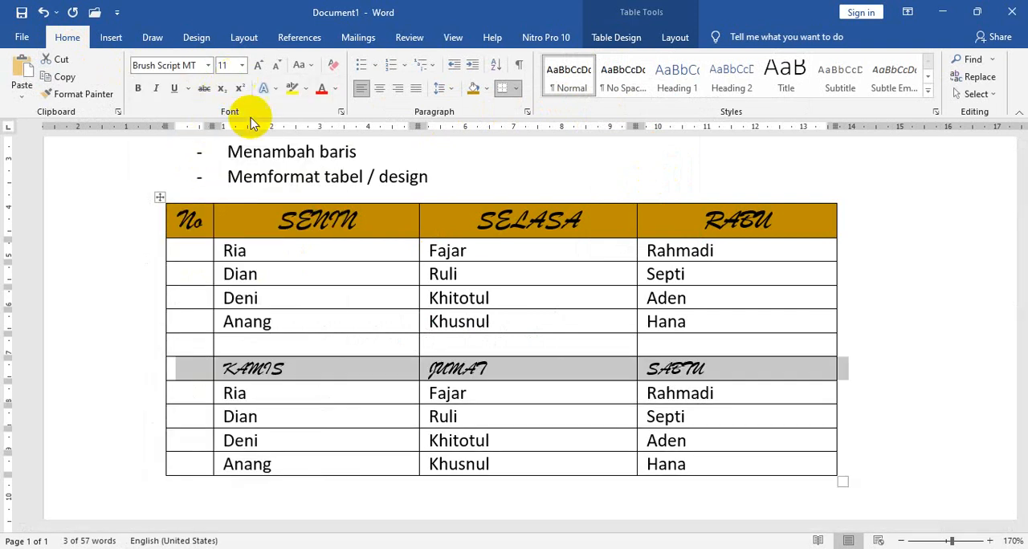
left_click(288, 228)
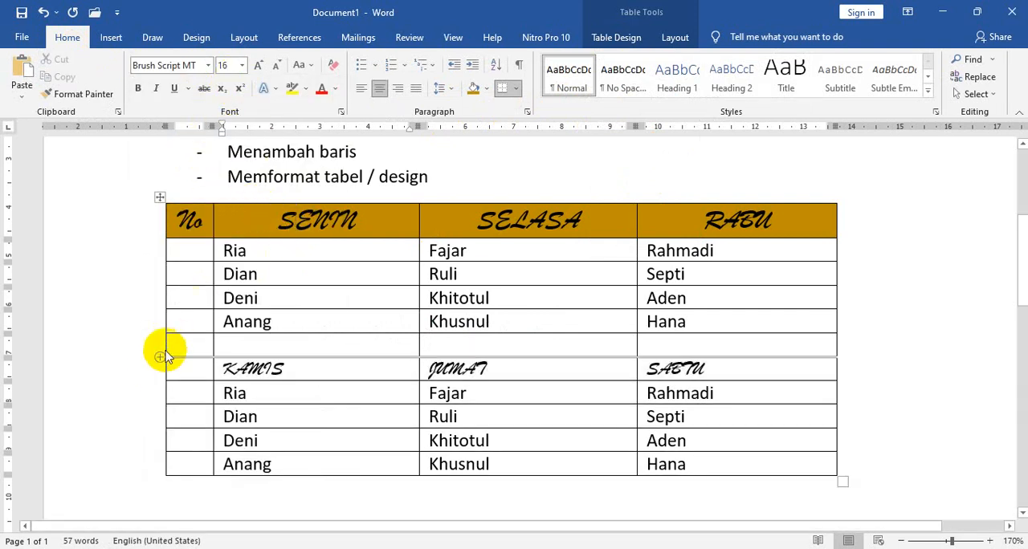
left_click(151, 370)
left_click(242, 67)
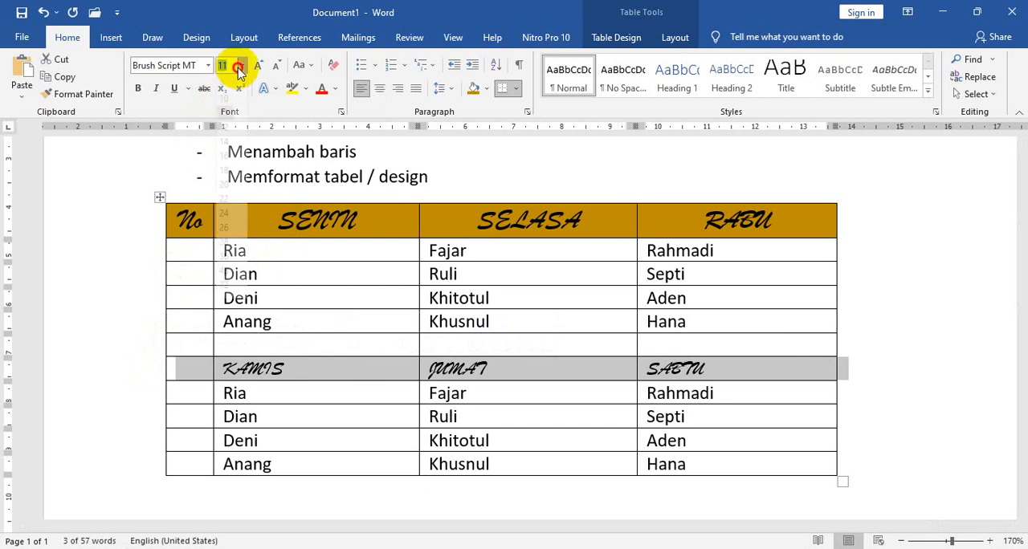
left_click(226, 170)
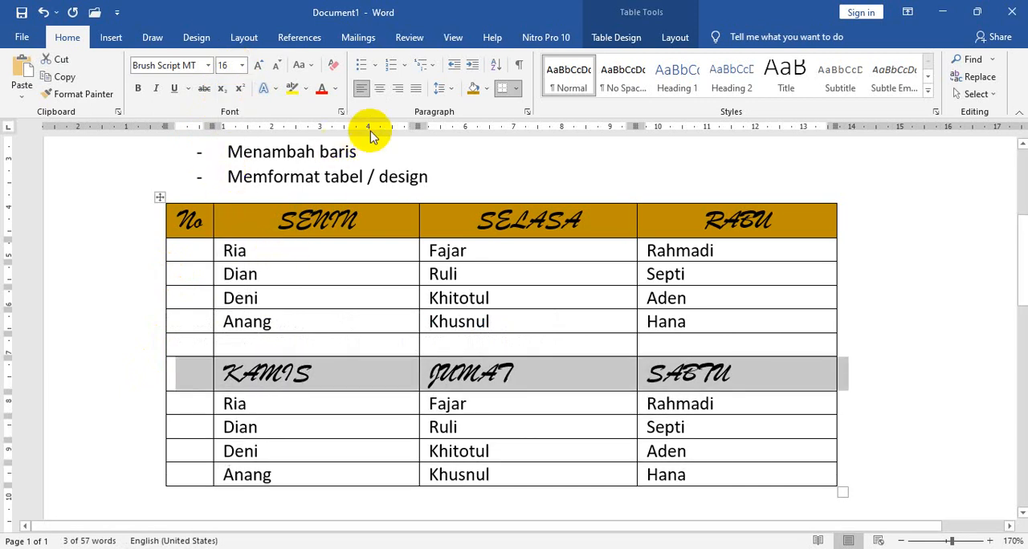
Shade the whole KAMIS, JUMAT, SABTU row with the standard green colour.
left_click(612, 37)
left_click(601, 87)
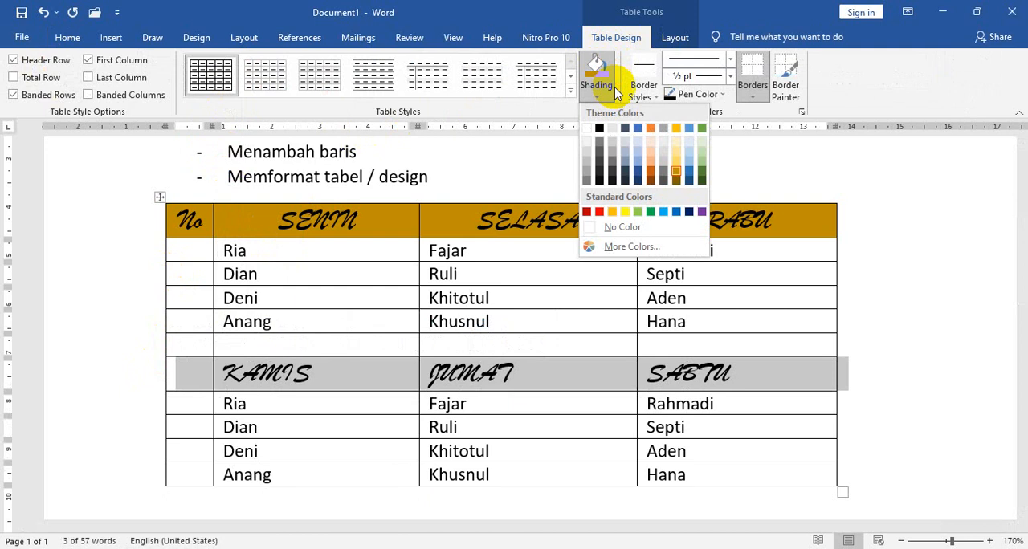
left_click(651, 212)
left_click(250, 256)
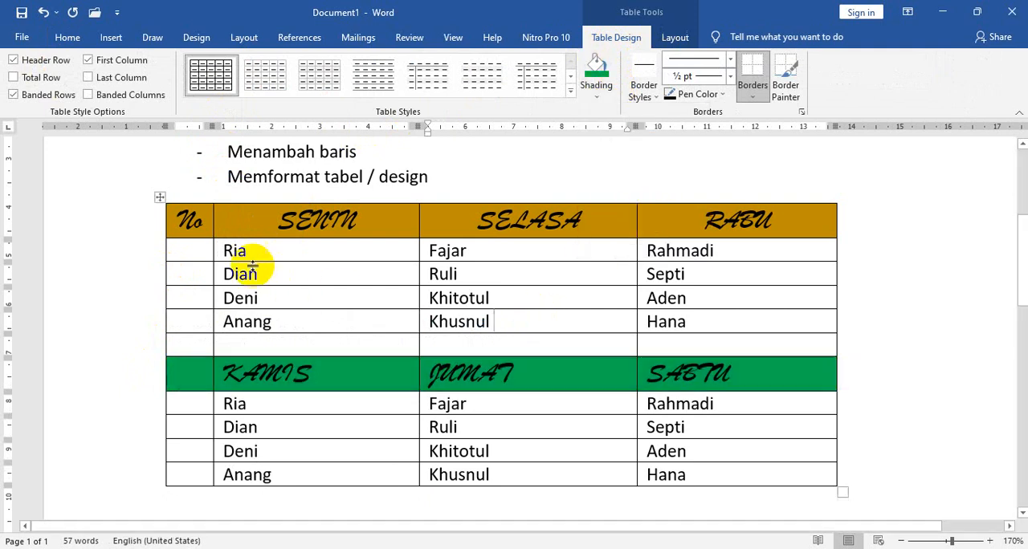
scroll(466, 284, "down", 2)
scroll(498, 300, "up", 3)
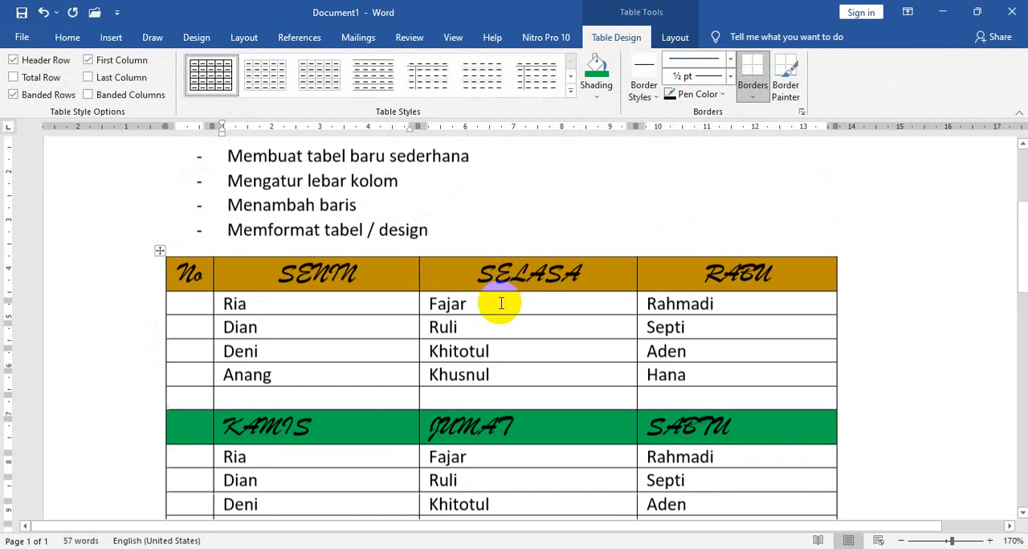
scroll(385, 305, "down", 1)
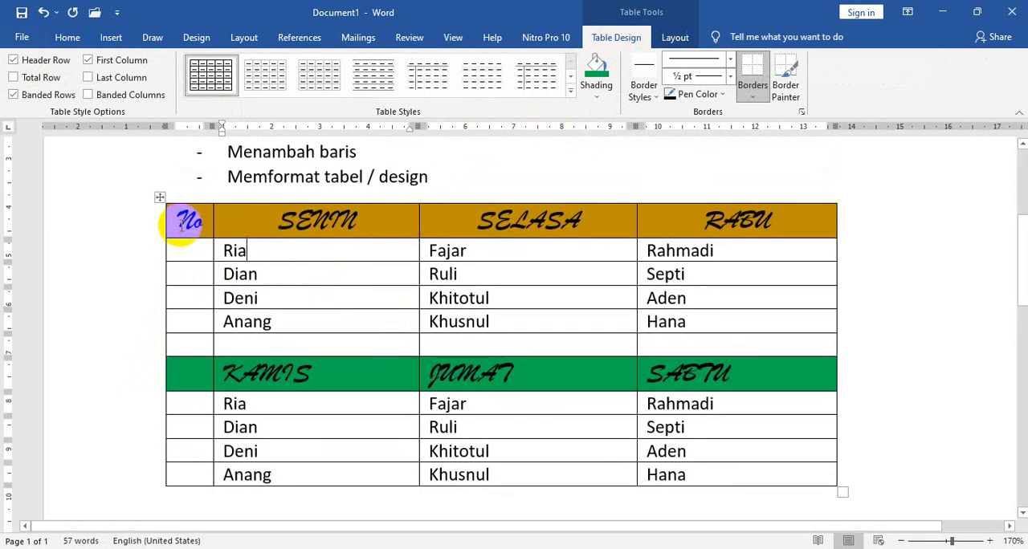
Try the grid table style with a black header row and grey banded rows on the whole table, and undo it.
left_click_drag(187, 221, 734, 465)
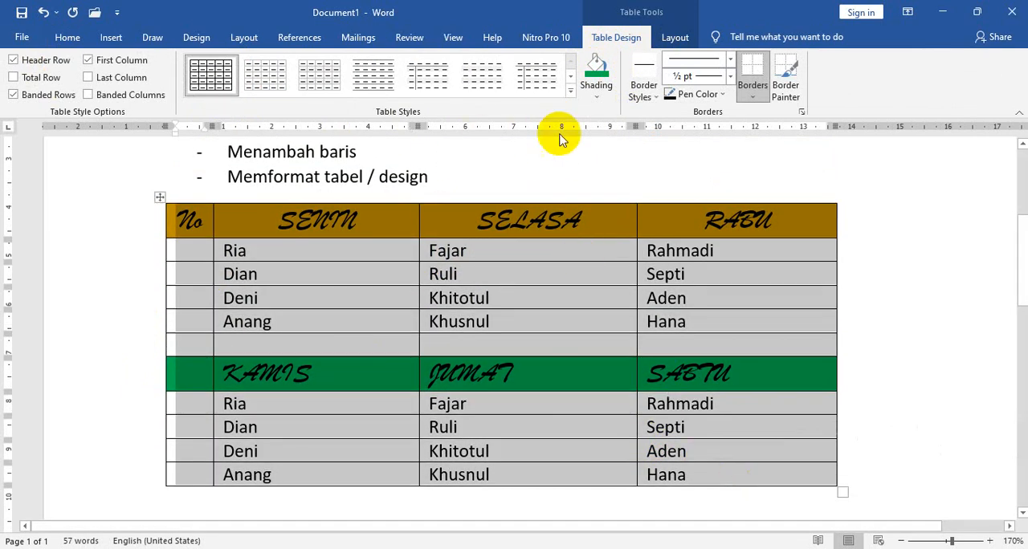
left_click(570, 90)
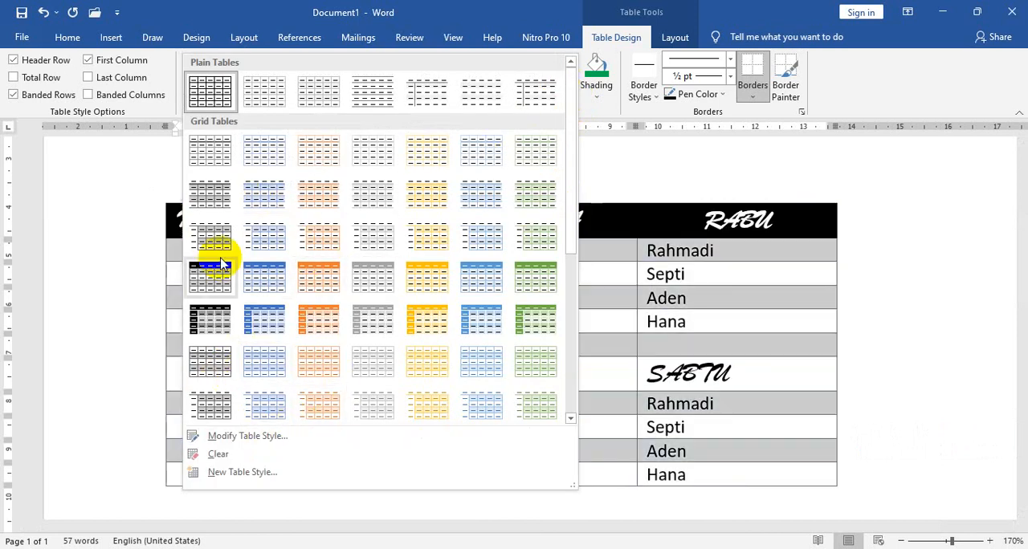
left_click(212, 281)
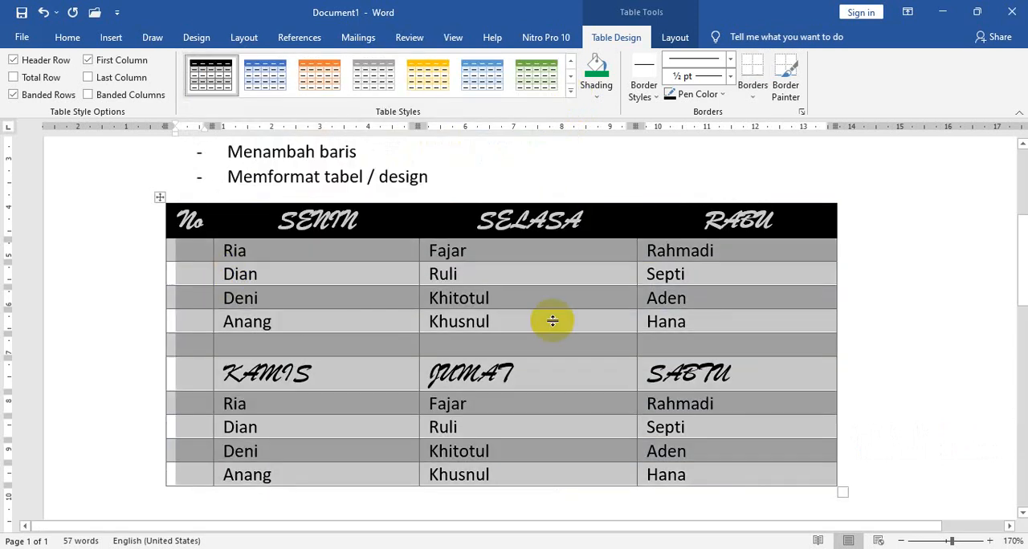
left_click(763, 329)
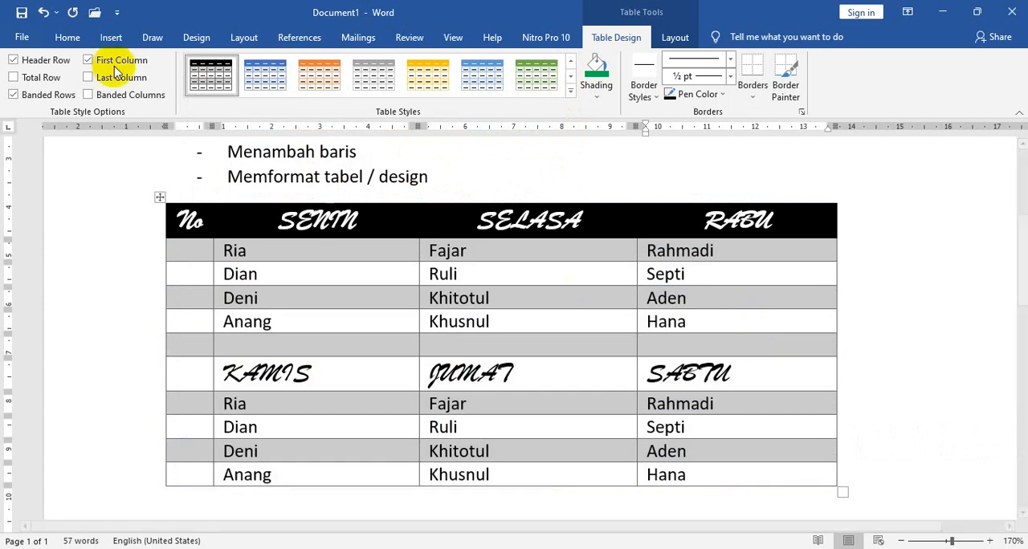
left_click(44, 14)
left_click(207, 222)
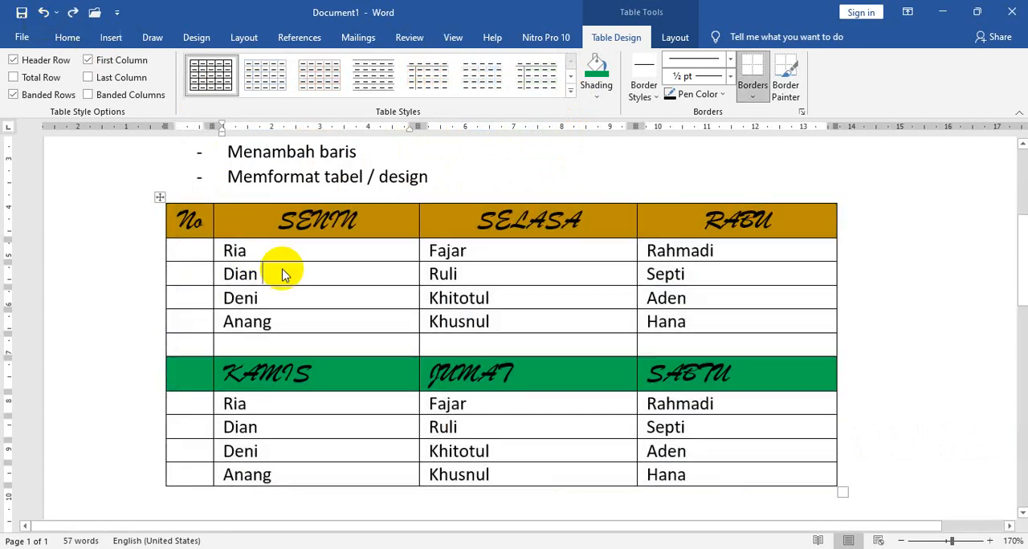
Set the font of the four rows of names under SENIN, SELASA and RABU to Bauhaus 93.
left_click_drag(241, 248, 713, 329)
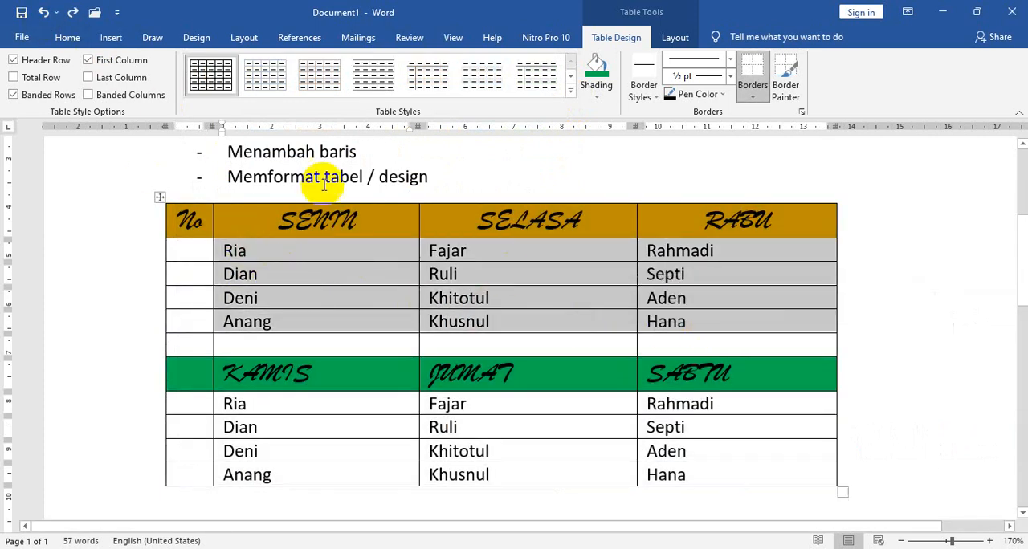
left_click(68, 38)
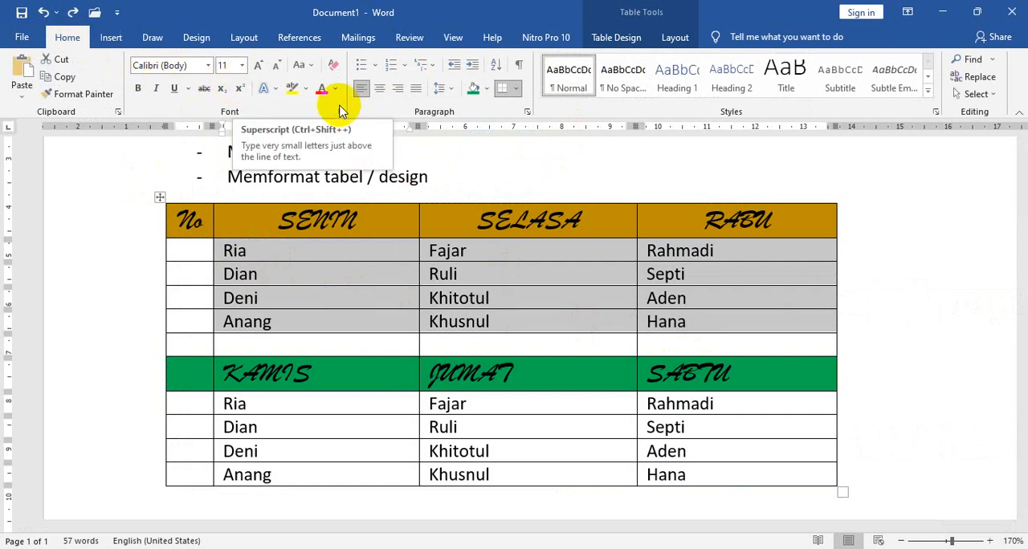
left_click(207, 67)
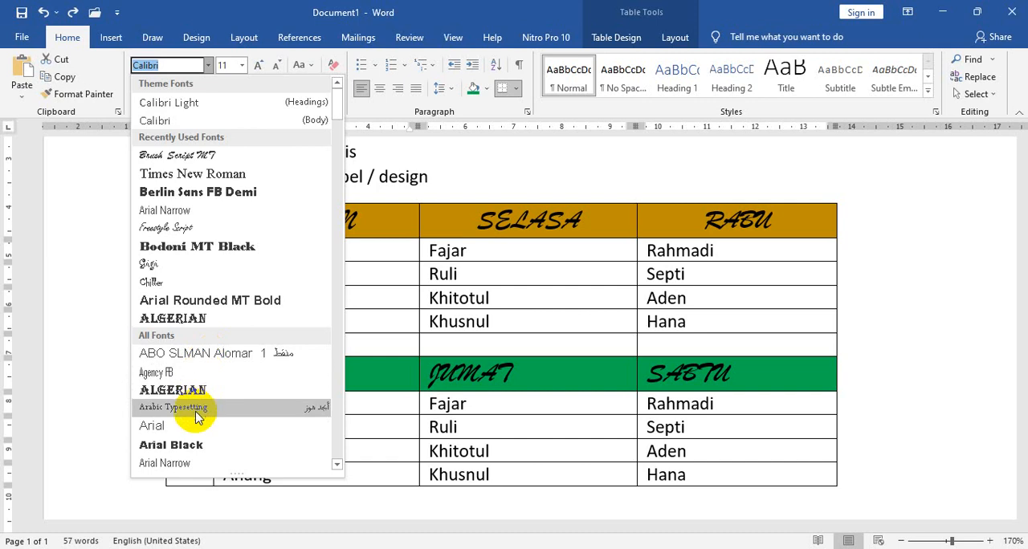
scroll(184, 405, "down", 2)
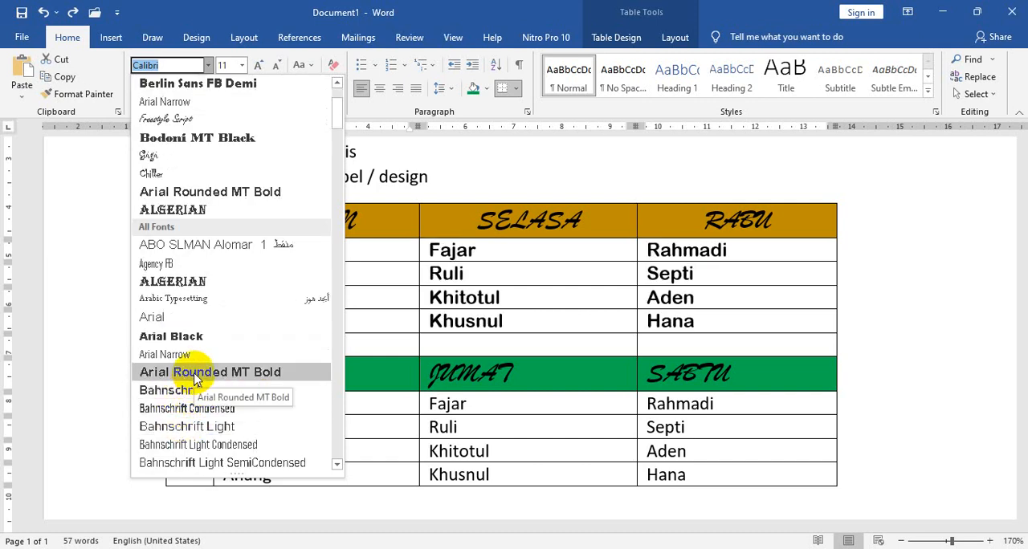
scroll(195, 380, "down", 4)
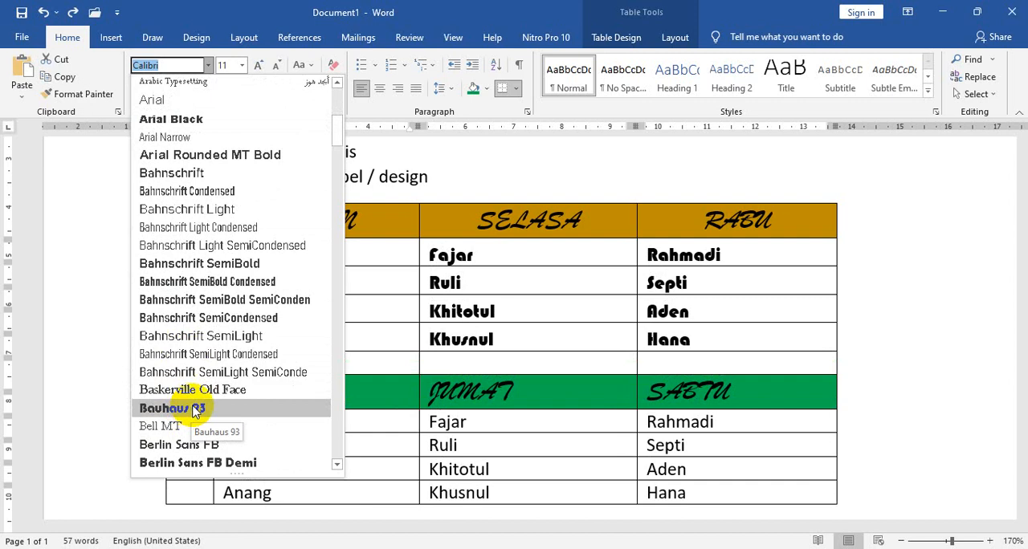
left_click(195, 409)
left_click(517, 328)
Shade the four rows of names under SENIN, SELASA and RABU with a light gold theme colour.
scroll(505, 321, "down", 4)
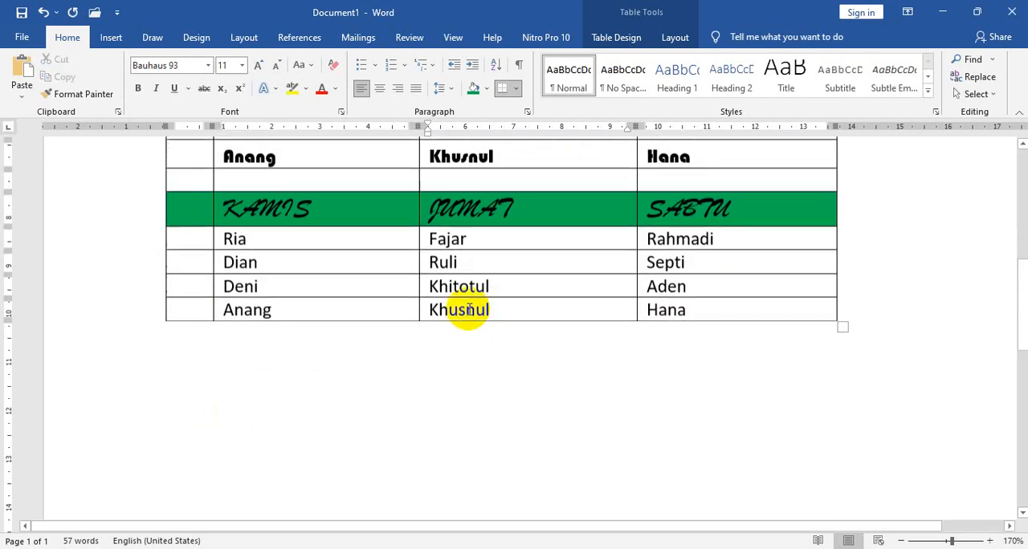
scroll(468, 310, "up", 3)
left_click_drag(207, 199, 738, 284)
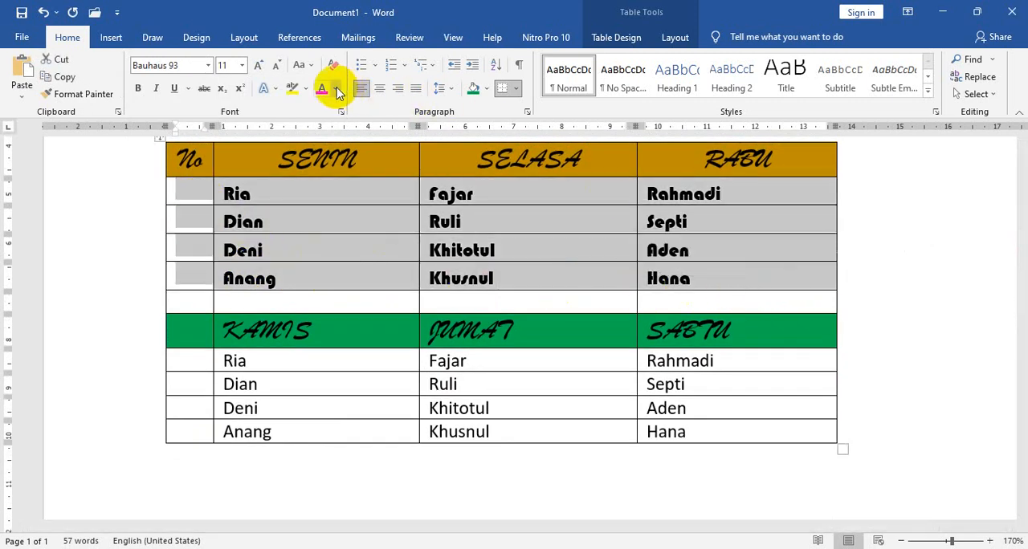
left_click(614, 39)
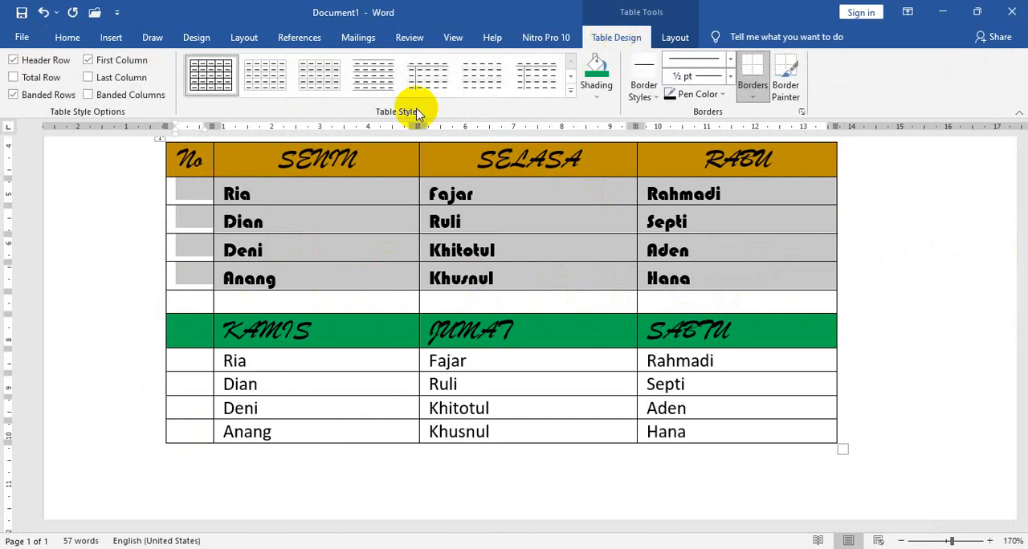
left_click(67, 39)
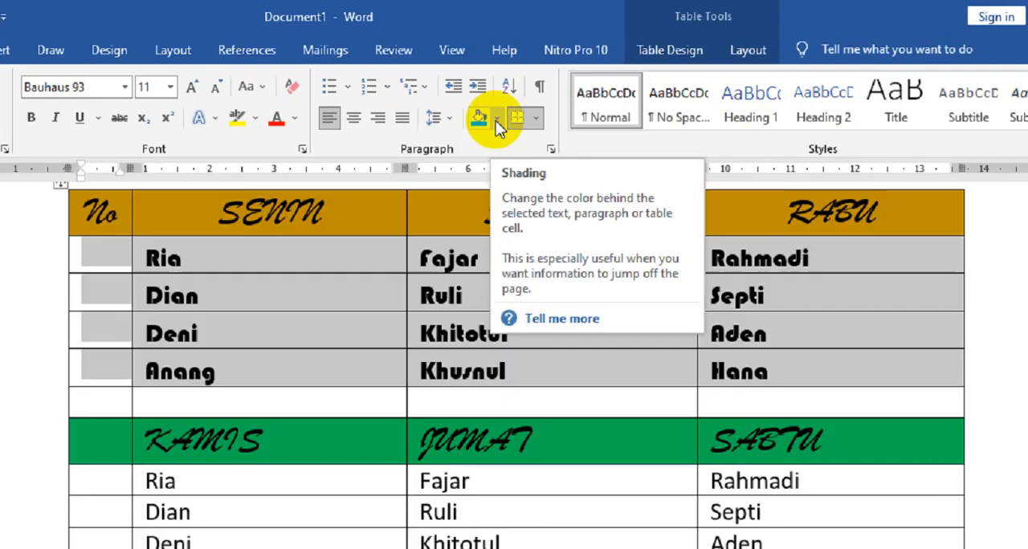
left_click(486, 90)
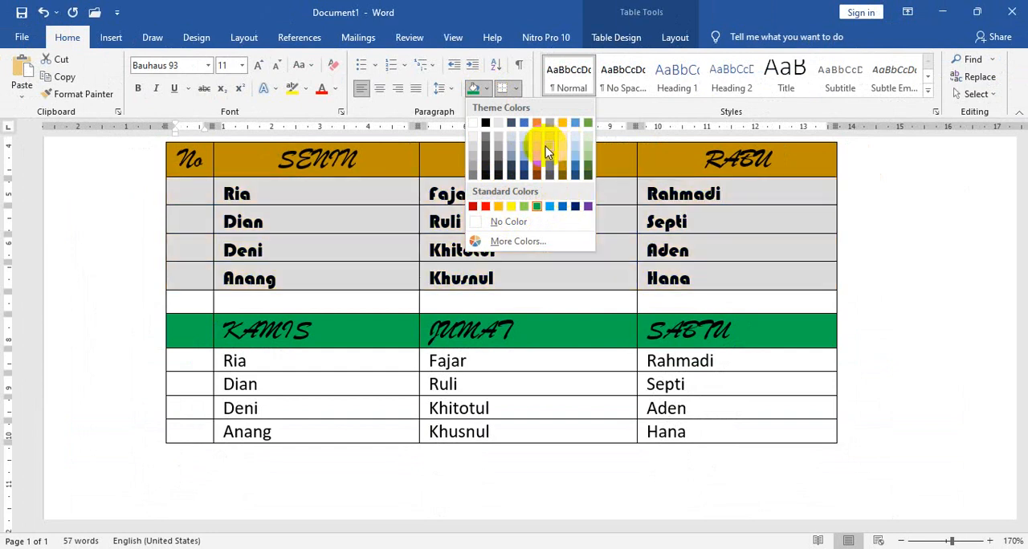
left_click(566, 151)
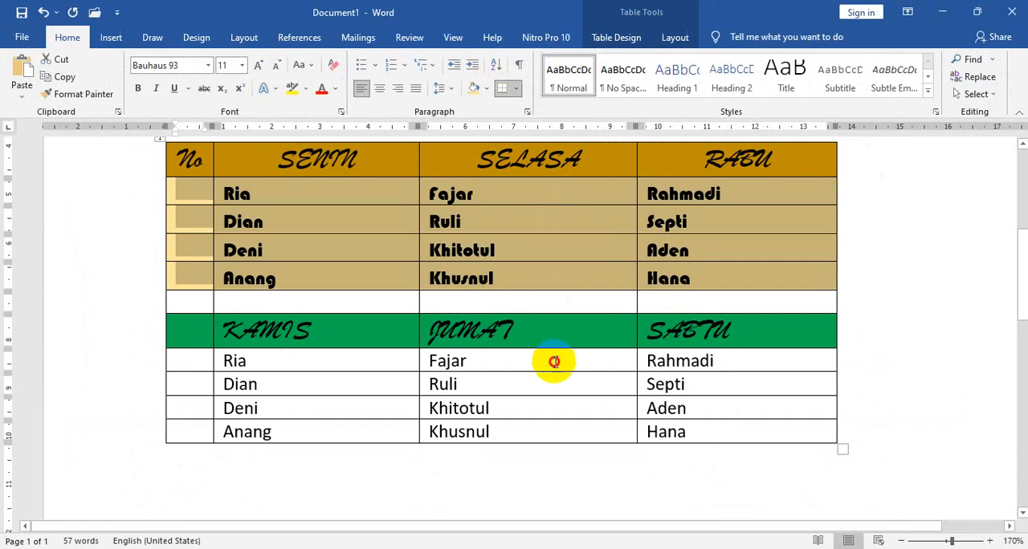
Shade the four rows of names under KAMIS, JUMAT and SABTU with a light green theme colour.
left_click(554, 361)
left_click_drag(179, 361, 751, 419)
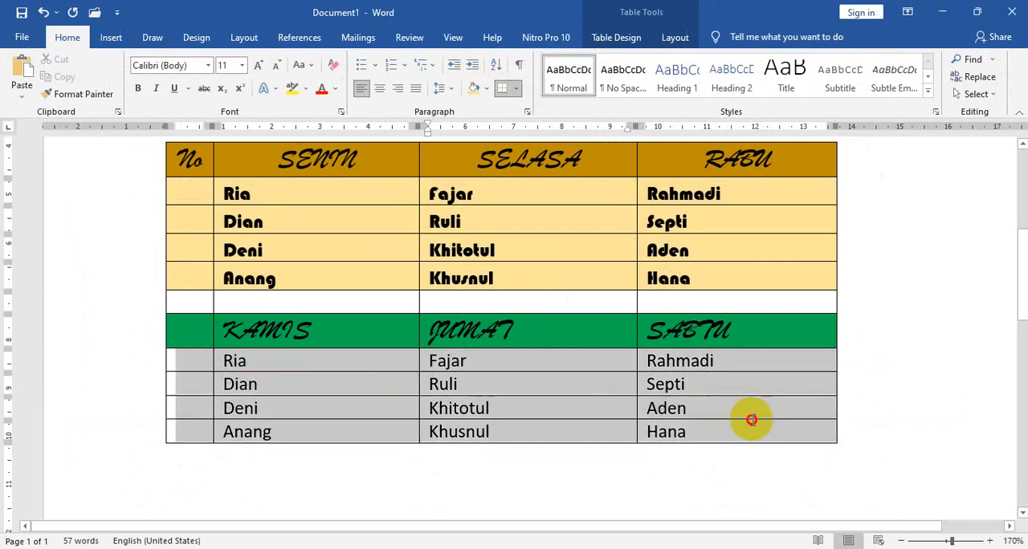
left_click(486, 88)
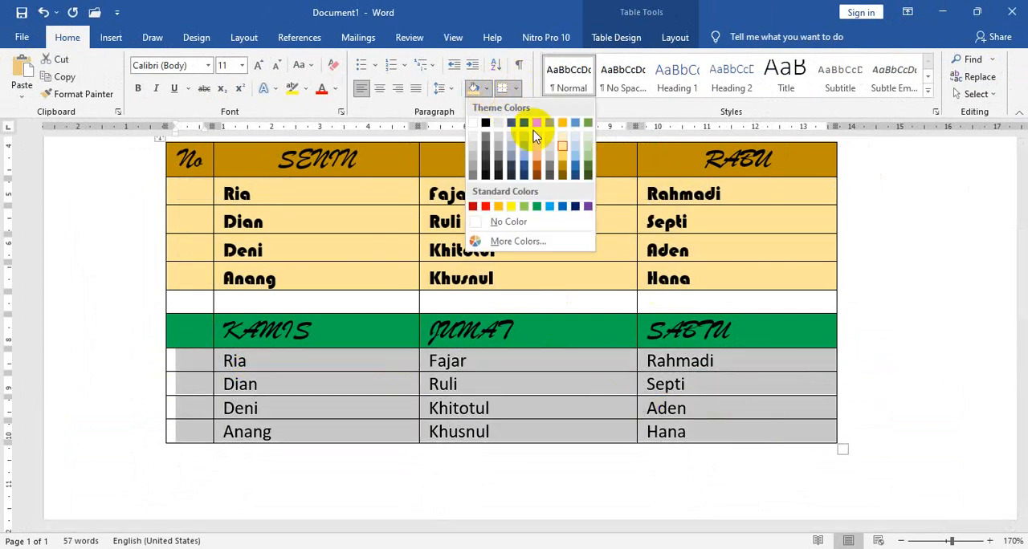
left_click(591, 151)
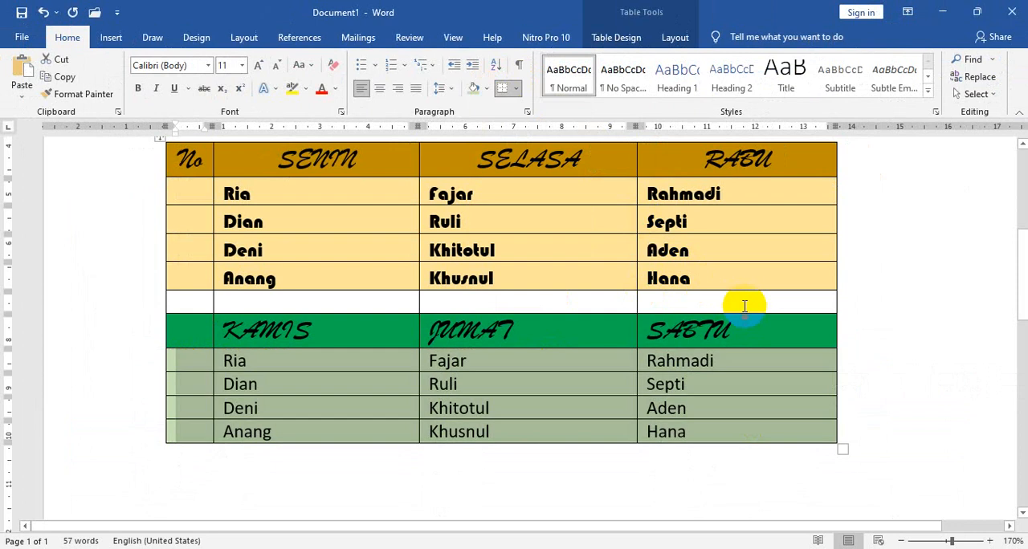
left_click(747, 307)
Look over the heading list and the shaded schedule table to check the formatting.
scroll(751, 305, "up", 5)
scroll(562, 290, "down", 2)
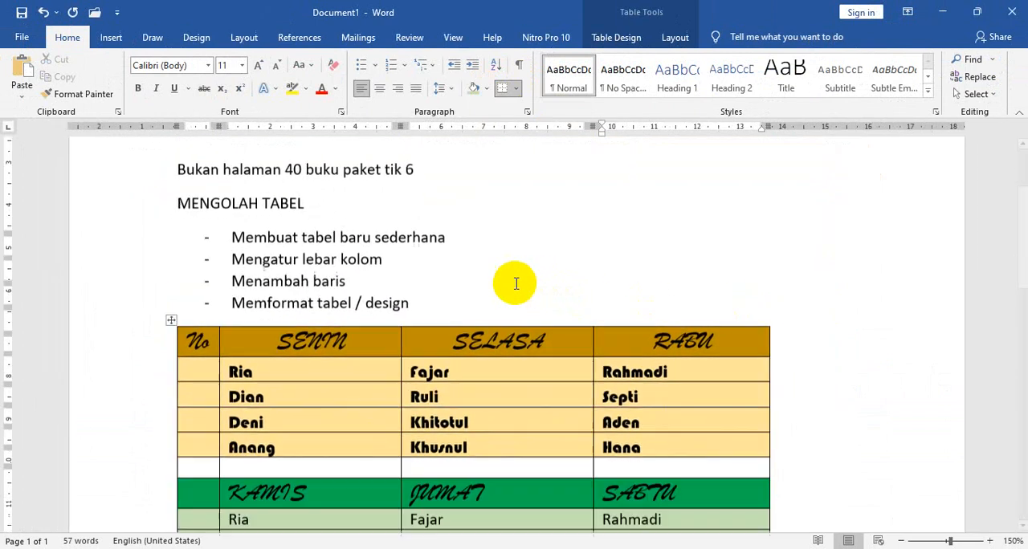
scroll(504, 278, "down", 3)
scroll(501, 280, "up", 2)
scroll(503, 281, "up", 1)
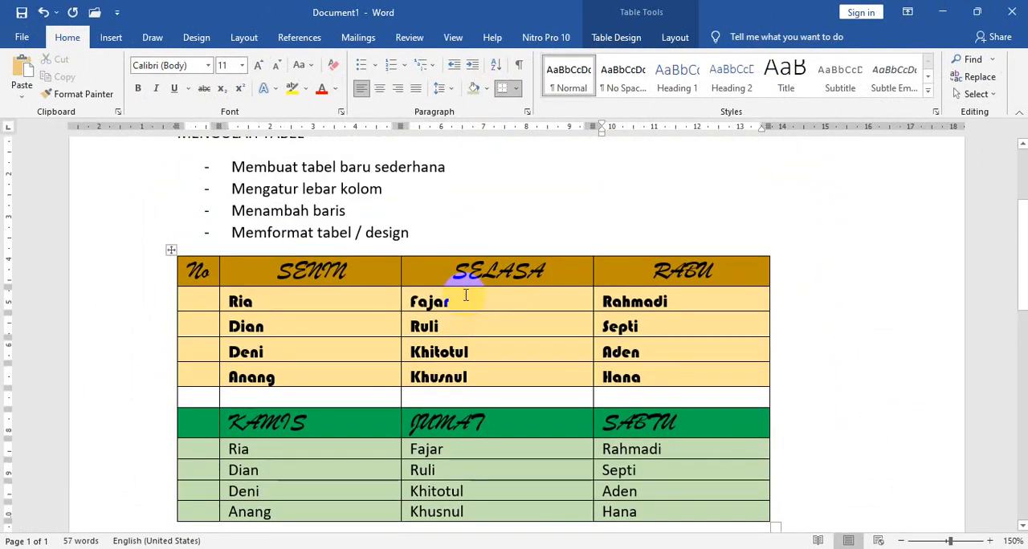
scroll(458, 289, "down", 2)
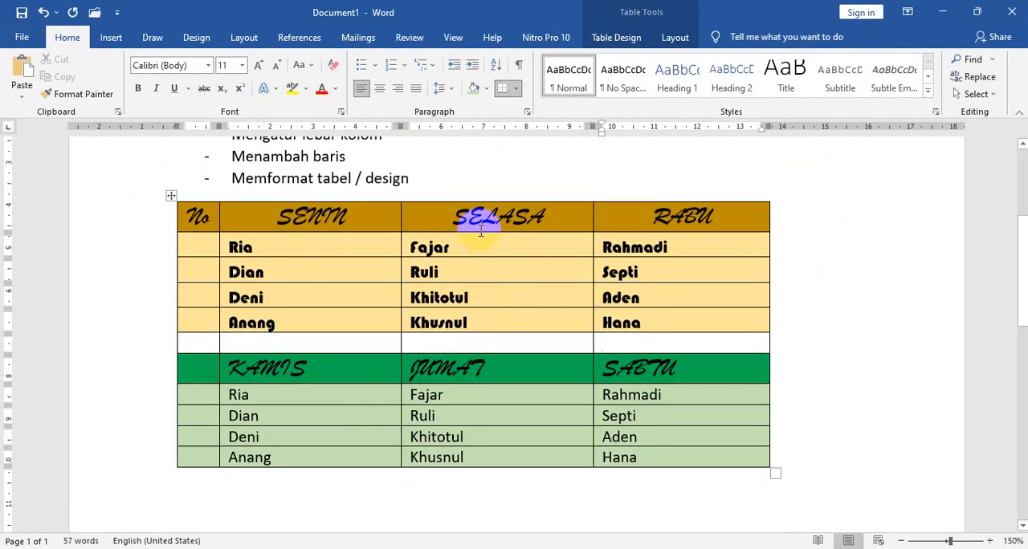
scroll(479, 231, "down", 2)
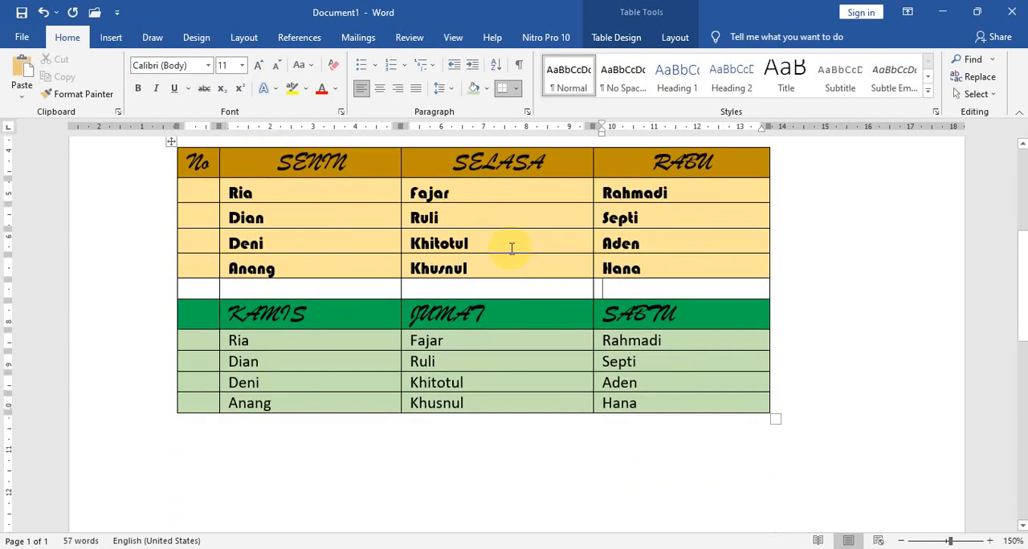
scroll(527, 275, "up", 3)
scroll(516, 271, "down", 2)
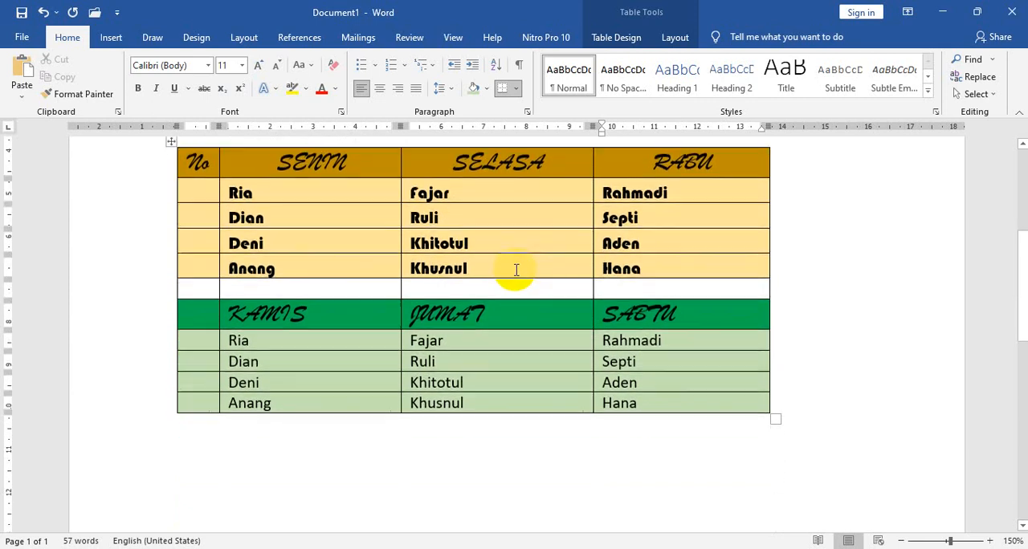
Add two blank lines below the schedule table and insert a new table with three columns and four rows there.
left_click(362, 433)
scroll(363, 414, "down", 2)
key("Return")
key("Return")
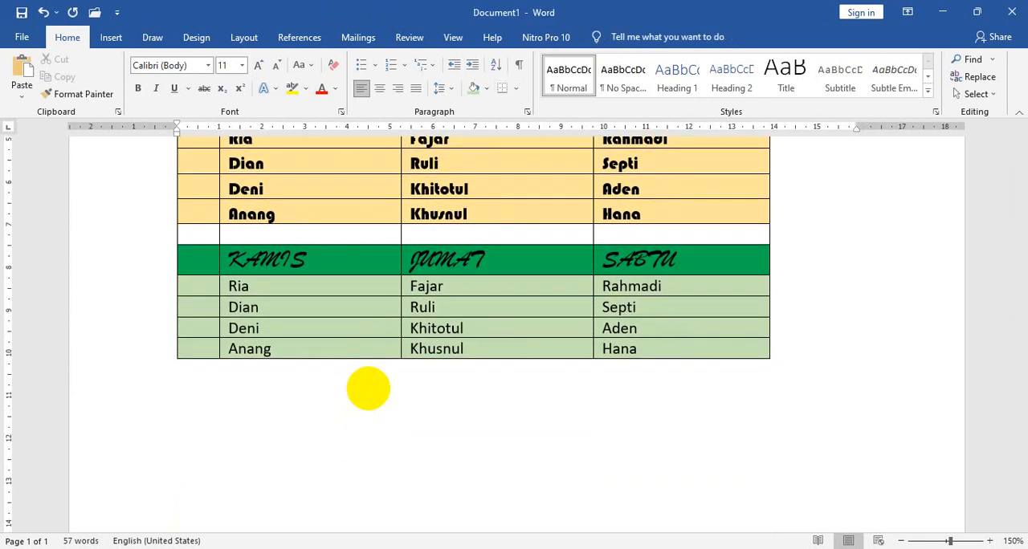
scroll(368, 389, "down", 6)
scroll(268, 262, "up", 4)
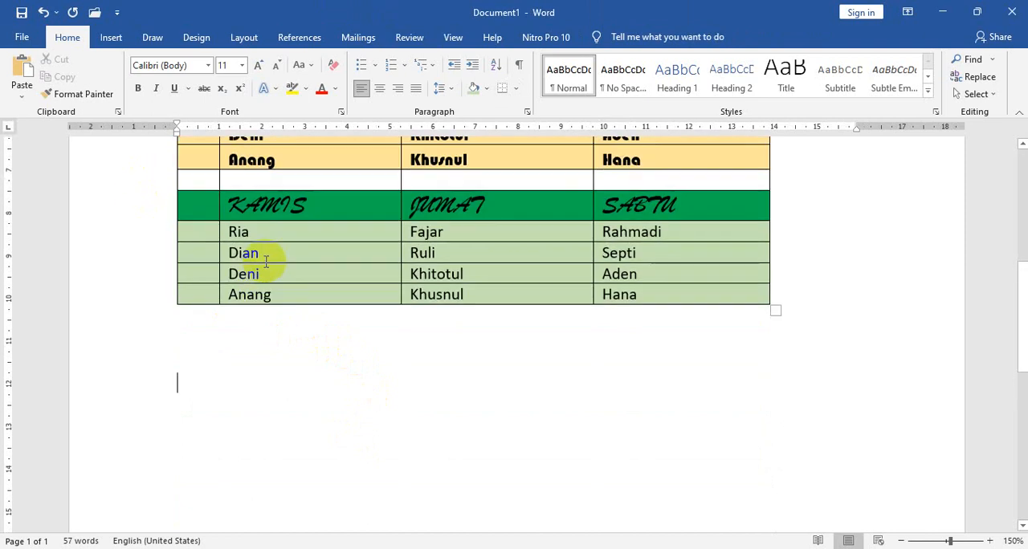
scroll(259, 265, "up", 2)
scroll(297, 356, "down", 2)
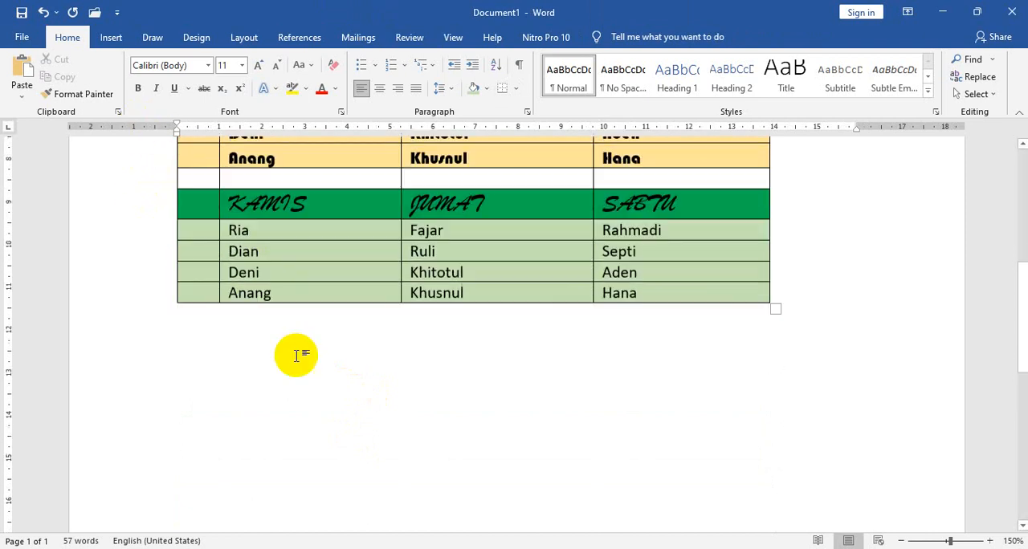
scroll(297, 355, "down", 3)
left_click(113, 40)
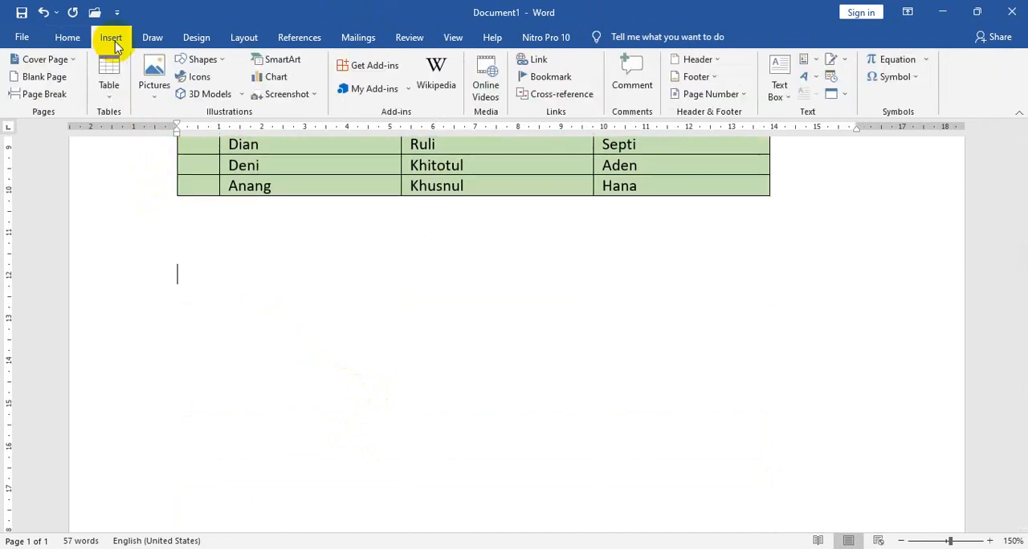
left_click(110, 74)
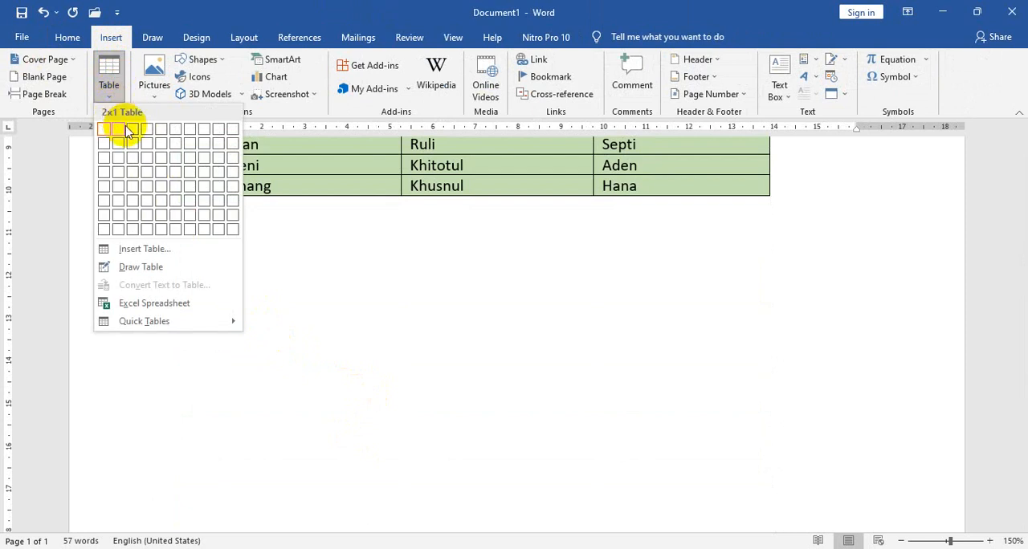
left_click(135, 174)
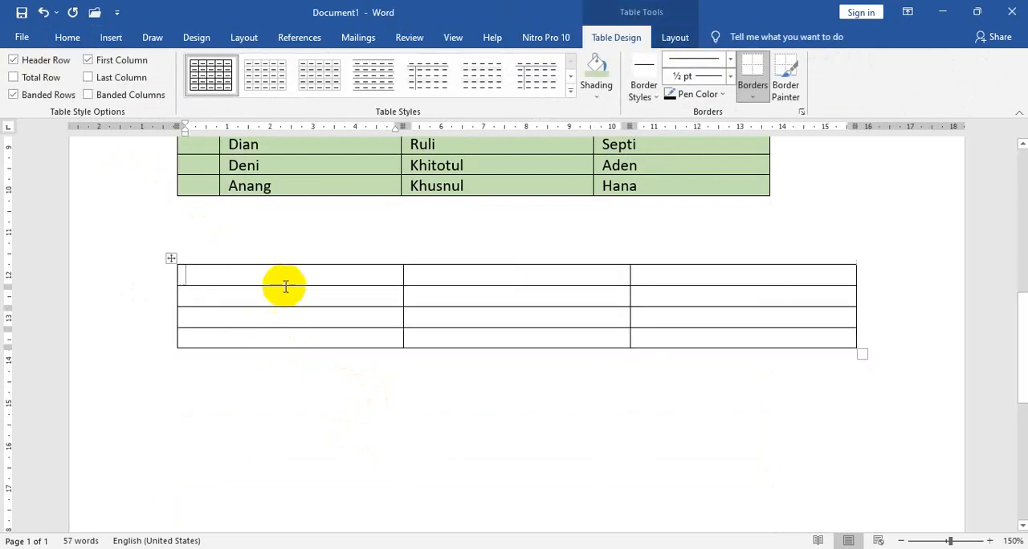
Enter Daftar nilai in the new table's first cell and Nilai praktek, Nilai ulangan and Total nilai across its second row.
type("da")
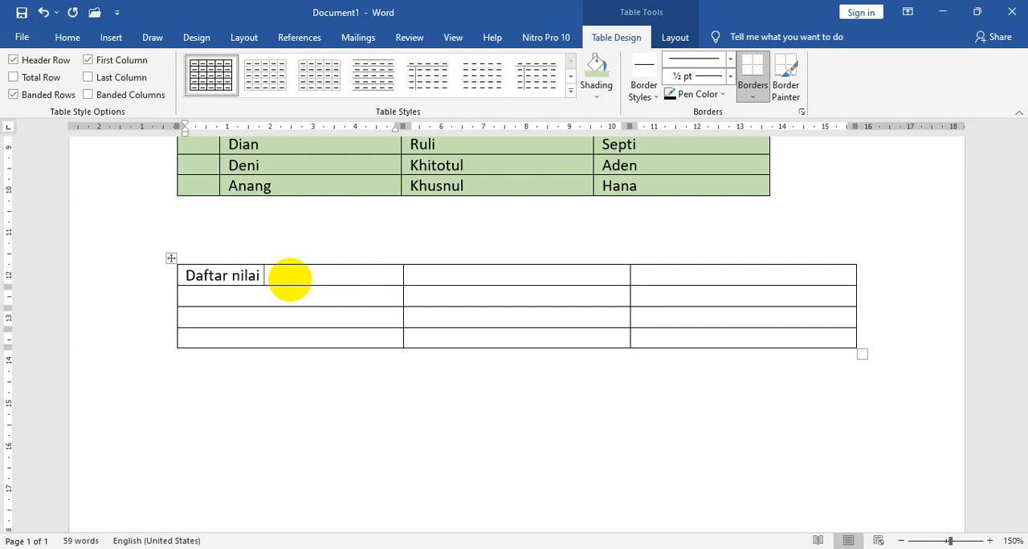
left_click(278, 298)
type("nilai")
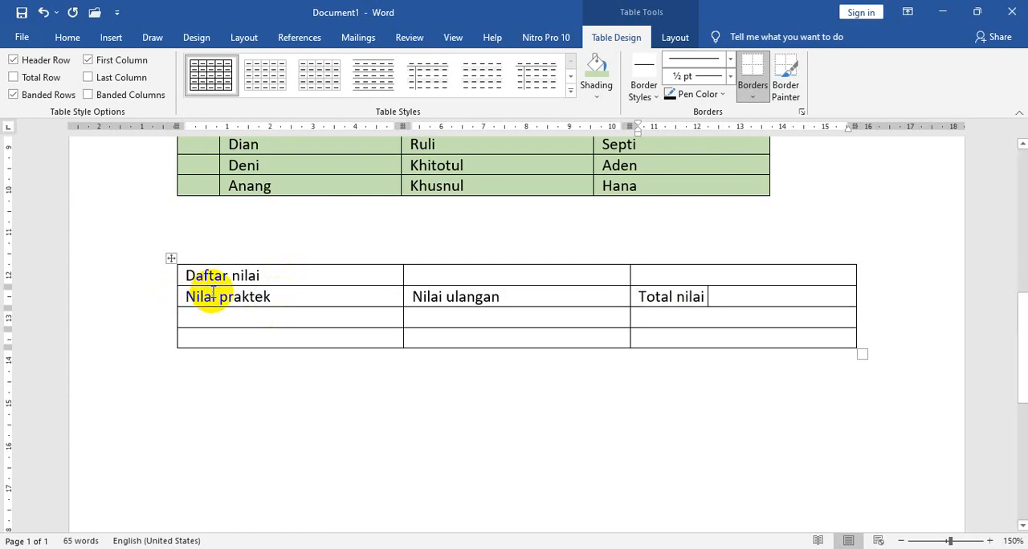
Merge the three cells of the Daftar nilai row into one and centre its text.
left_click_drag(222, 279, 706, 283)
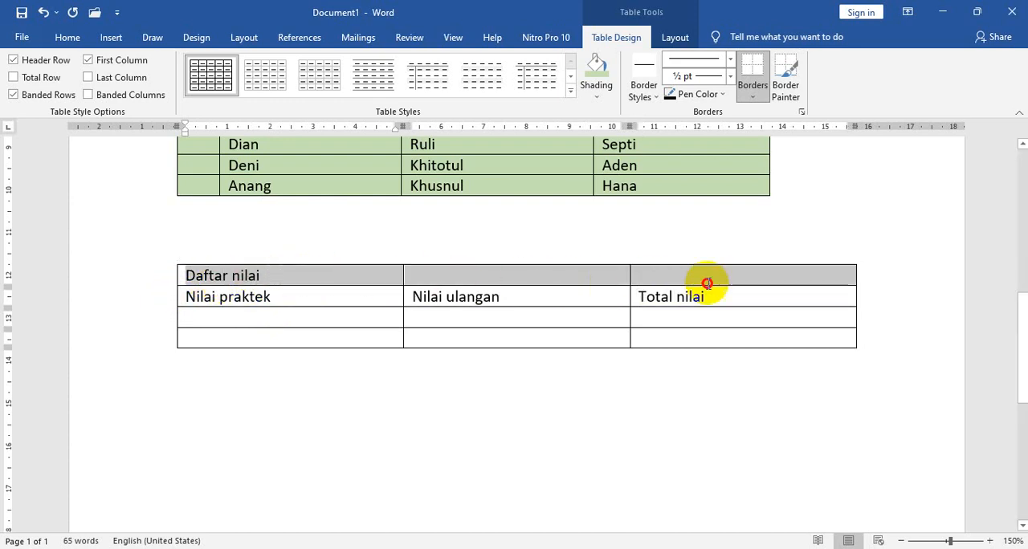
left_click(684, 44)
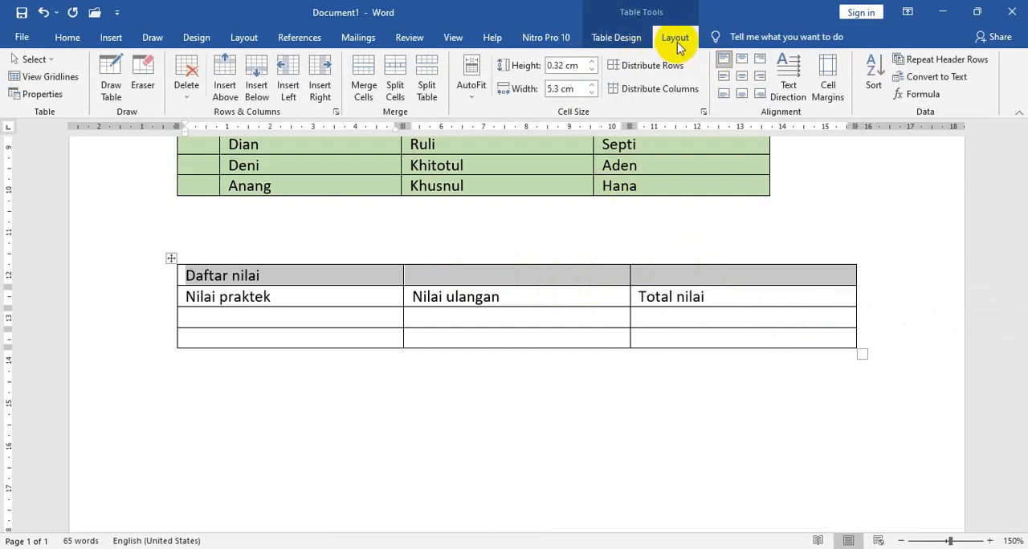
left_click(365, 72)
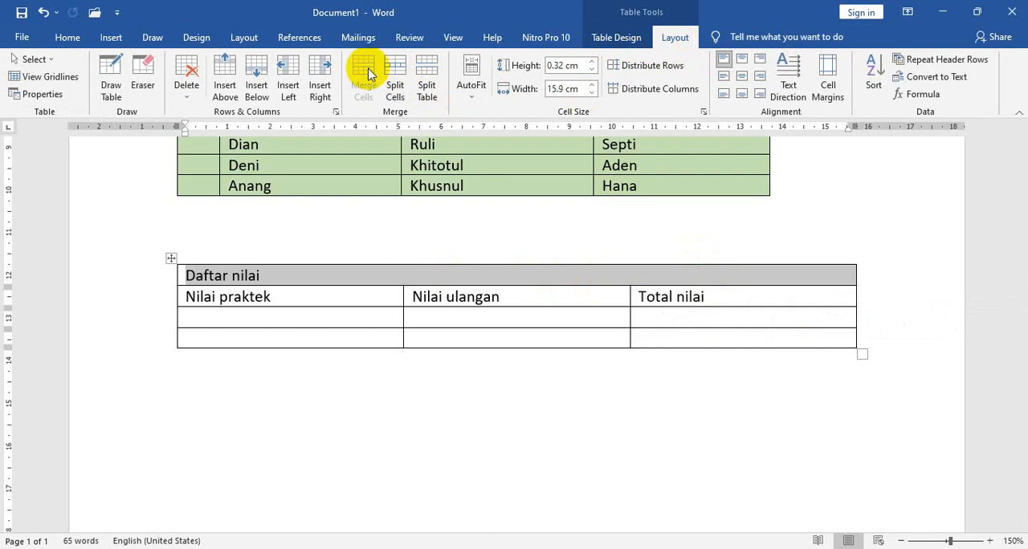
left_click(69, 41)
left_click(379, 90)
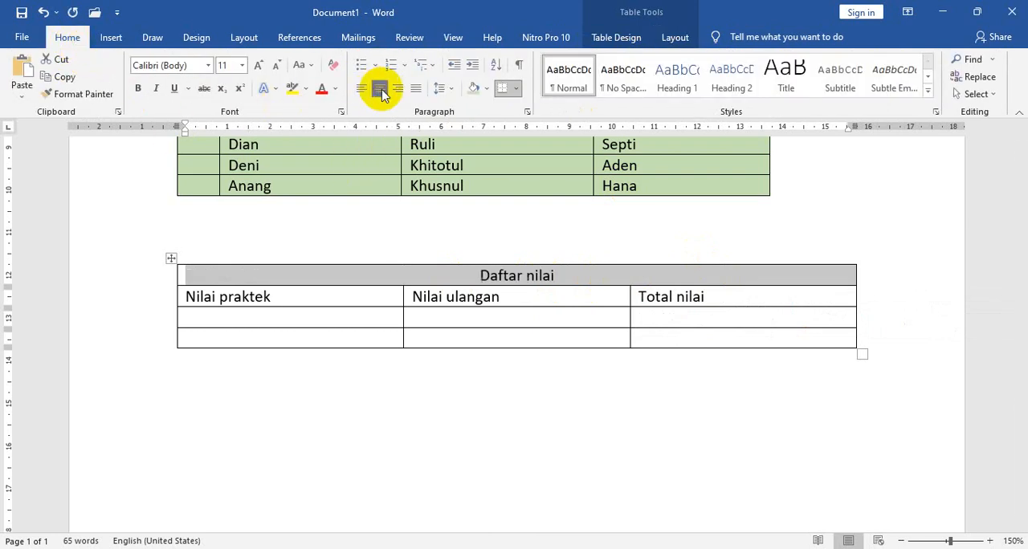
Make the Daftar nilai title text bold.
left_click_drag(434, 281, 610, 308)
left_click(378, 298)
left_click_drag(420, 273, 563, 275)
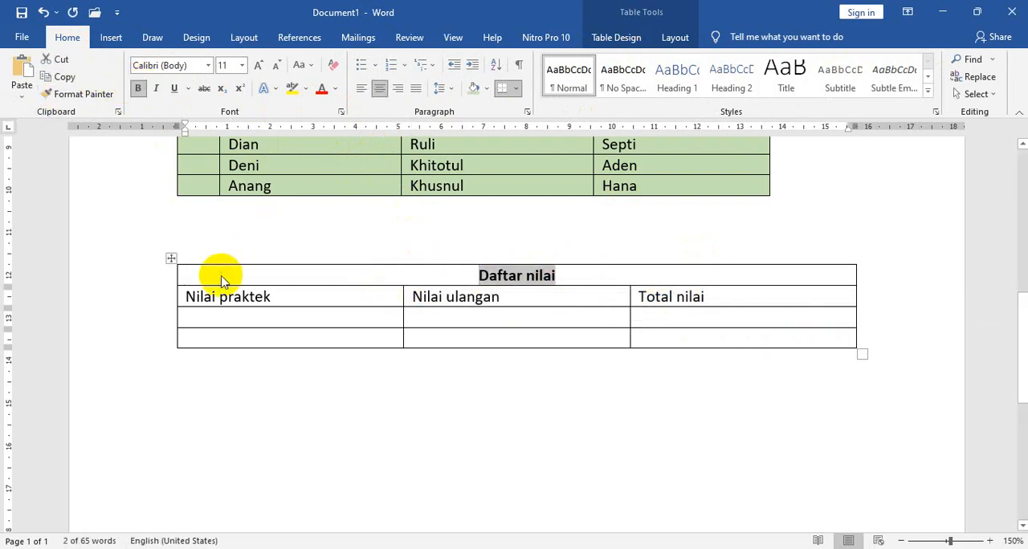
Make the Nilai praktek, Nilai ulangan and Total nilai headings bold and centre them in their cells.
left_click(195, 297)
left_click_drag(183, 299, 688, 293)
left_click(138, 89)
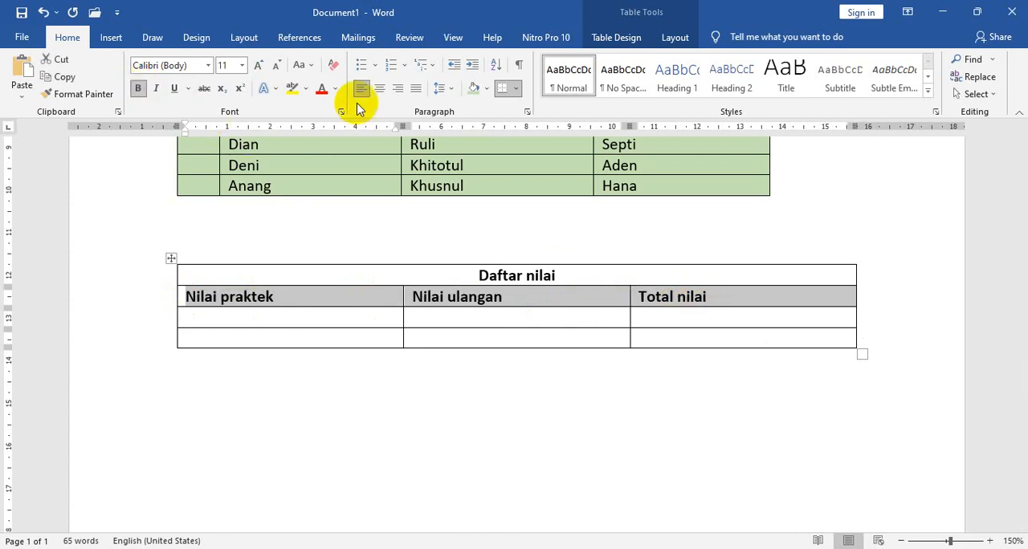
left_click(379, 88)
left_click(518, 328)
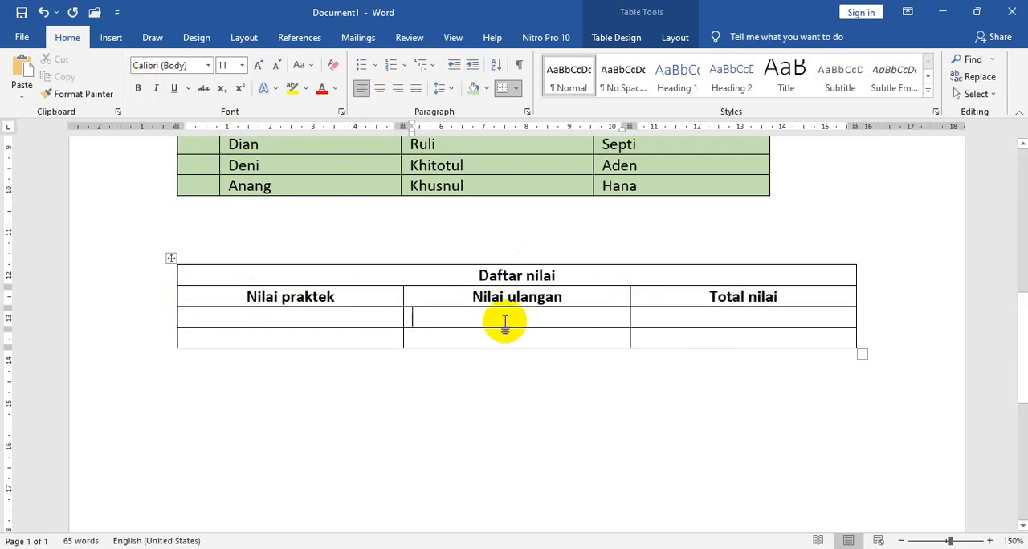
scroll(497, 325, "up", 4)
scroll(475, 325, "up", 5)
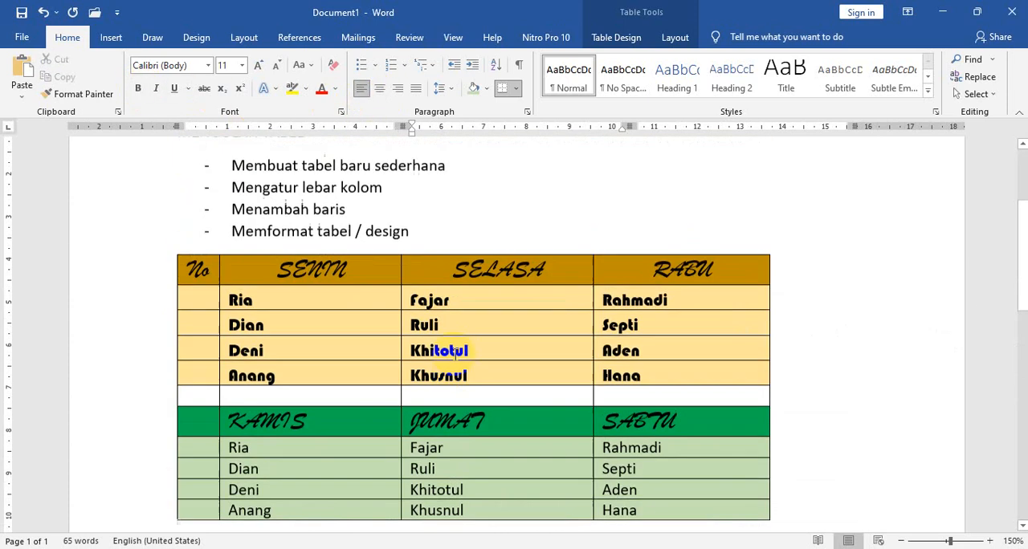
scroll(454, 351, "down", 4)
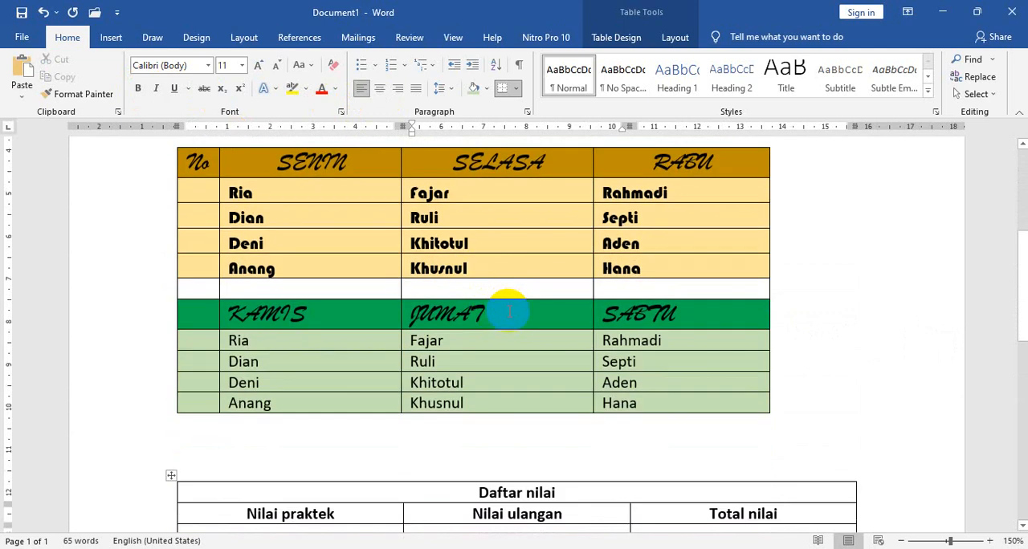
scroll(509, 312, "up", 1)
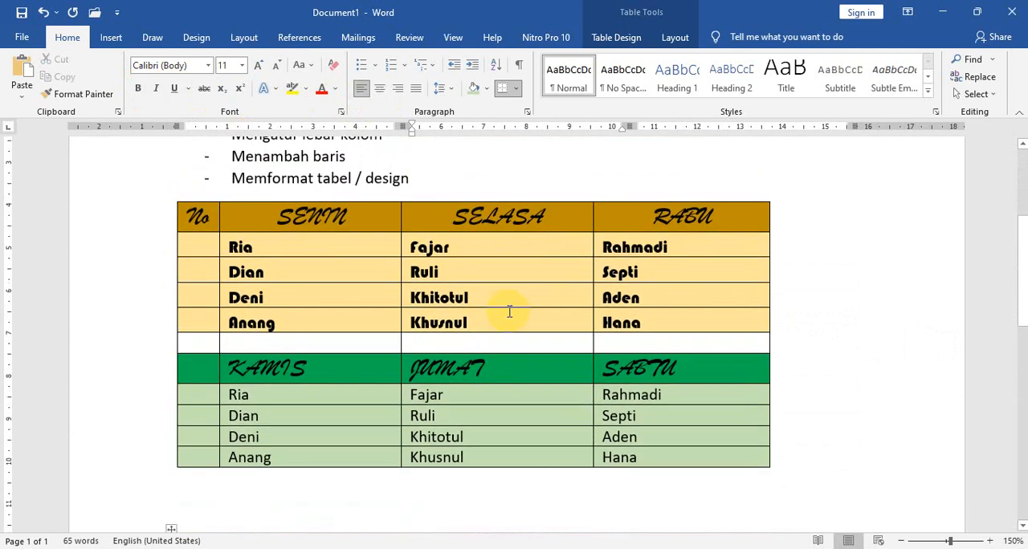